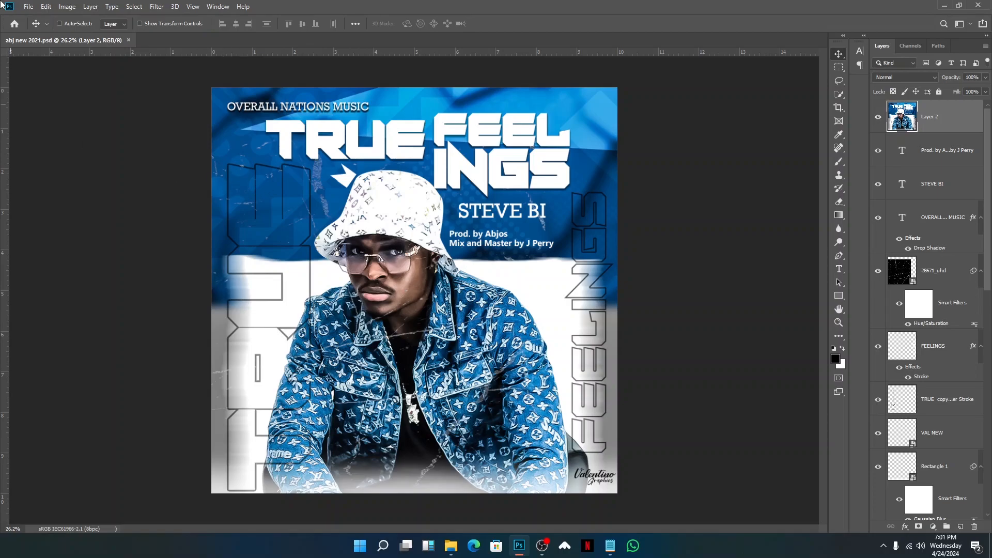
Step: Start a new document and set its size to 10 by 10 inches
left_click(46, 7)
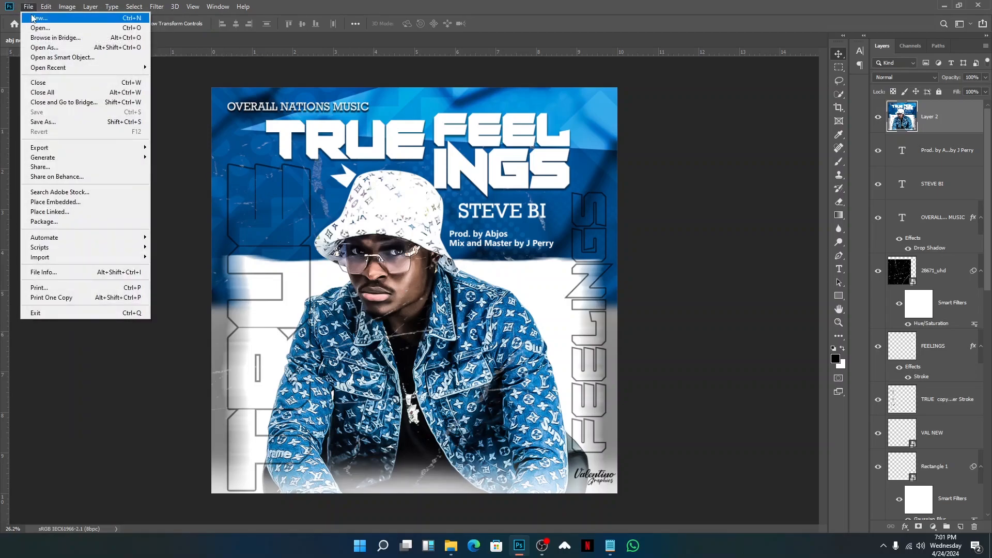
left_click(31, 18)
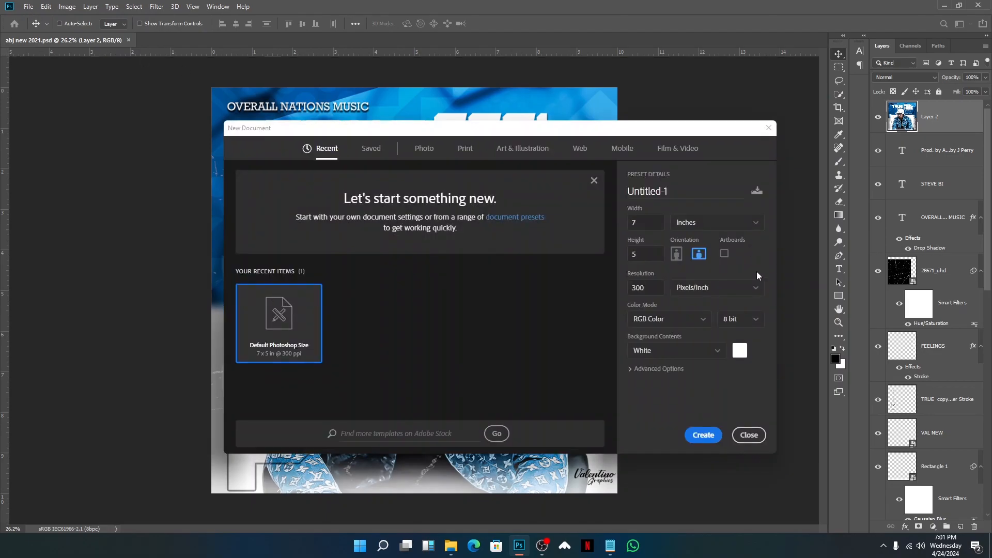
type("10")
key("Tab")
type("10")
left_click(709, 231)
left_click(673, 226)
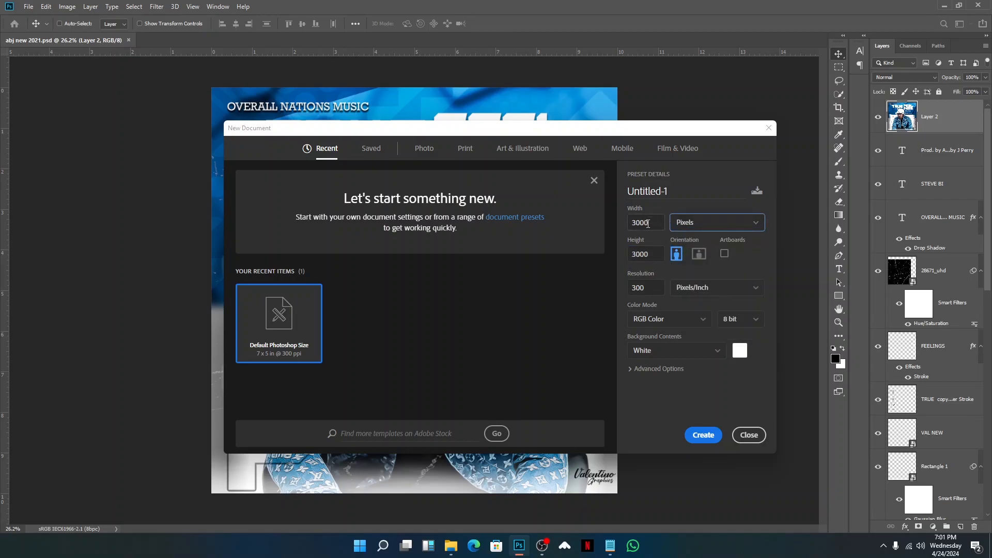
left_click(693, 226)
left_click(697, 257)
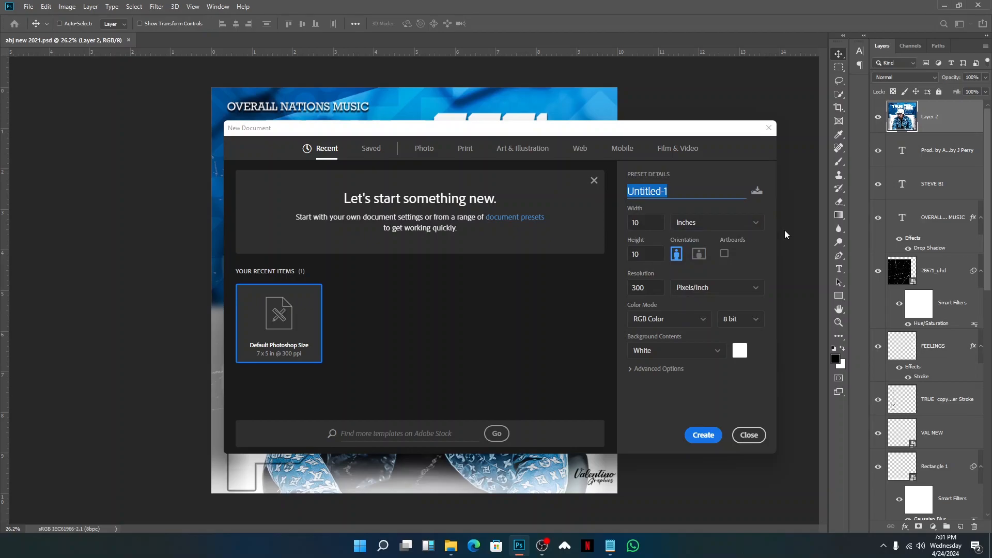
Step: Name the new document eye-catching and create it
type("eye")
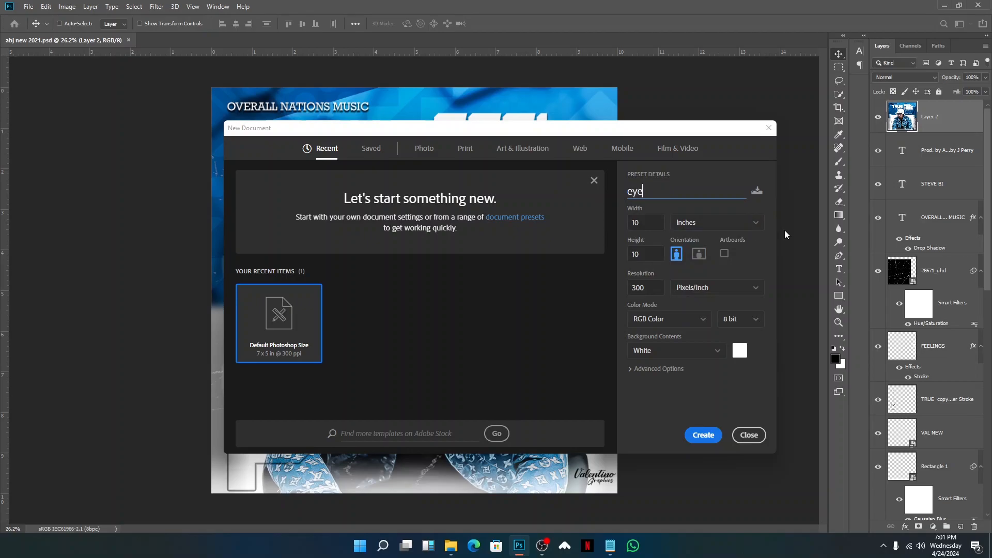
type("-ch")
key("BackSpace")
type("atching")
left_click(700, 436)
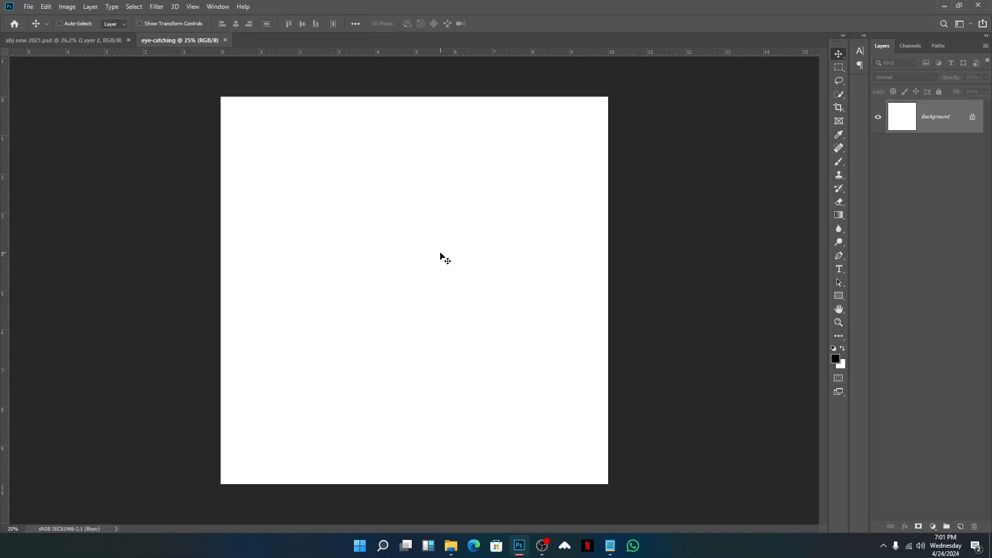
Step: Place the image "back" from the eye catching folder as an embedded layer filling the canvas
left_click(29, 7)
left_click(86, 201)
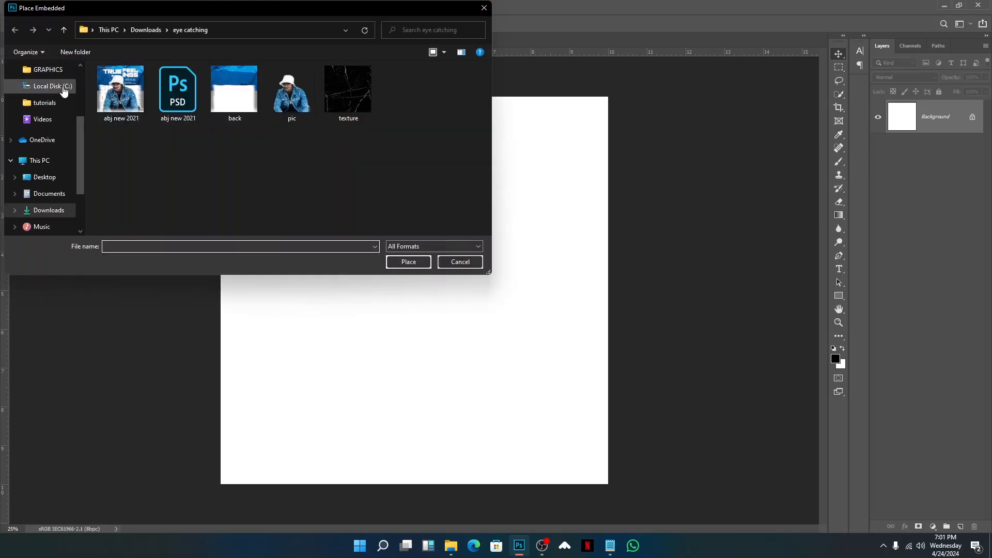
left_click(247, 98)
left_click(416, 263)
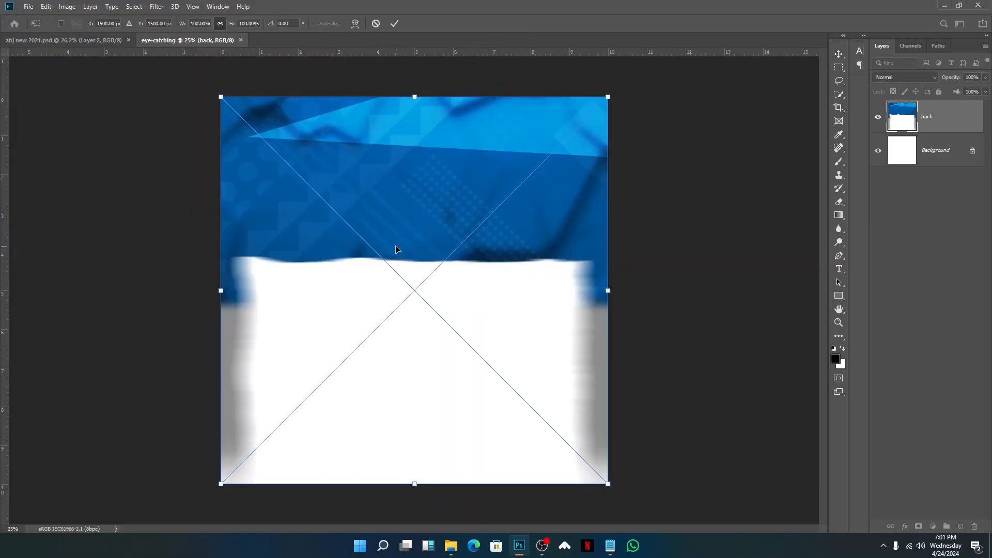
key("Return")
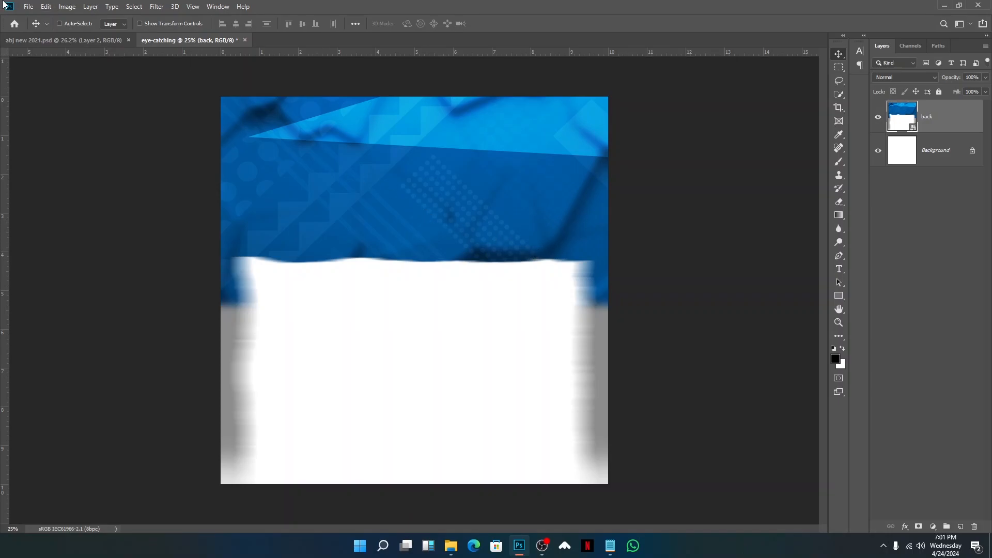
Step: Place the cut-out portrait "pic" as an embedded layer above the blue background
left_click(26, 6)
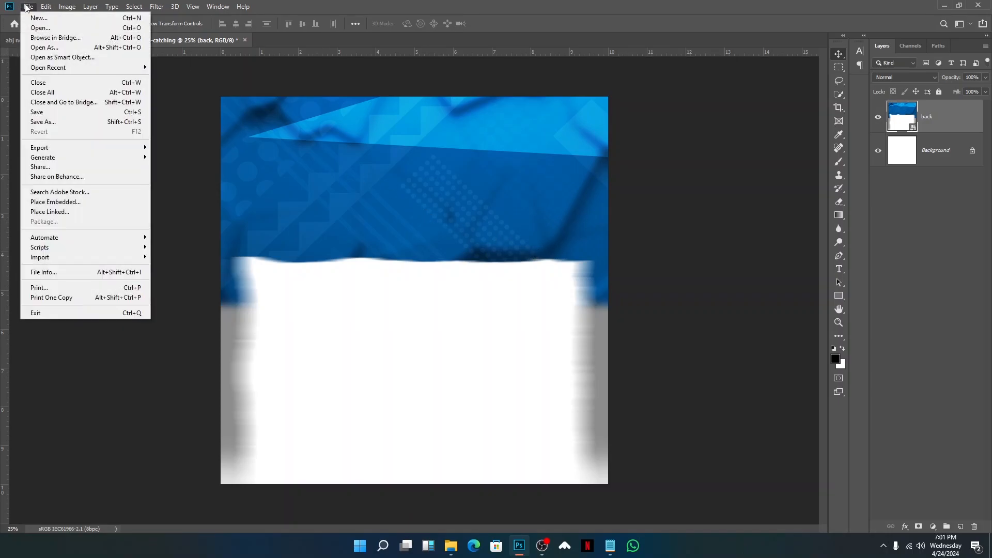
left_click(70, 204)
left_click(291, 90)
left_click(419, 262)
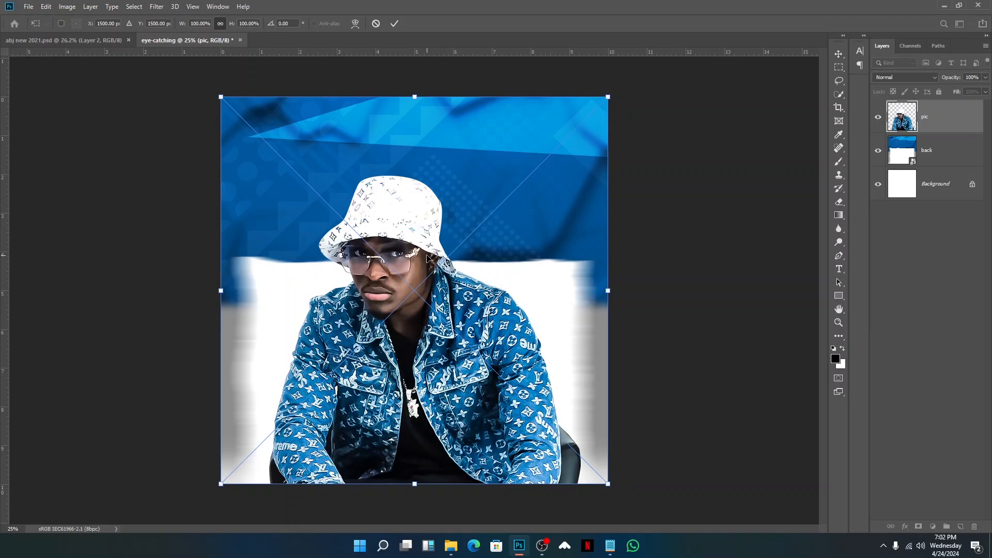
key("Return")
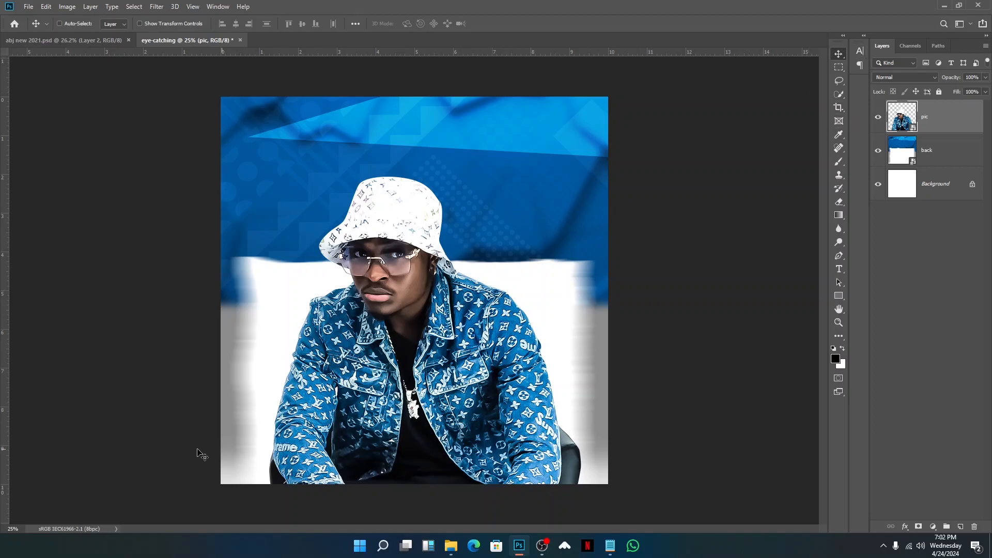
Step: Draw a rectangle about 4360 by 372 px across the canvas's bottom edge, extending past both sides
left_click(839, 296)
right_click(837, 297)
left_click(886, 297)
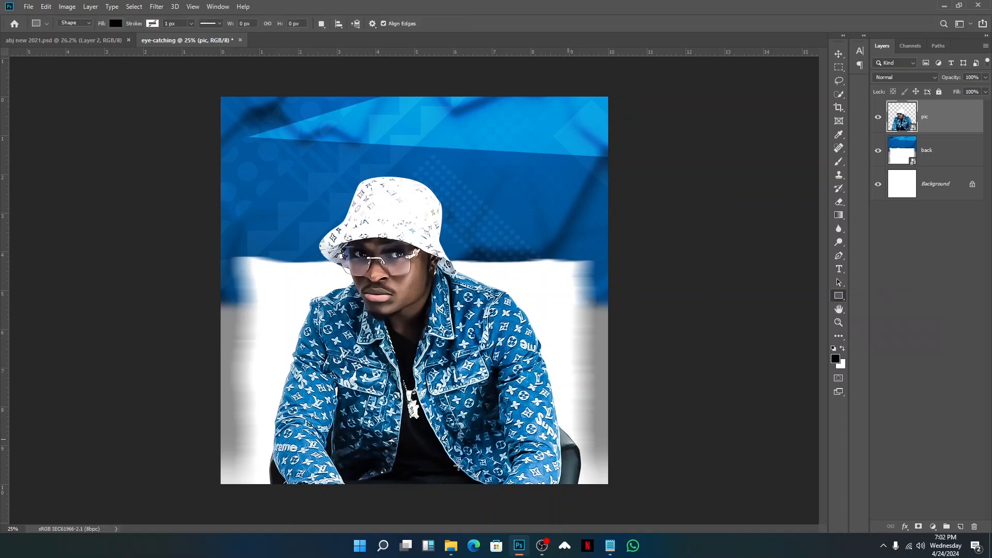
left_click_drag(130, 468, 692, 516)
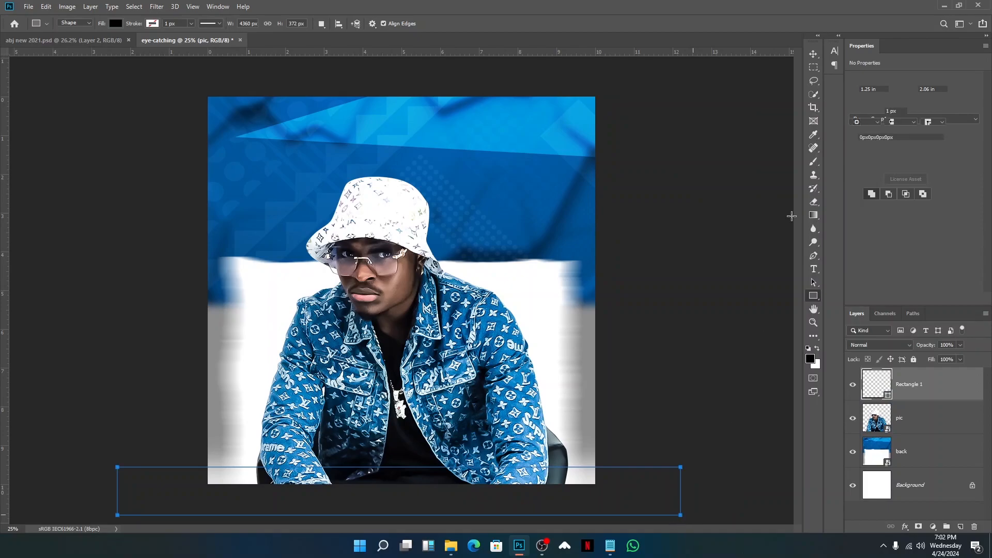
Step: Fill the bottom rectangle with white and shift it slightly to the right
left_click(856, 110)
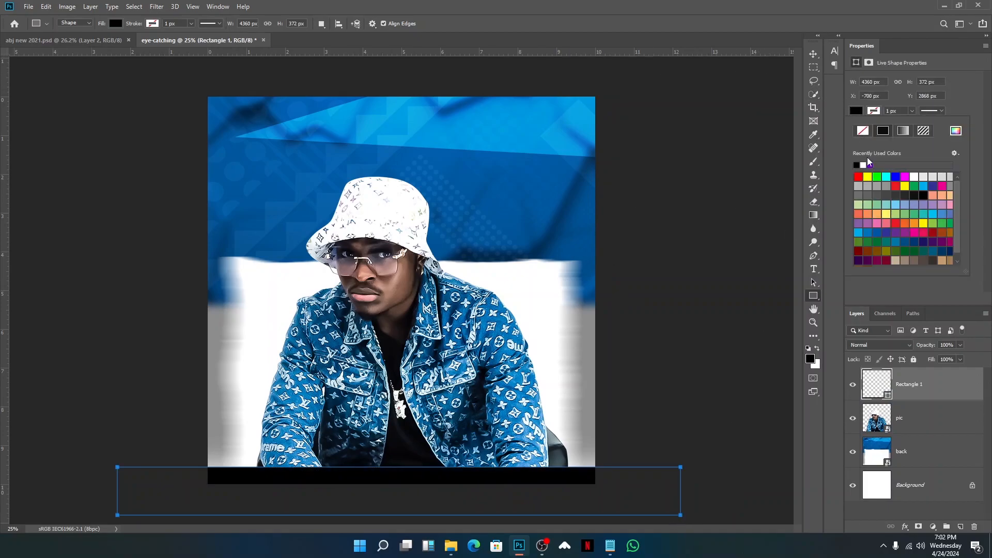
left_click(862, 165)
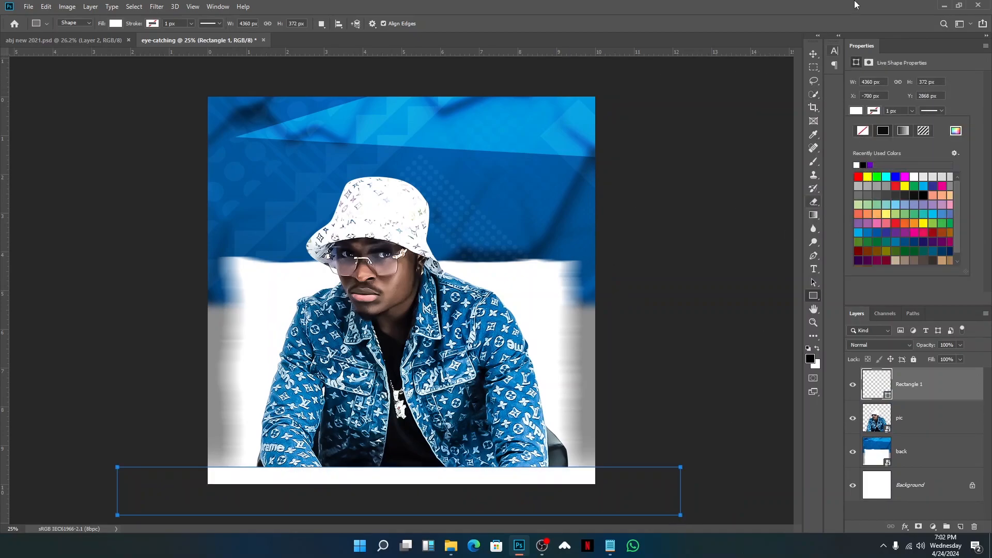
left_click(813, 54)
left_click_drag(614, 341, 561, 296)
Step: Convert the white rectangle to a smart object and apply a Gaussian Blur with an 87 px radius
left_click(152, 6)
mouse_move(186, 124)
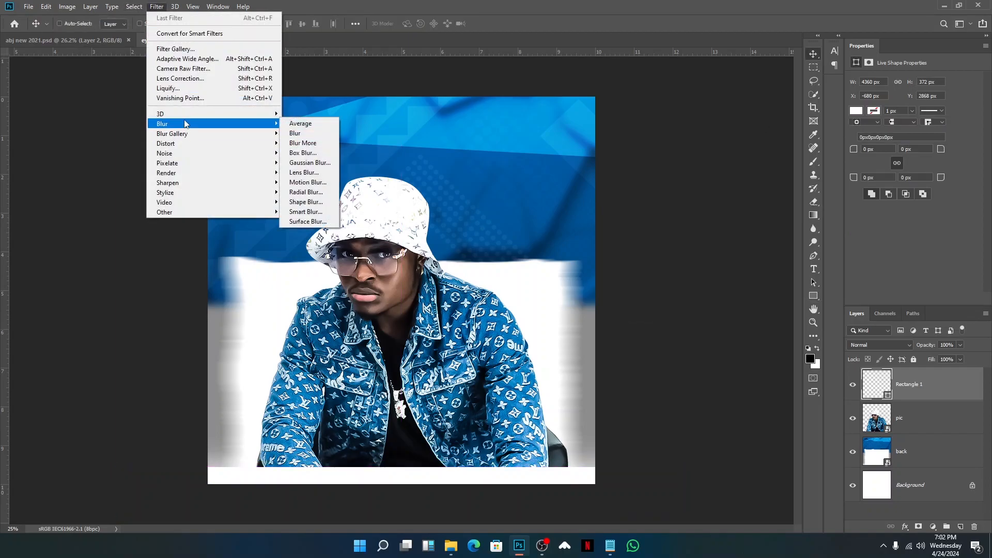
left_click(325, 163)
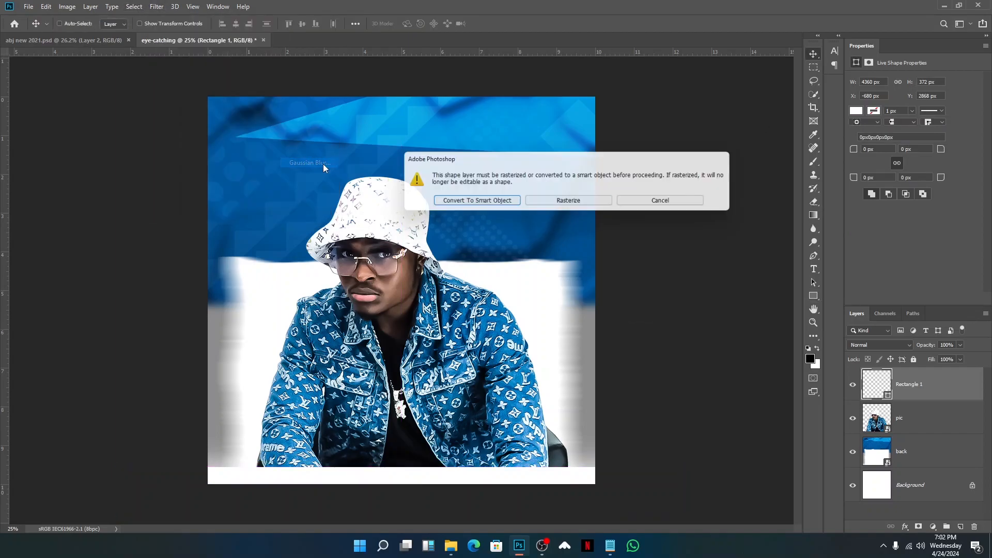
left_click(503, 206)
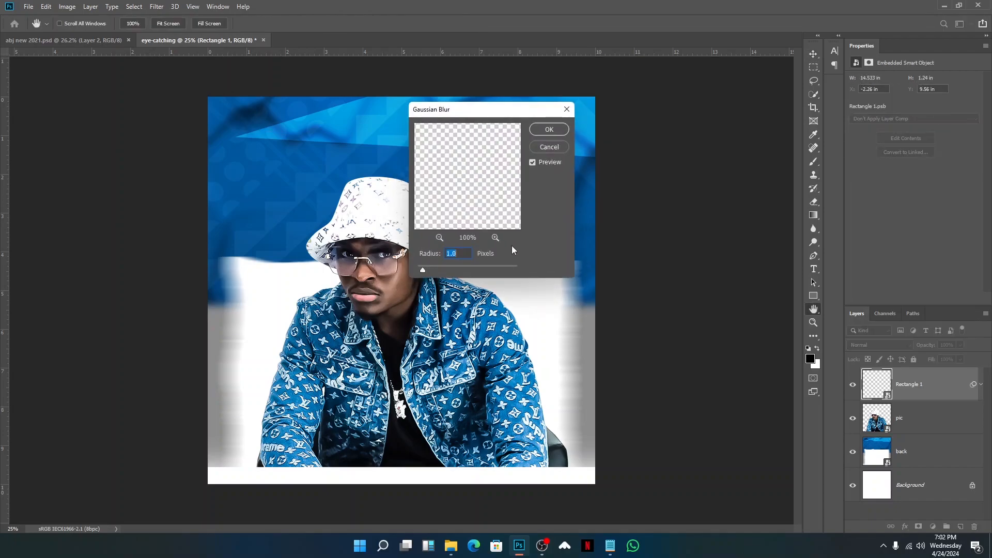
left_click(475, 266)
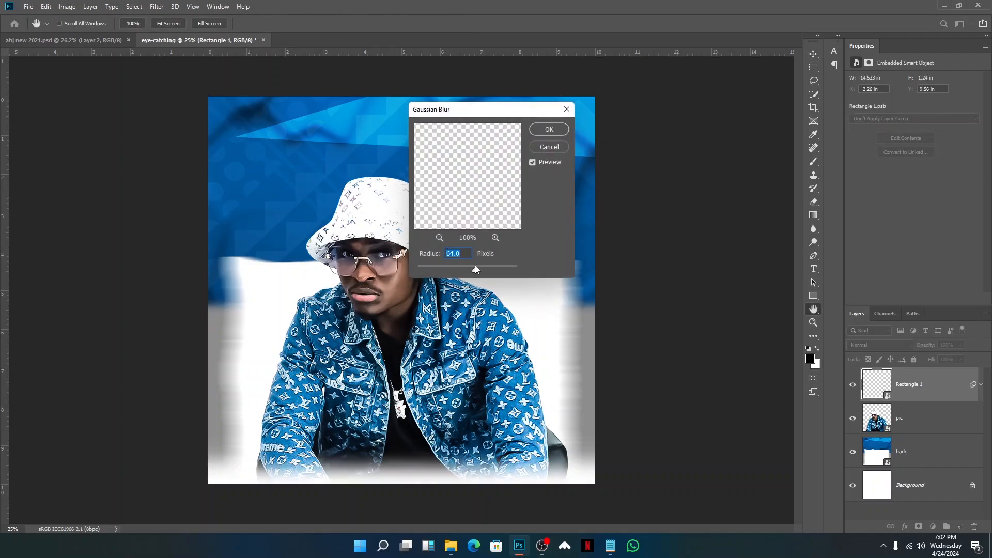
left_click_drag(476, 266, 479, 268)
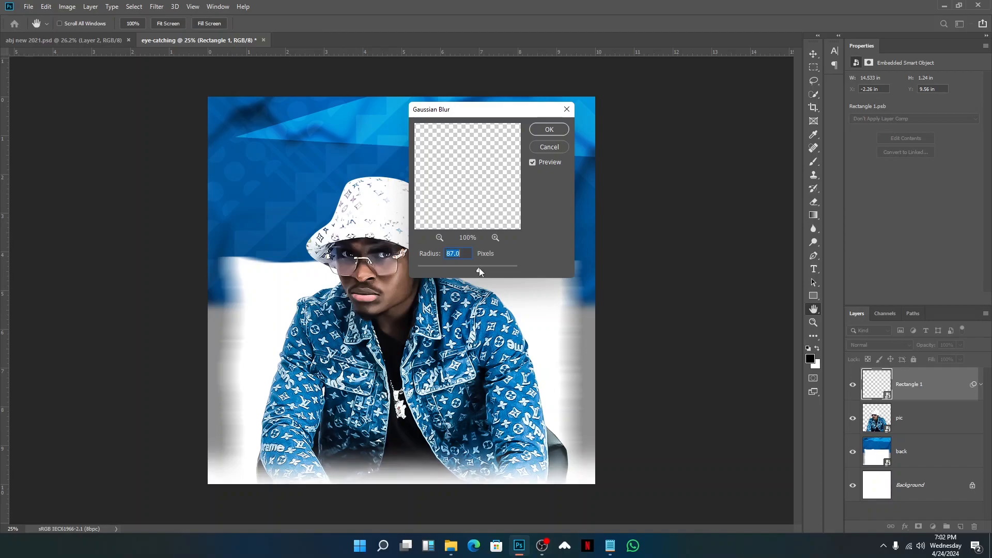
left_click(549, 130)
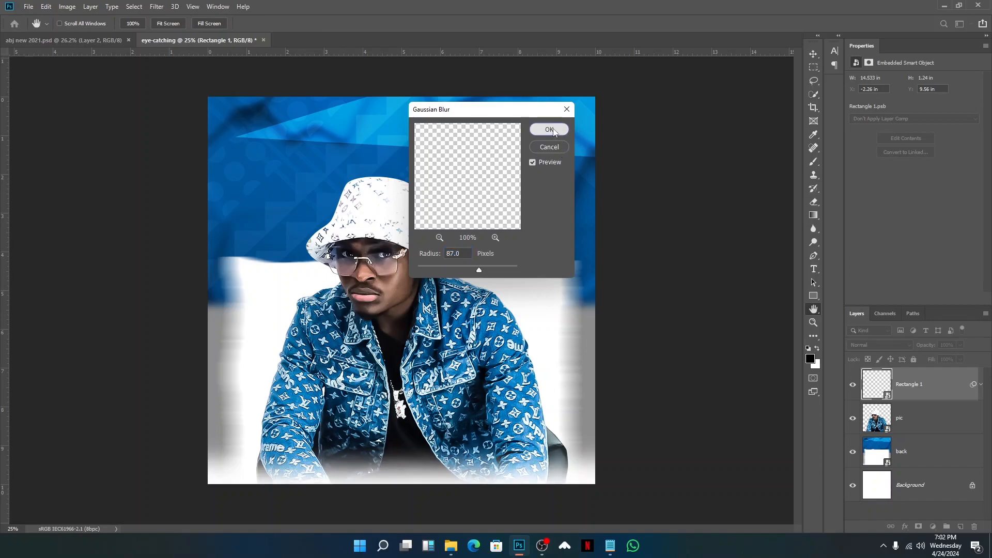
right_click(863, 50)
left_click(890, 54)
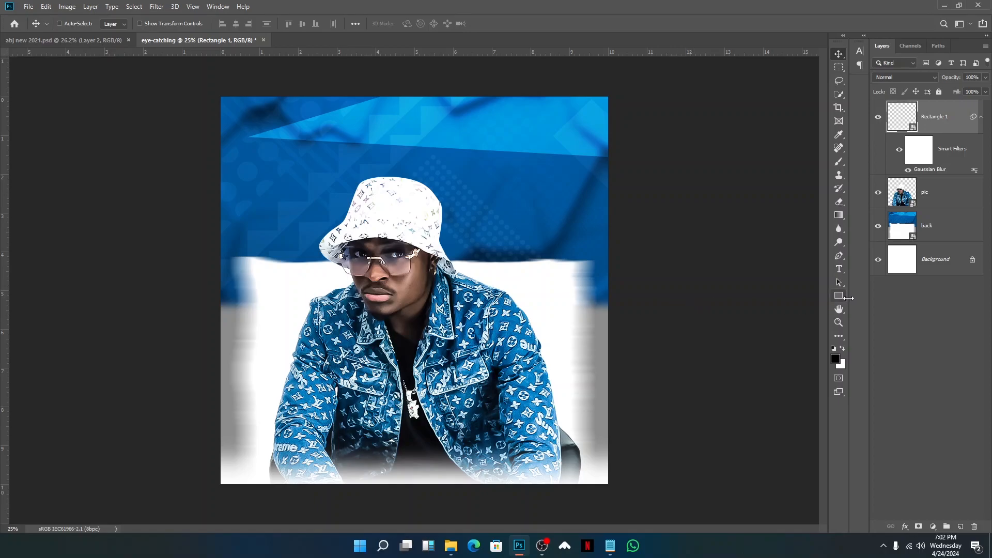
Step: Add the text "TRUE" in the Revenant font near the canvas's upper left
left_click(839, 270)
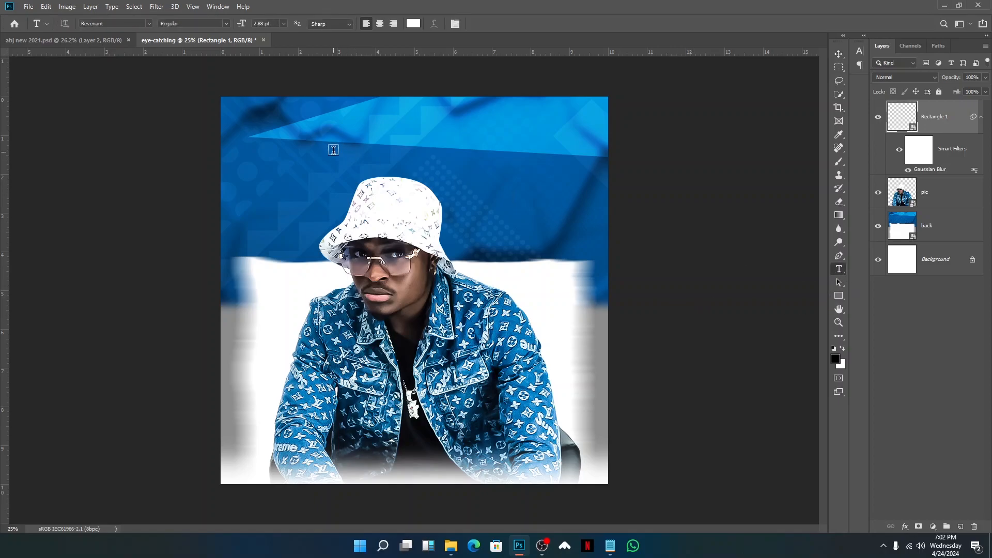
left_click(288, 136)
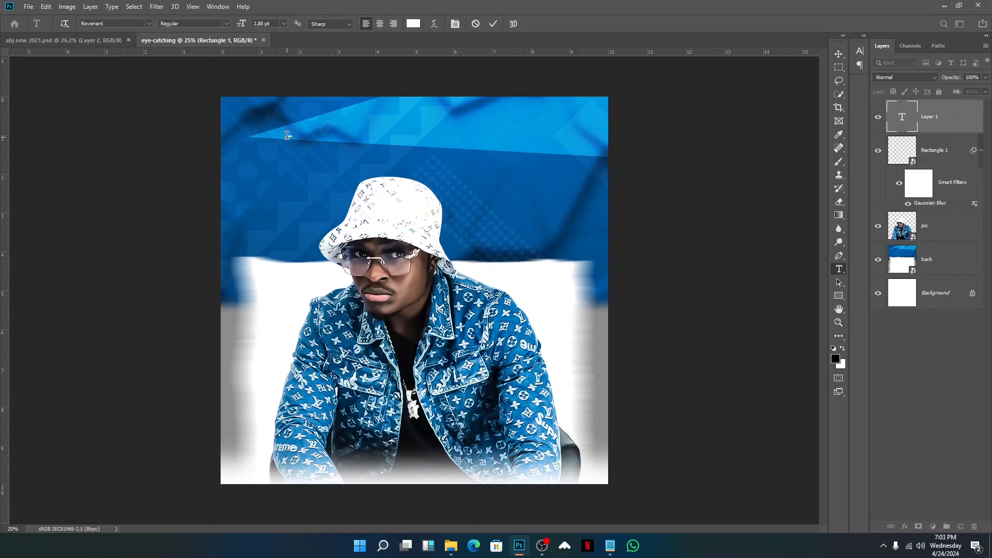
type("TRUE")
left_click(492, 23)
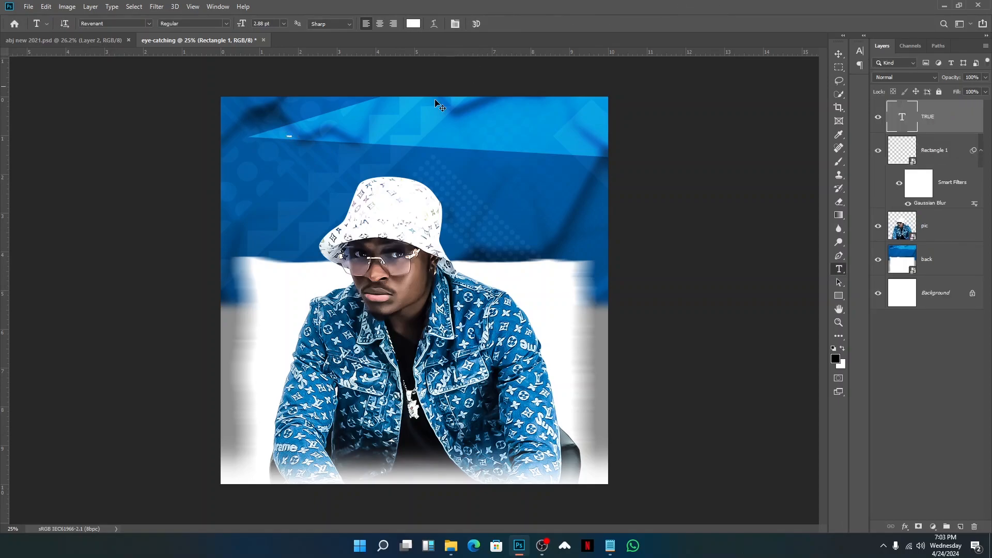
Step: Enlarge the TRUE text to about half the canvas width and move it to the upper left, just above the hat
key("ctrl+t")
left_click_drag(293, 138, 487, 164)
left_click(495, 24)
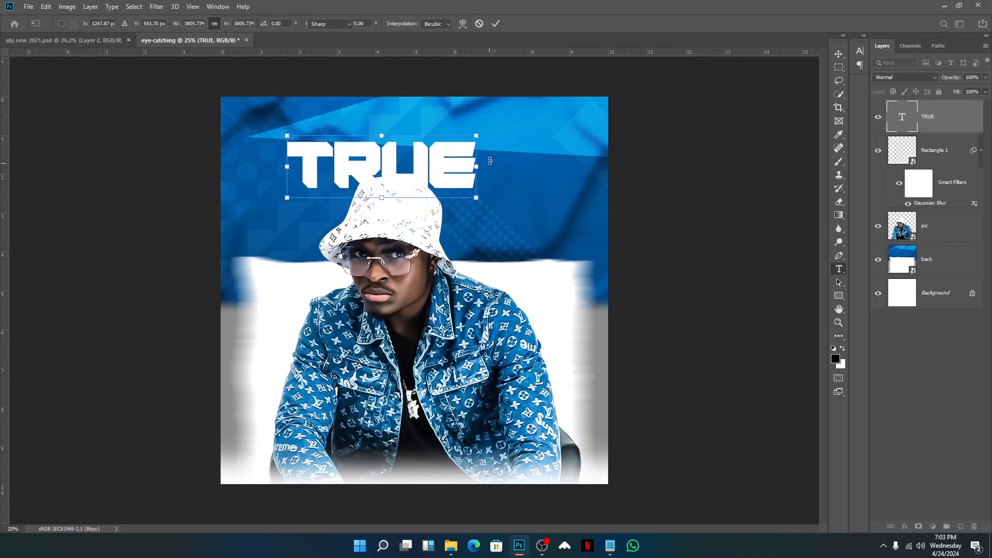
left_click(838, 54)
left_click_drag(420, 175, 380, 159)
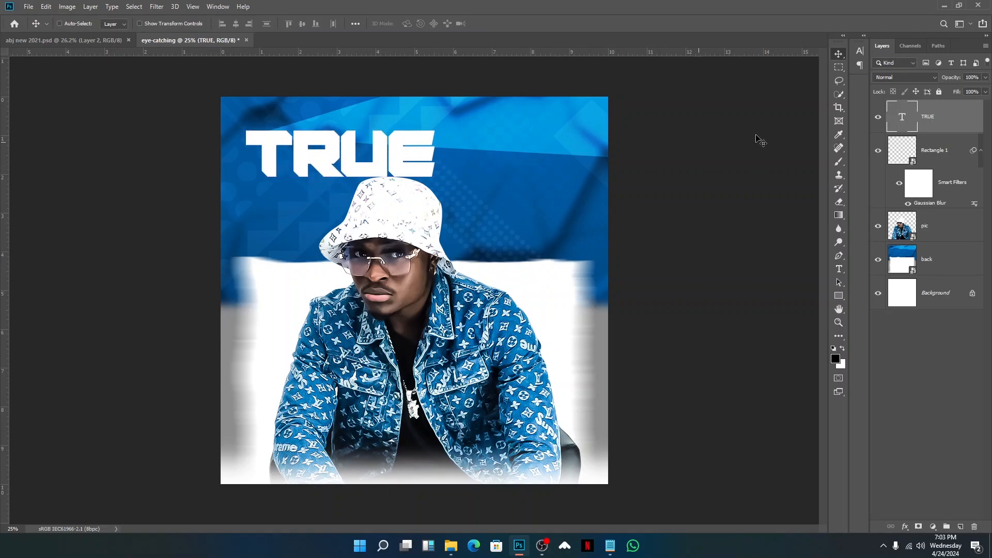
Step: Add a separate text layer with "FEEL" and "INGS" on two lines, to the right of the hat
left_click(839, 269)
left_click(489, 212)
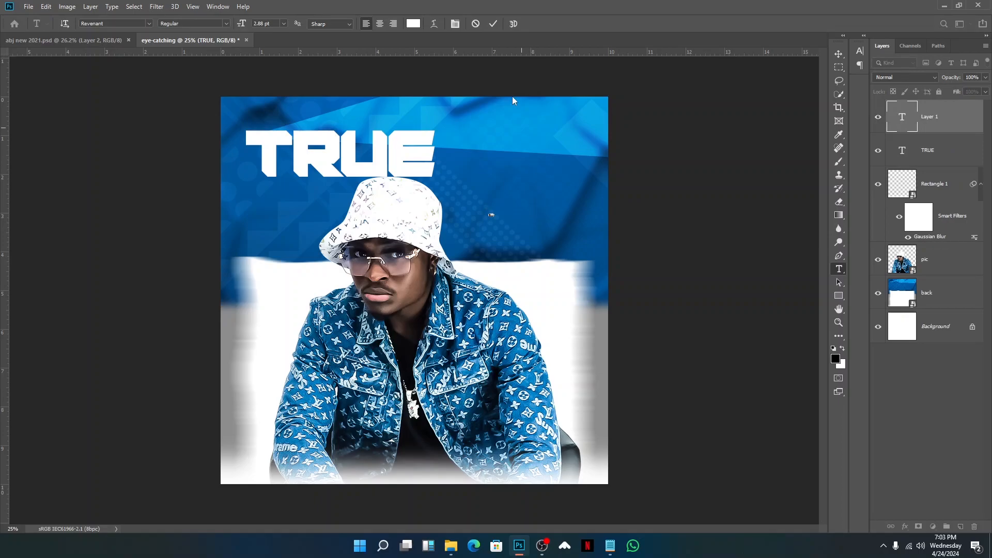
left_click(493, 24)
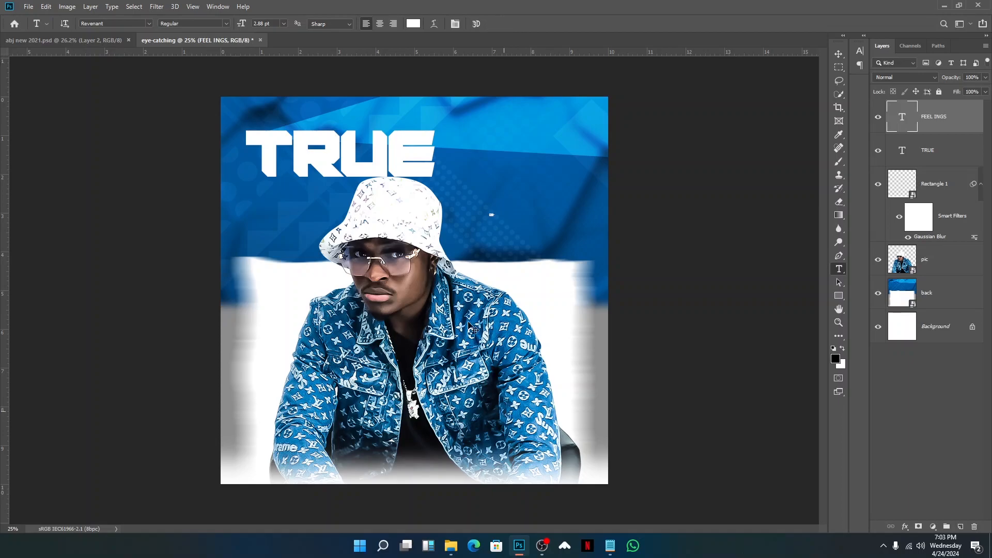
Step: Enlarge the FEEL INGS text and move it directly to the right of TRUE with their top edges level
key("ctrl+t")
left_click_drag(498, 209, 622, 139)
key("Return")
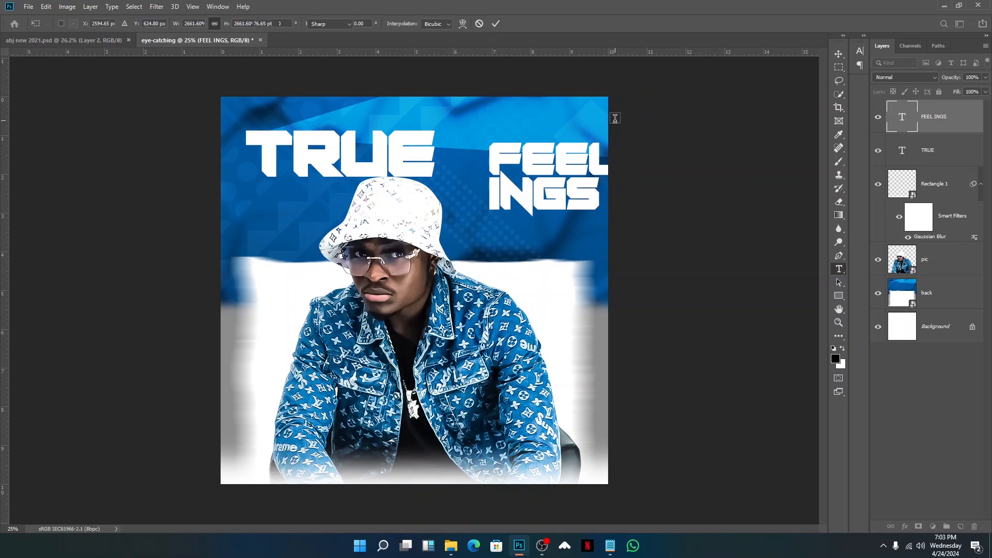
key("v")
left_click_drag(512, 205, 463, 185)
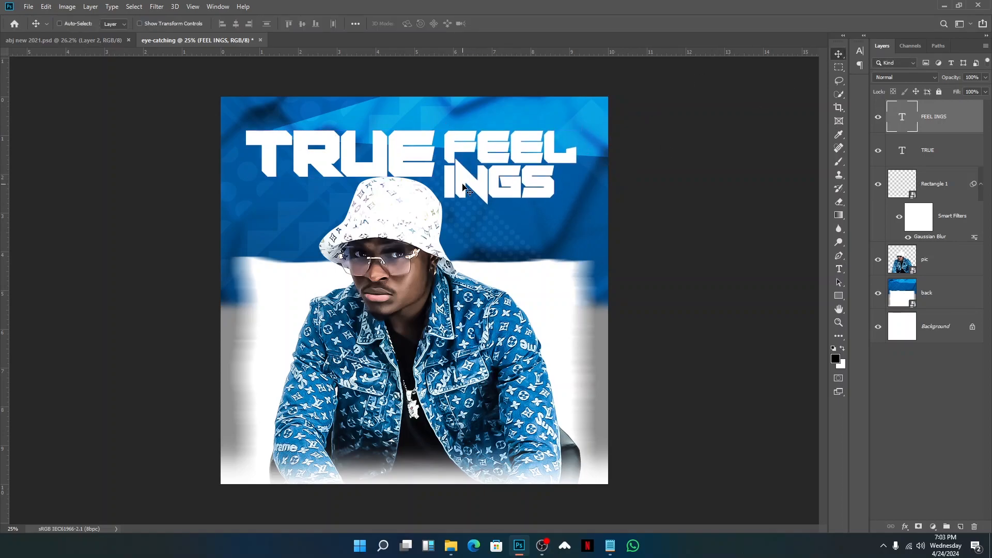
Step: Nudge the FEEL INGS text straight up so it starts above the top edge of TRUE
key("shift+Up")
key("shift+Up")
key("shift+Up")
key("shift+Up")
key("shift+Up")
key("shift+Up")
key("shift+Up")
key("shift+Up")
key("shift+Up")
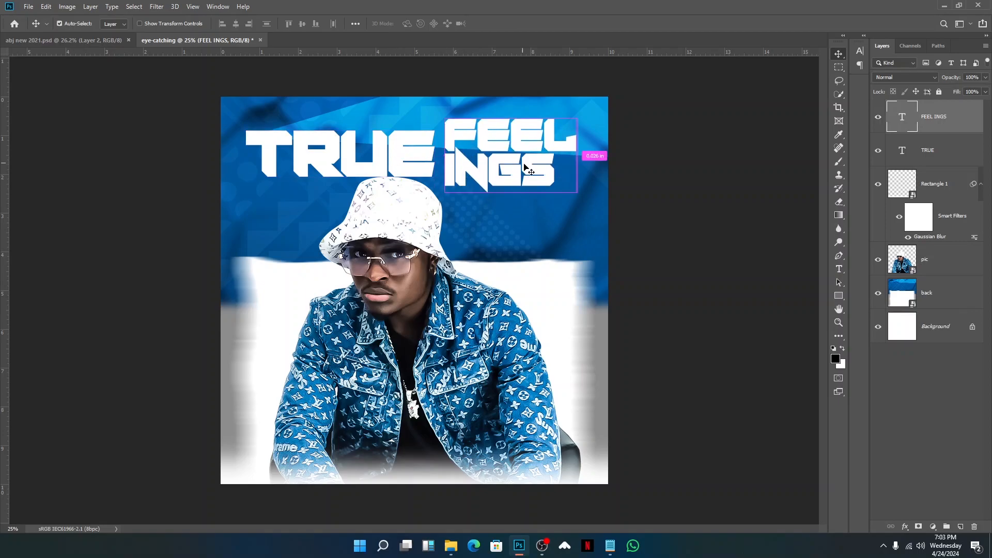
Step: Scale the TRUE text down slightly from its left side, keeping its right end next to FEEL INGS
left_click_drag(373, 166, 371, 171)
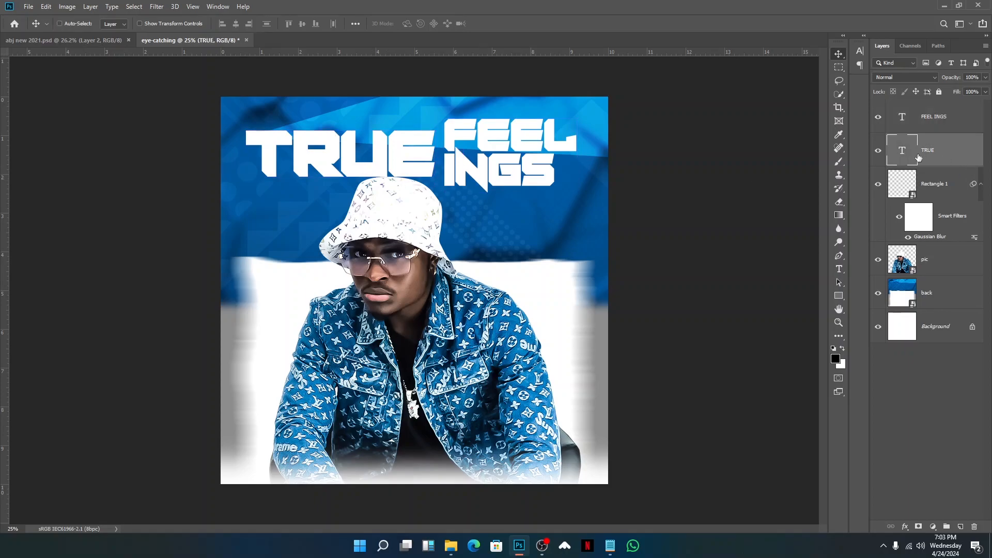
key("ctrl+t")
left_click_drag(244, 155, 267, 151)
left_click_drag(265, 151, 265, 153)
key("Return")
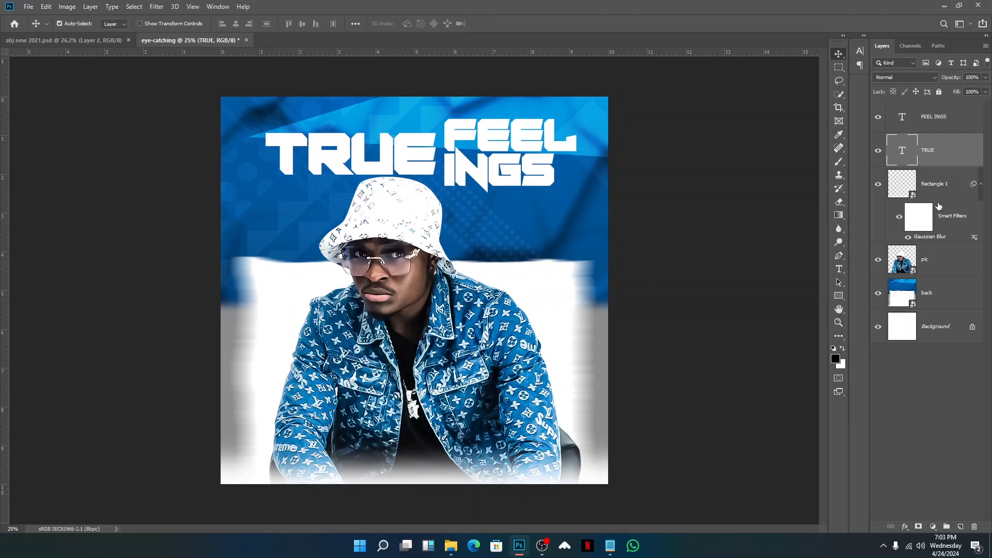
Step: Scale the TRUE and FEEL INGS texts together to about 110% and centre them horizontally above the hat
left_click(963, 123, "ctrl")
key("ctrl+t")
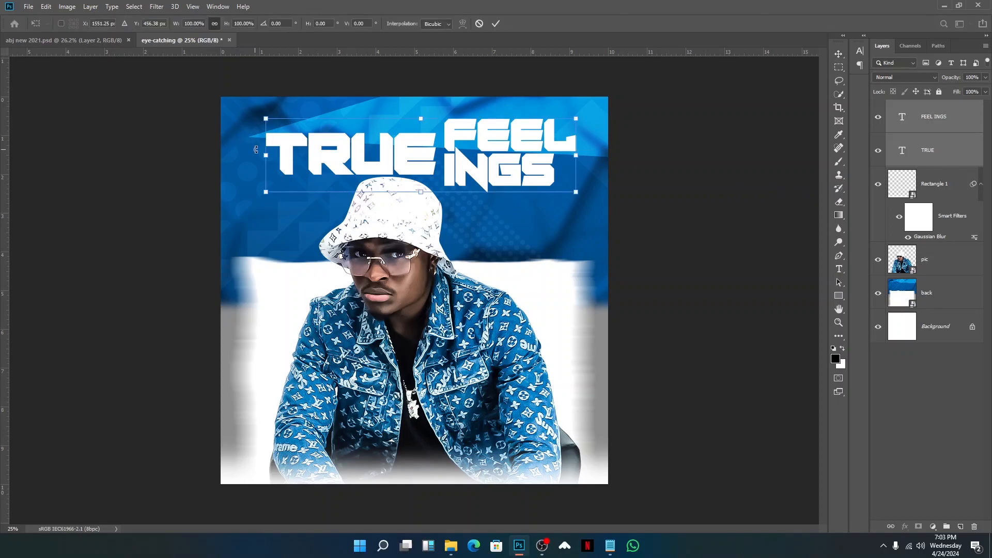
left_click_drag(266, 158, 234, 155)
mouse_move(557, 139)
left_mouse_down()
mouse_move(566, 139)
mouse_move(545, 139)
left_mouse_up()
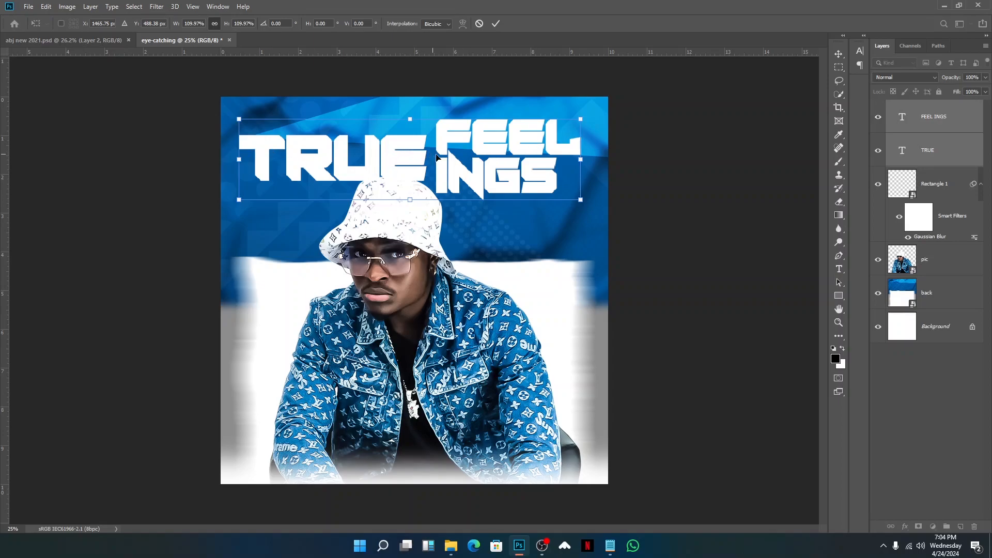
key("Return")
Step: Scale the TRUE text alone down to about 86% and move it up beside FEEL INGS, clear of the hat
left_click(946, 147)
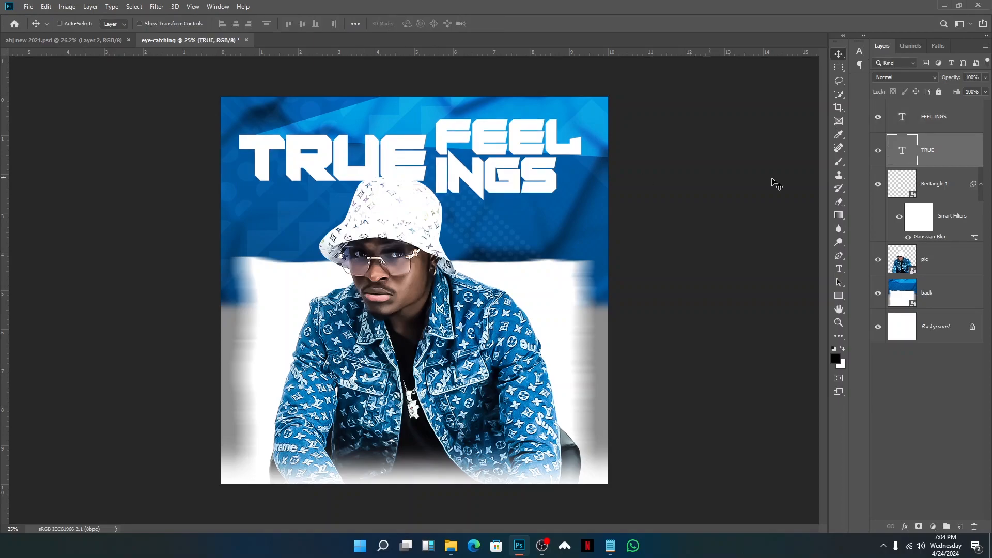
key("ctrl")
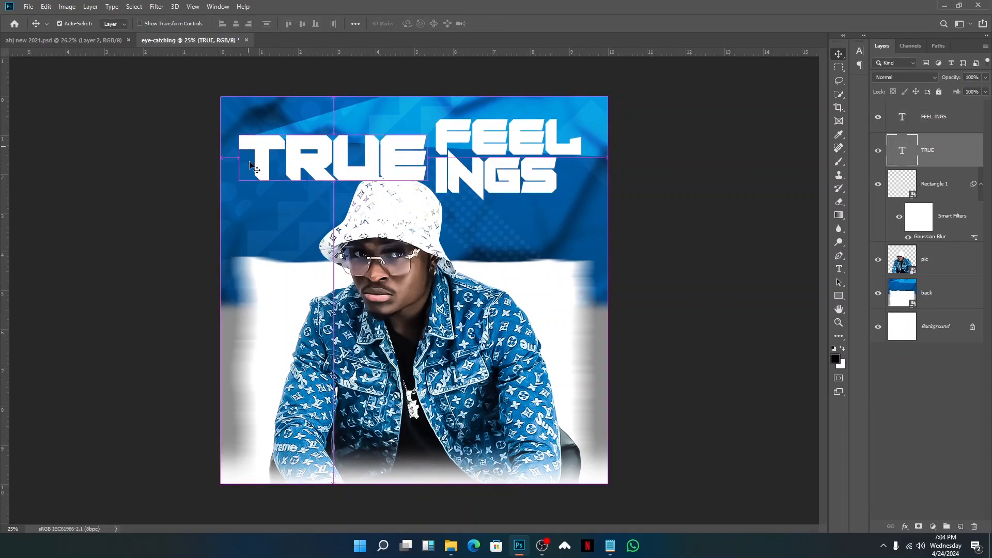
key("ctrl+t")
left_click_drag(238, 158, 321, 159)
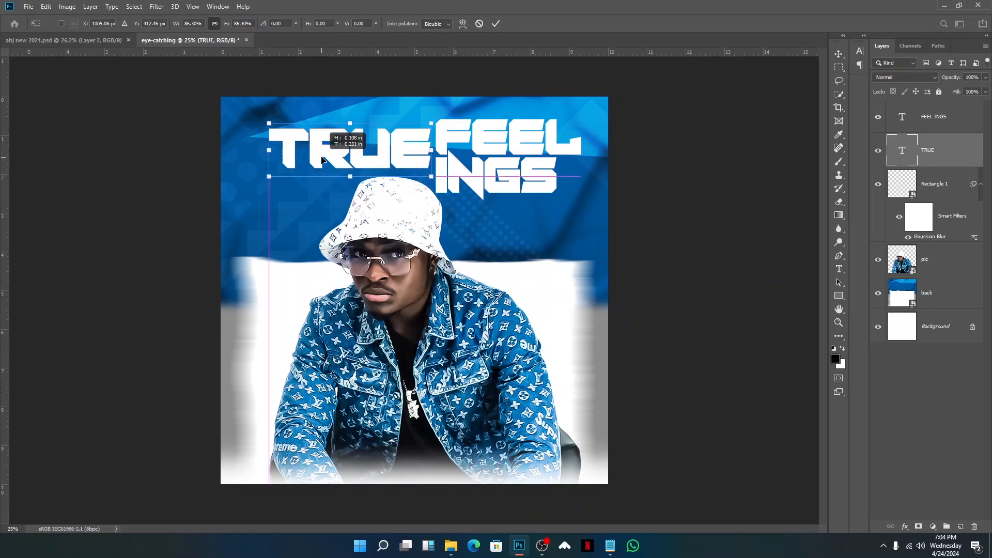
key("Return")
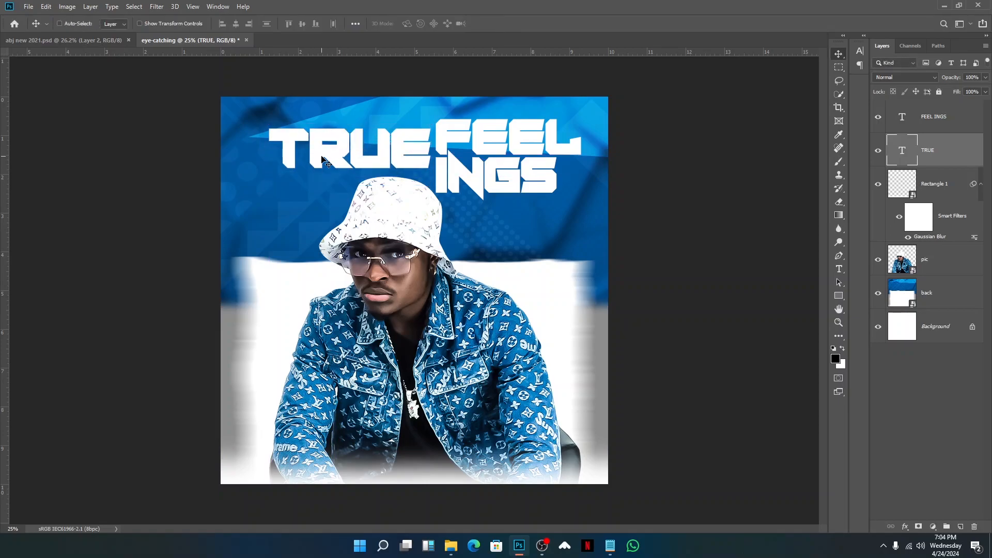
key("ctrl")
Step: Save the document to the Desktop as the Photoshop file eye-catching with Maximize Compatibility on
key("ctrl+s")
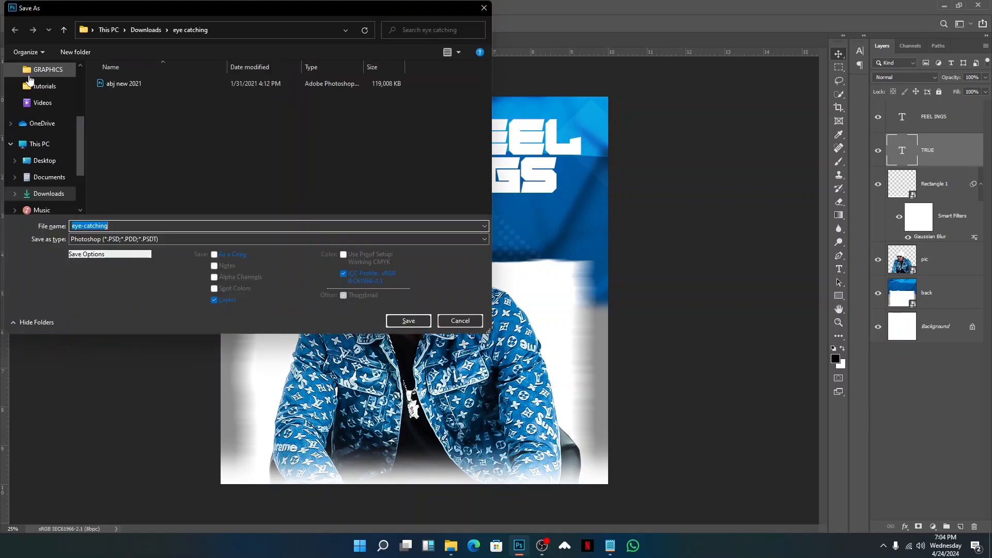
scroll(46, 80, "up", 1)
left_click(45, 92)
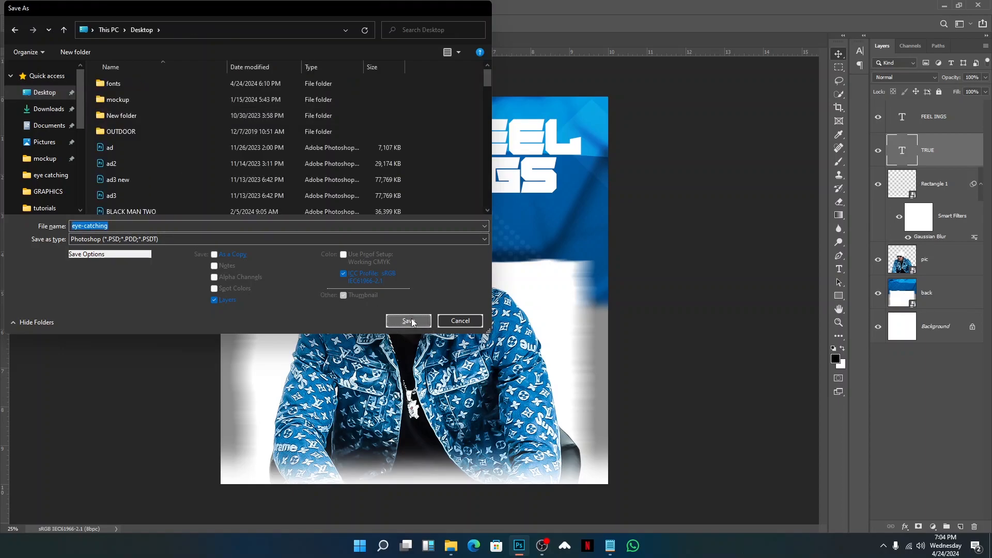
left_click(412, 320)
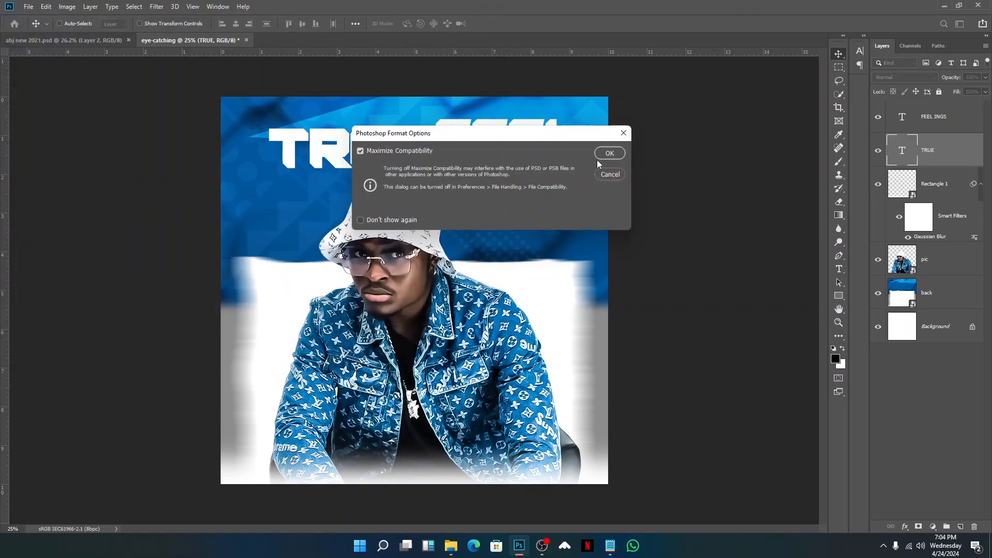
left_click(609, 153)
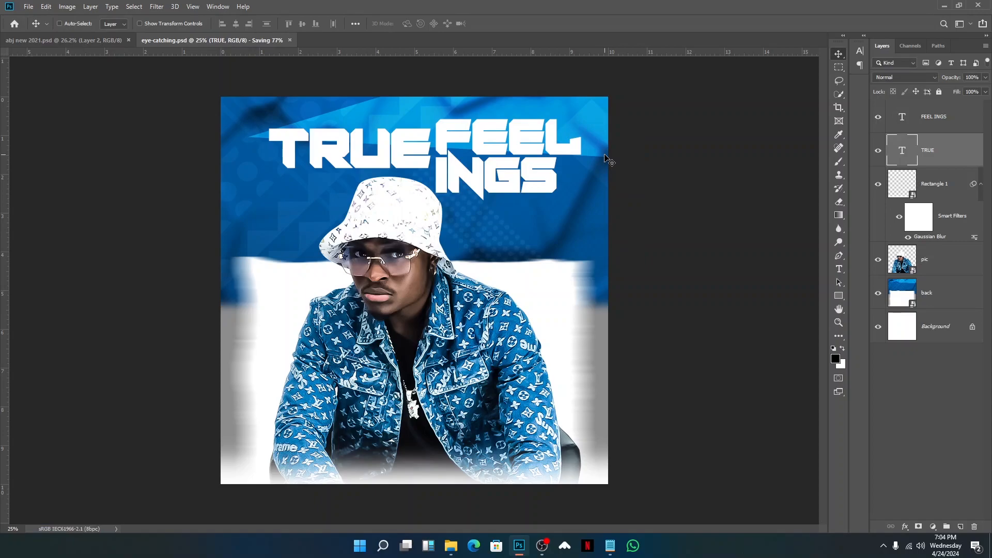
Step: Add a text layer "OVERALL NATUIONS MUSIC" on the blue area beside the hat and enlarge it to about 18 pt
left_click(841, 269)
left_click(471, 243)
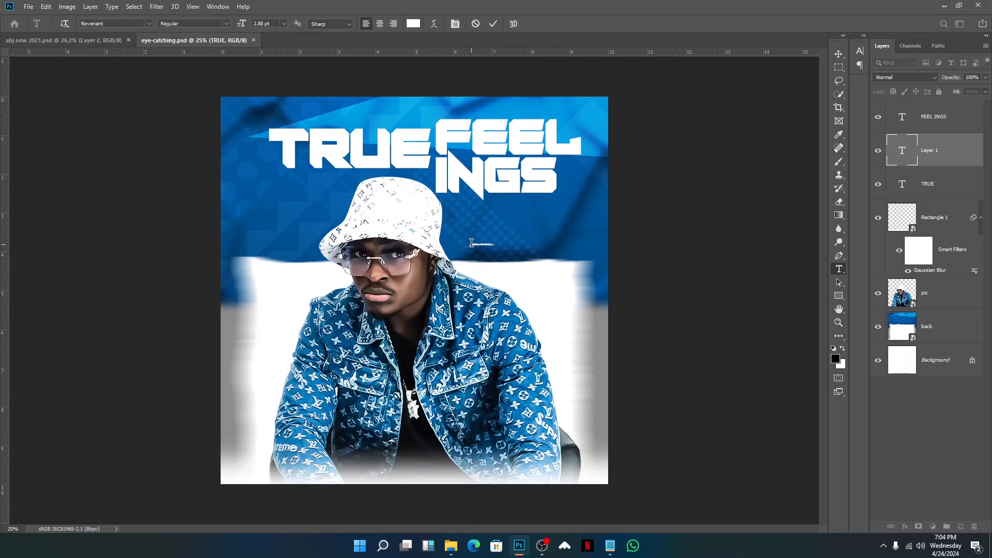
left_click(493, 24)
key("ctrl+t")
left_click_drag(503, 240, 629, 194)
key("Return")
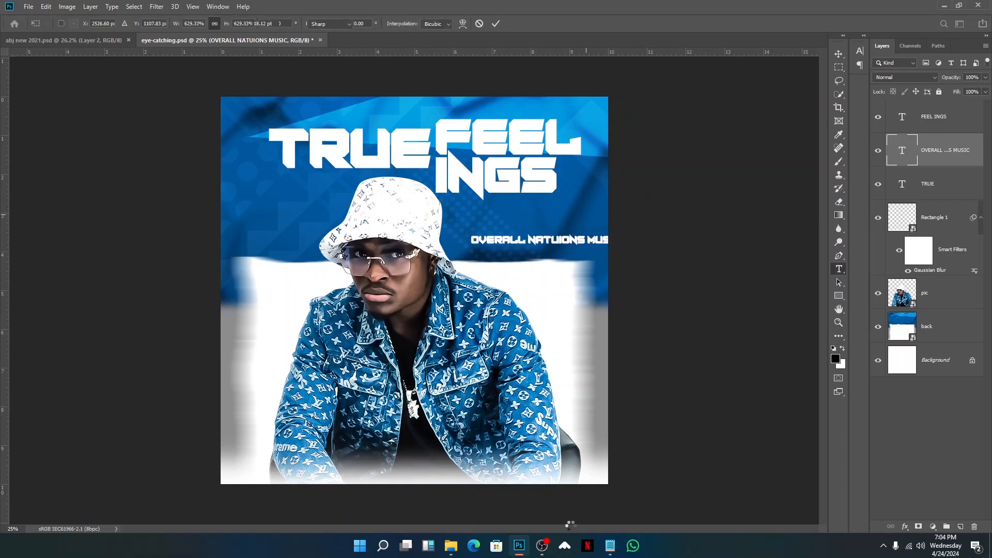
Step: Check the font notes in Notepad, return to Photoshop and set the OVERALL NATUIONS MUSIC text to Rockwell Regular
left_click(605, 546)
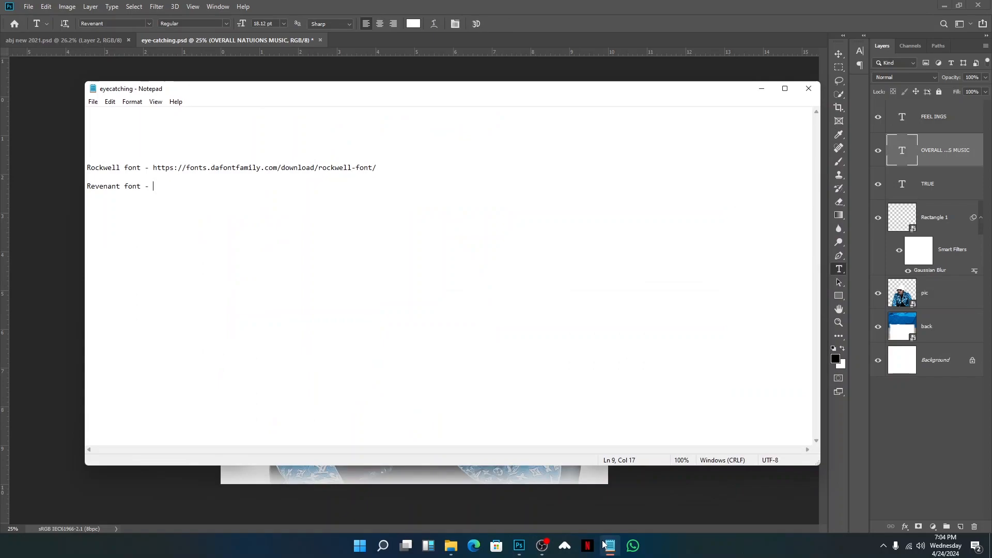
left_click(605, 545)
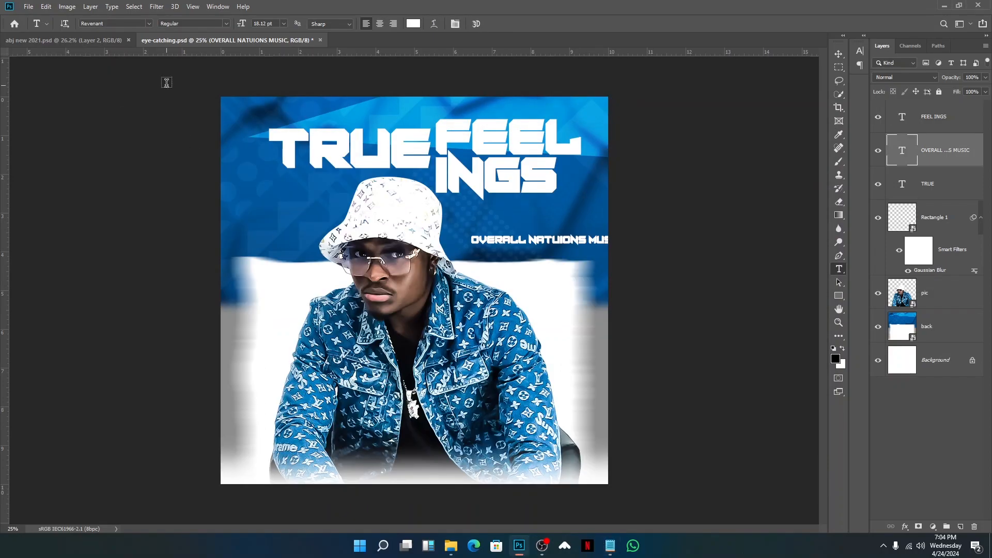
left_click(110, 21)
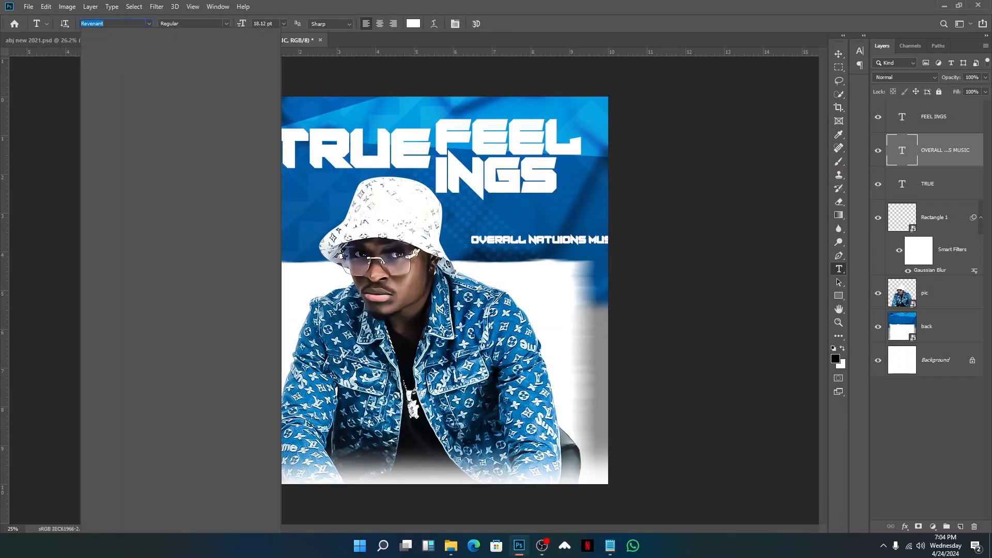
type("ROCK")
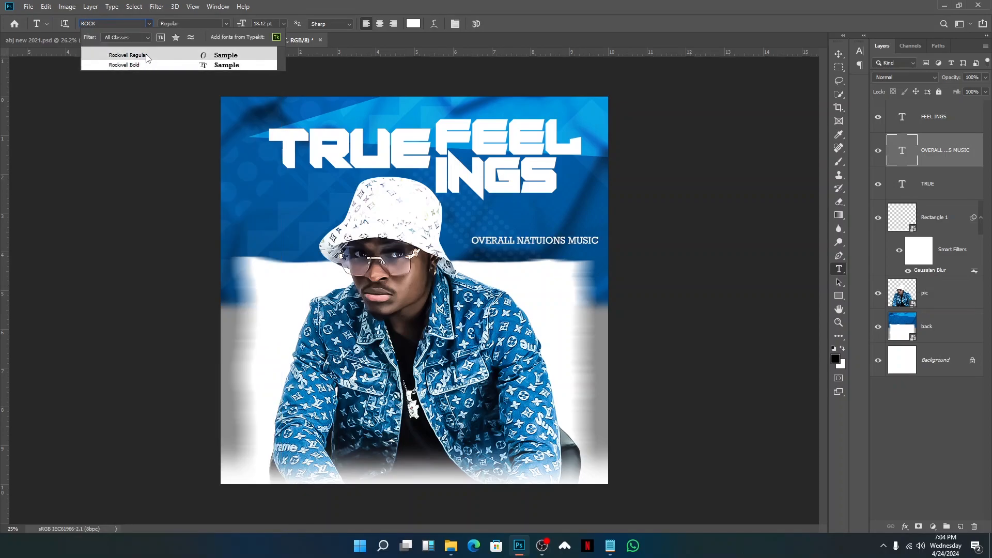
left_click(147, 55)
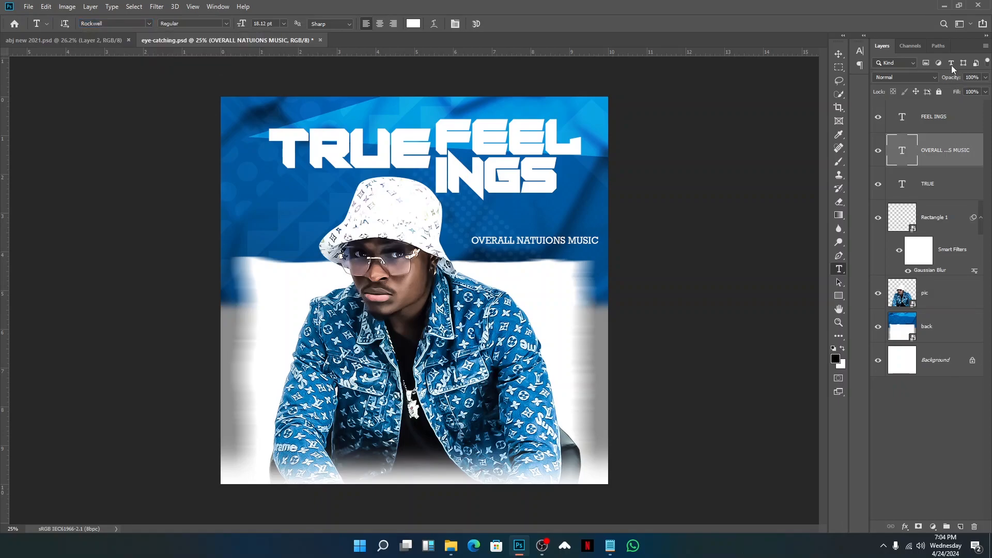
Step: Move the OVERALL NATUIONS MUSIC line directly above TRUE and enlarge it to about 22 pt, aligning its right end with TRUE
left_click(838, 53)
left_click_drag(609, 221, 431, 103)
key("ctrl+t")
key("Return")
Step: Check the Zoom with Scroll Wheel option in the Tools preferences and try zooming in and out on the artwork
scroll(359, 114, "up", 4)
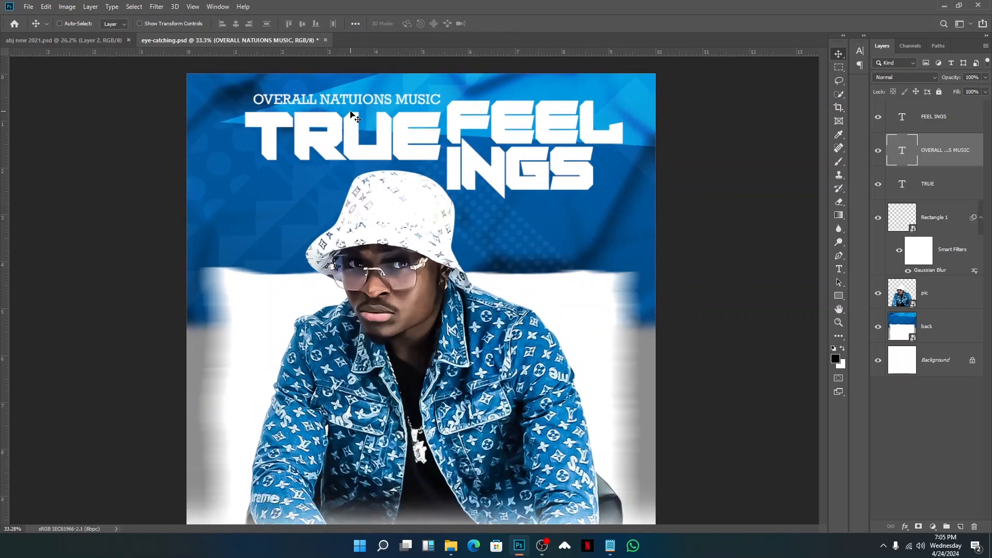
scroll(356, 110, "up", 1)
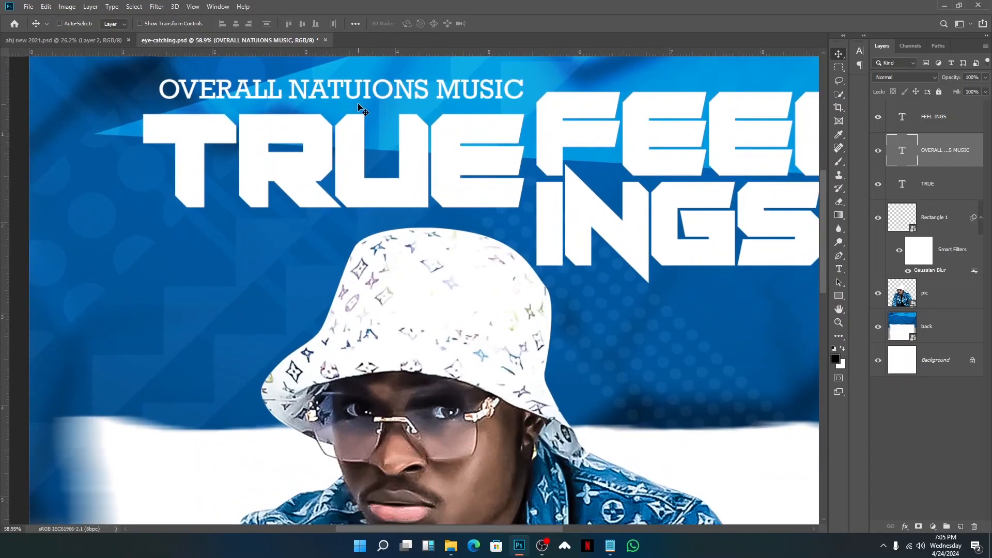
scroll(357, 109, "down", 5)
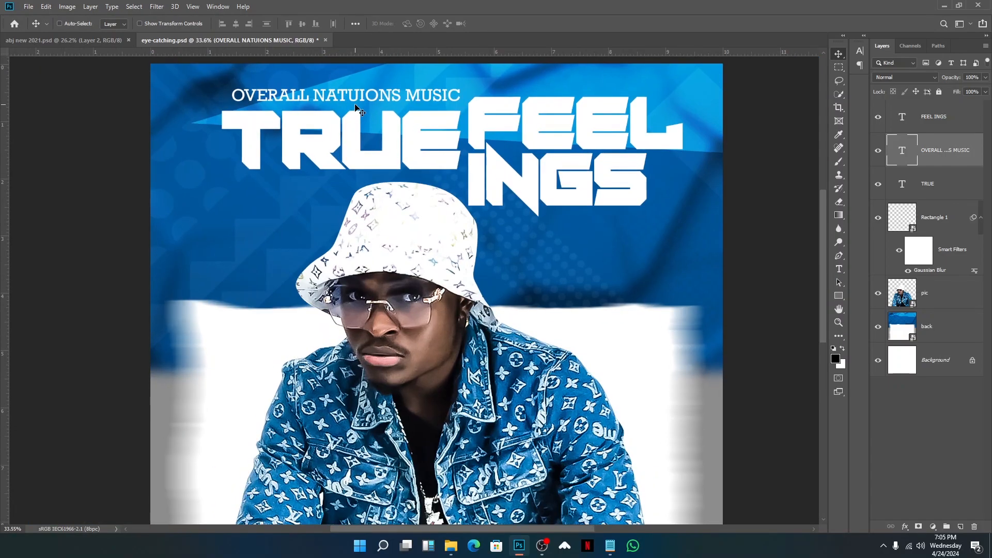
left_click(47, 5)
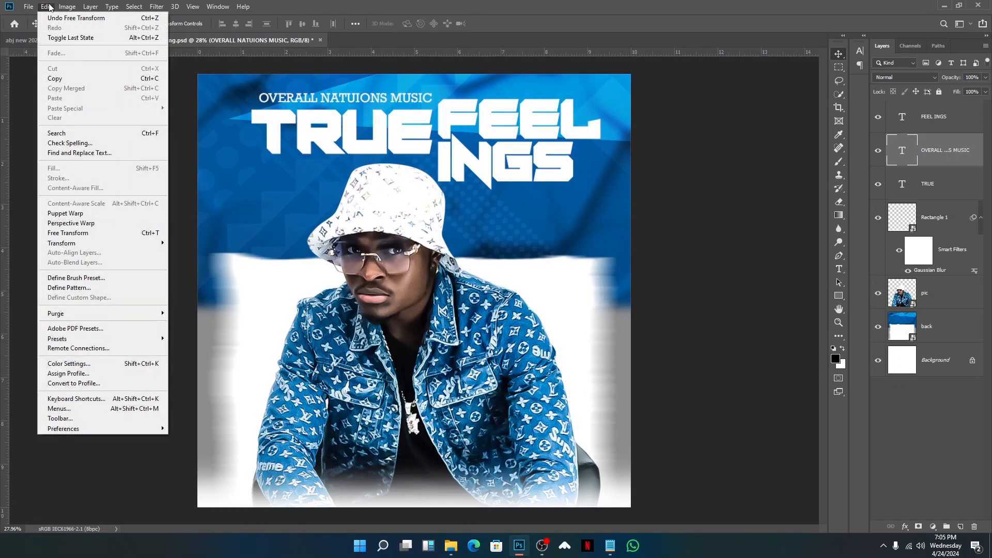
mouse_move(95, 431)
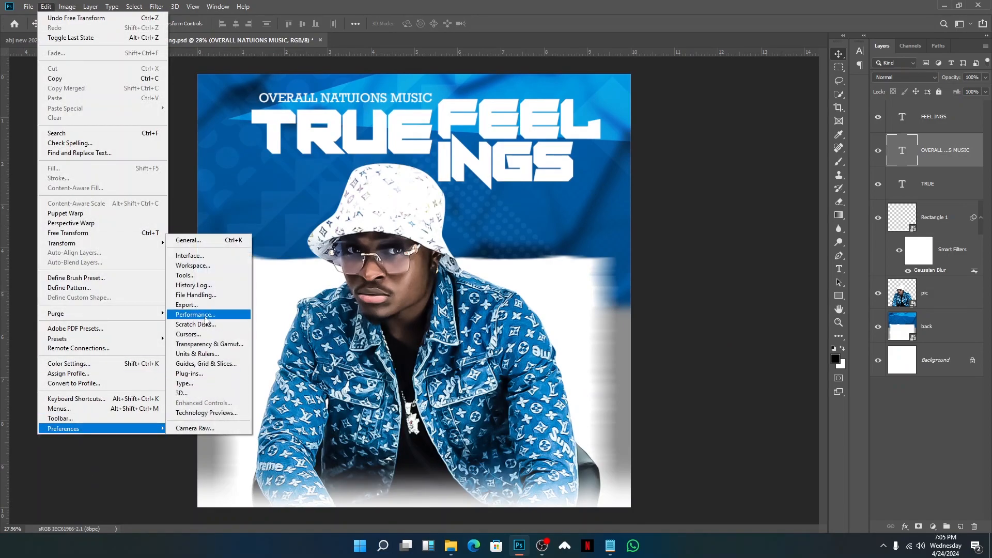
left_click(206, 276)
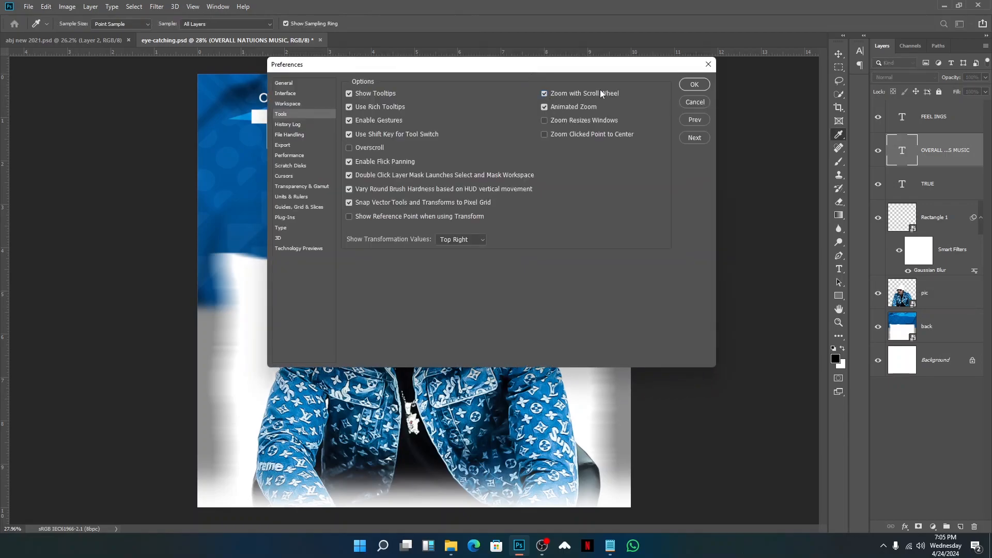
left_click(694, 84)
key("v")
scroll(450, 257, "up", 4)
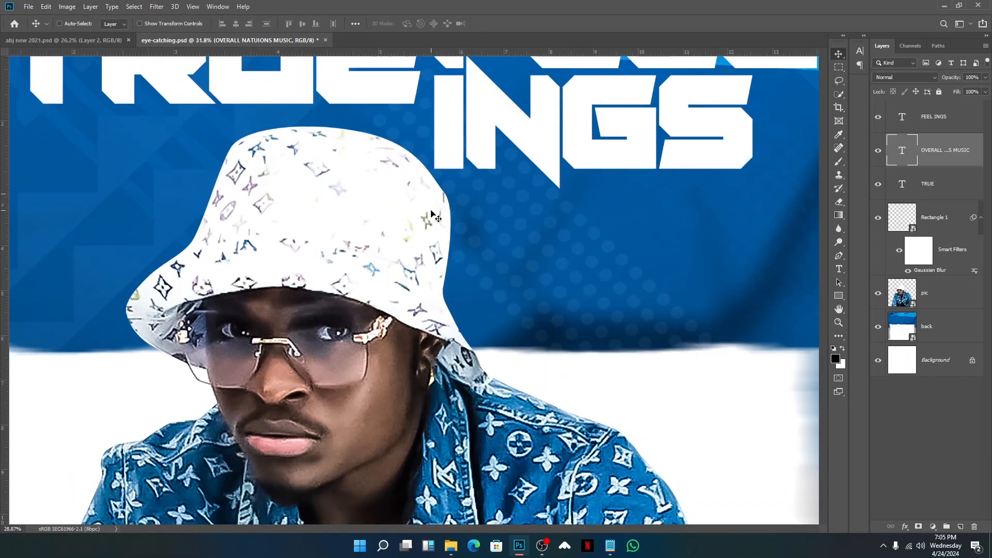
scroll(449, 256, "up", 2)
scroll(450, 269, "down", 3)
scroll(452, 284, "up", 3)
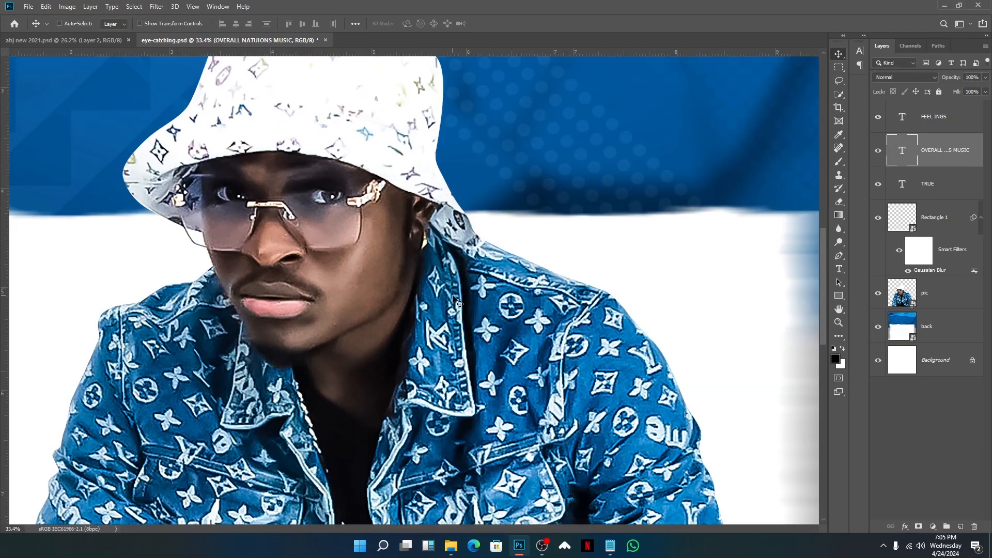
scroll(455, 300, "down", 3)
scroll(361, 117, "up", 1)
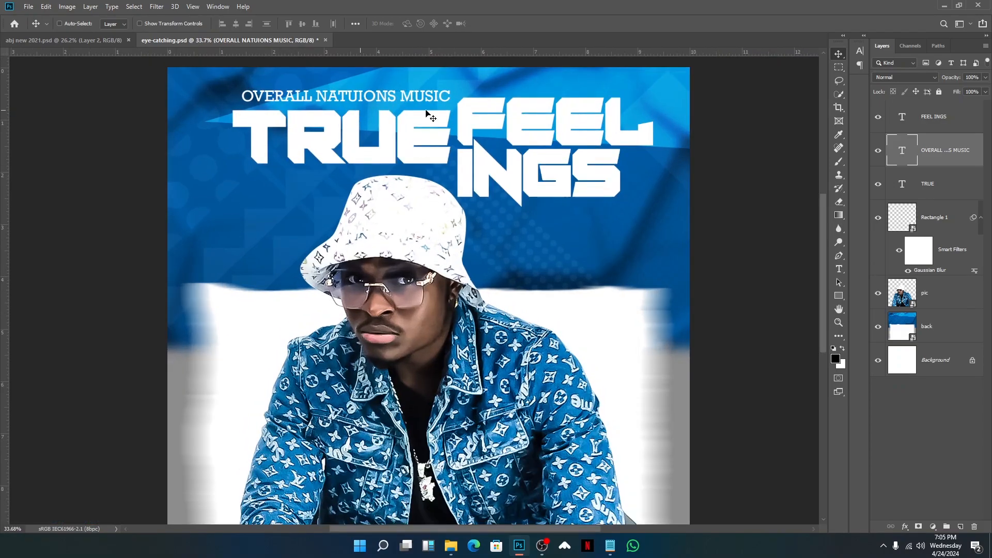
Step: Correct the spelling of the line above TRUE to "OVERALL NATIONS MUSIC"
left_click(839, 269)
left_click(360, 97)
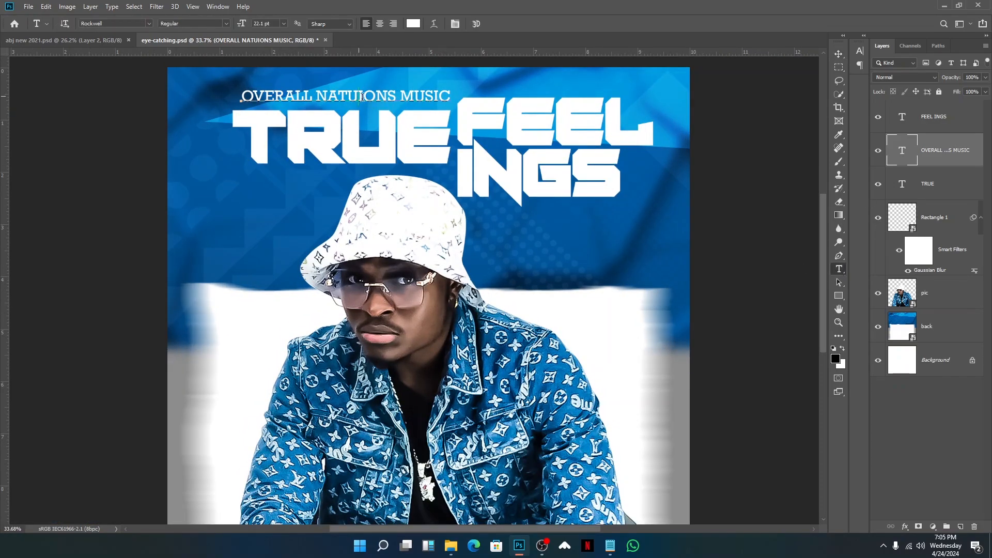
key("BackSpace")
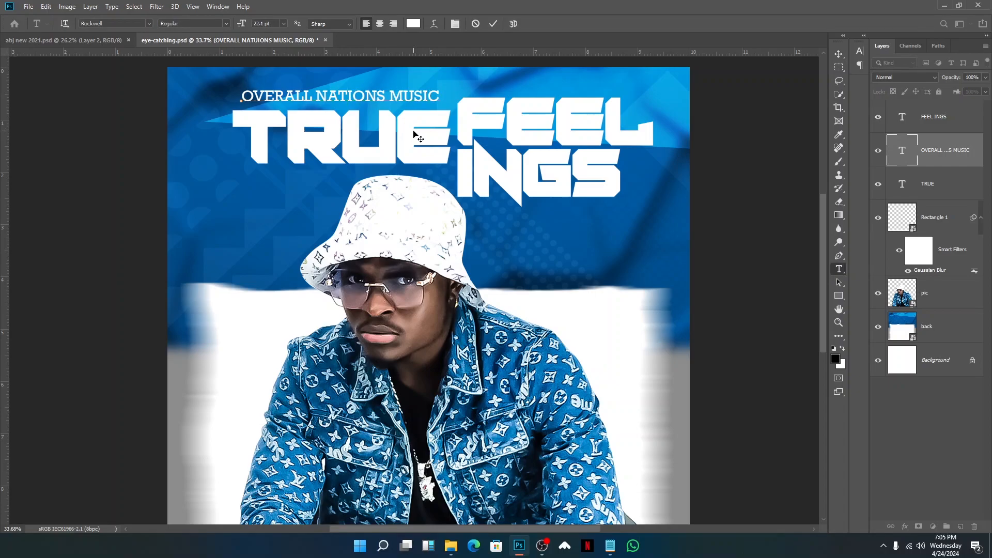
left_click(840, 53)
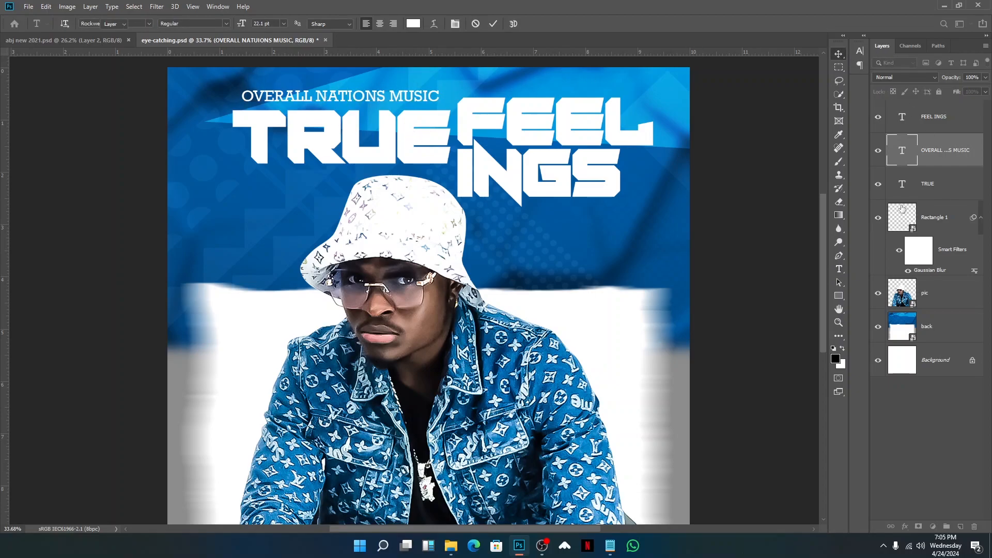
Step: Add a drop shadow to OVERALL NATIONS MUSIC with 59% opacity, 6 px distance and 4 px size, and save the document
double_click(919, 156)
left_click(593, 334)
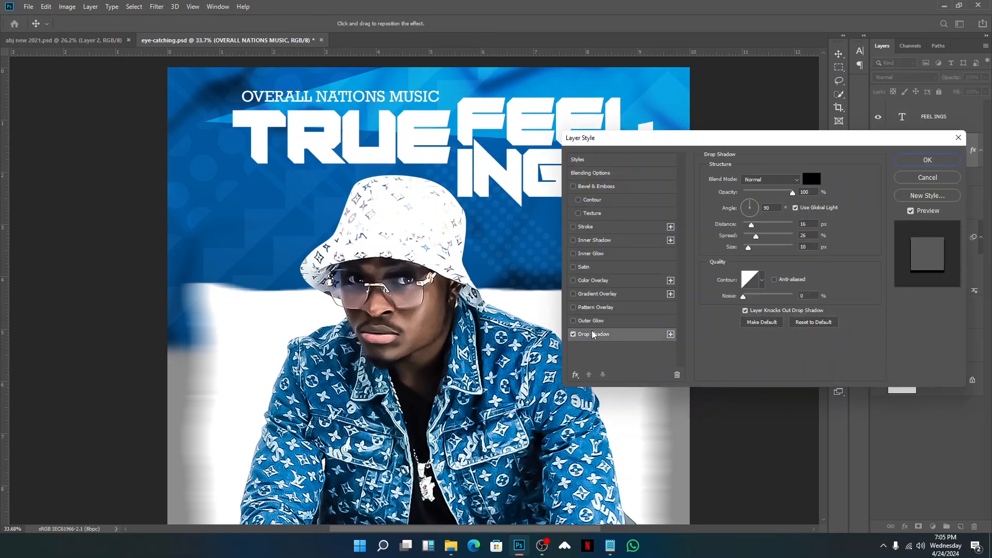
left_click(809, 223)
scroll(811, 223, "down", 10)
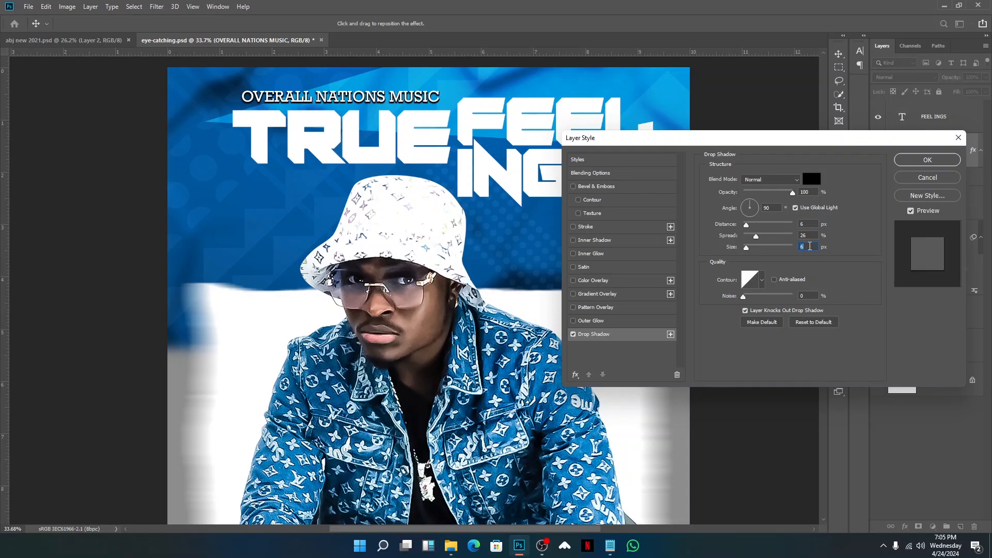
scroll(809, 246, "down", 2)
mouse_move(792, 192)
left_mouse_down()
mouse_move(767, 195)
mouse_move(778, 194)
left_mouse_up()
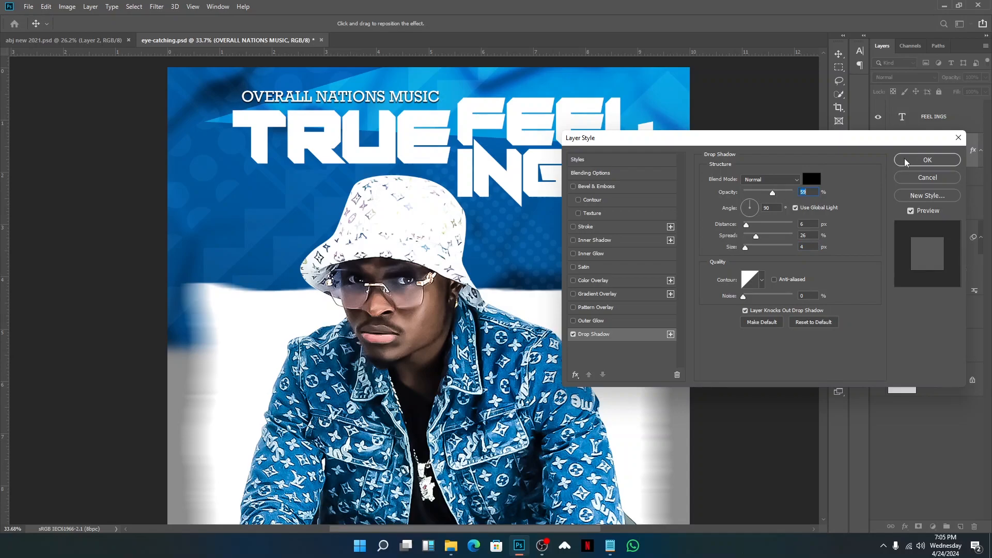
left_click(906, 161)
key("ctrl+s")
Step: Add a drop shadow to the TRUE title with 29% opacity and 29 px distance
key("ctrl+minus")
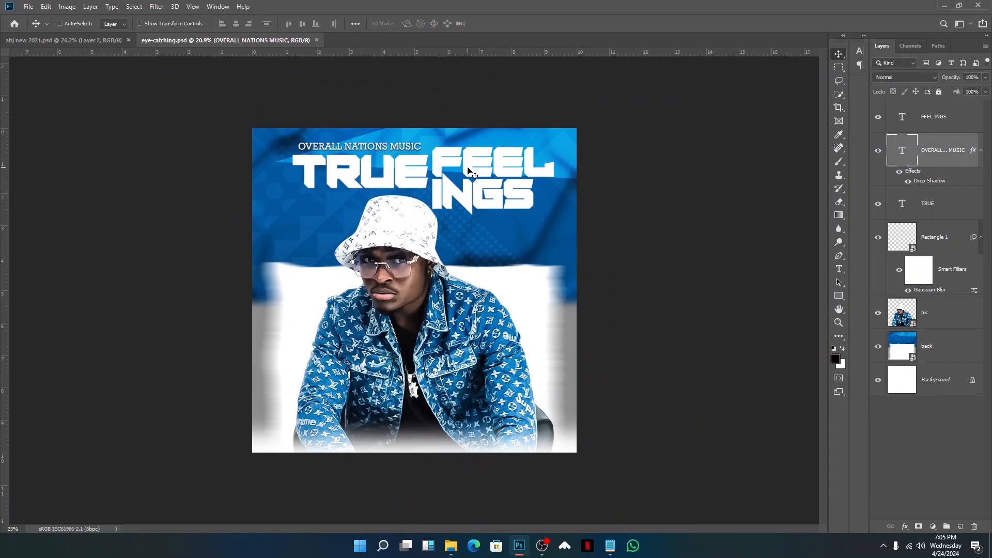
key("ctrl+minus")
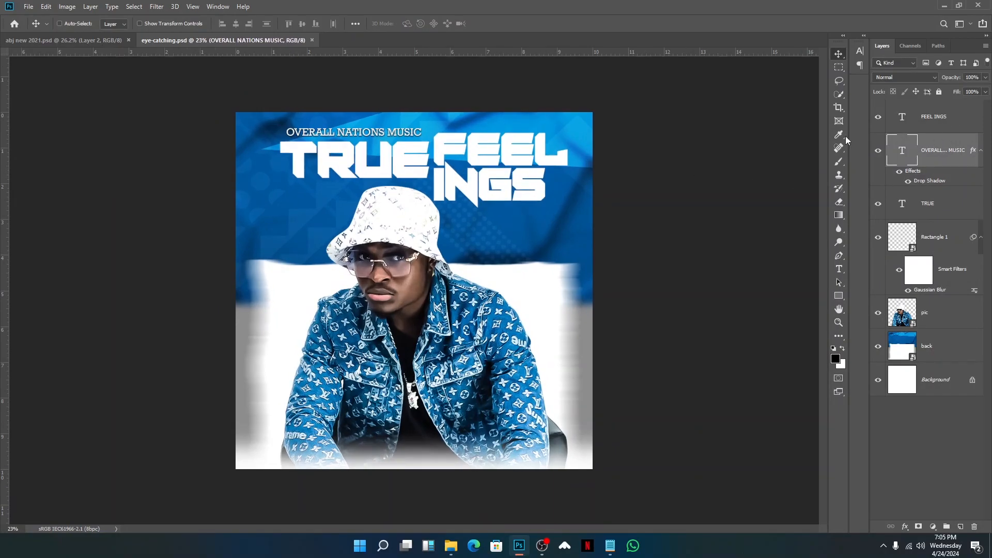
left_click(966, 128)
left_click(954, 213)
double_click(953, 213)
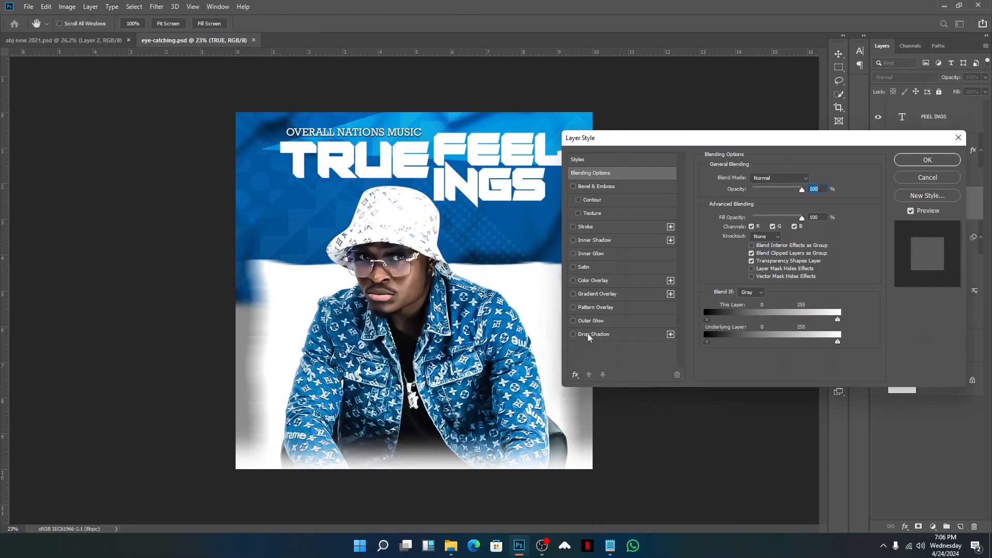
left_click(589, 335)
left_click_drag(754, 228, 759, 227)
left_click(770, 180)
left_click(759, 188)
left_click(758, 192)
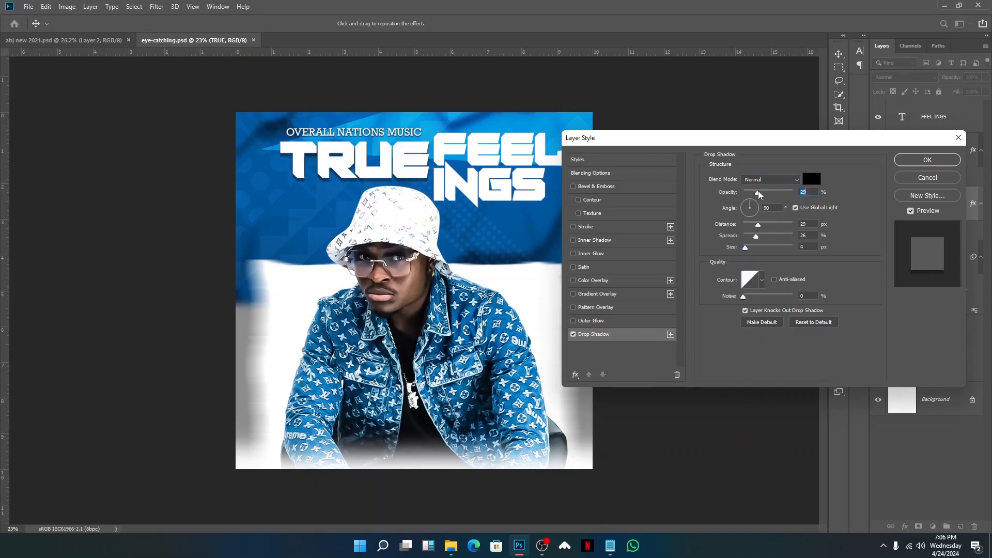
Step: Reduce the size and opacity of the TRUE title's drop shadow and apply the layer style
left_click_drag(745, 247, 742, 246)
left_click(747, 203)
left_click(752, 191)
left_click(920, 164)
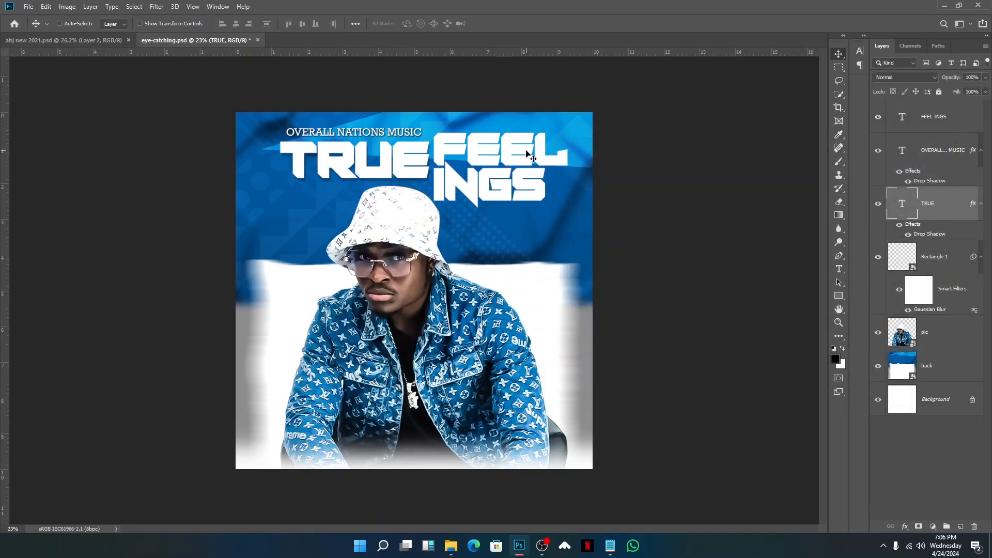
Step: Copy the layer style from TRUE to the FEEL INGS layer and save the document
right_click(950, 234)
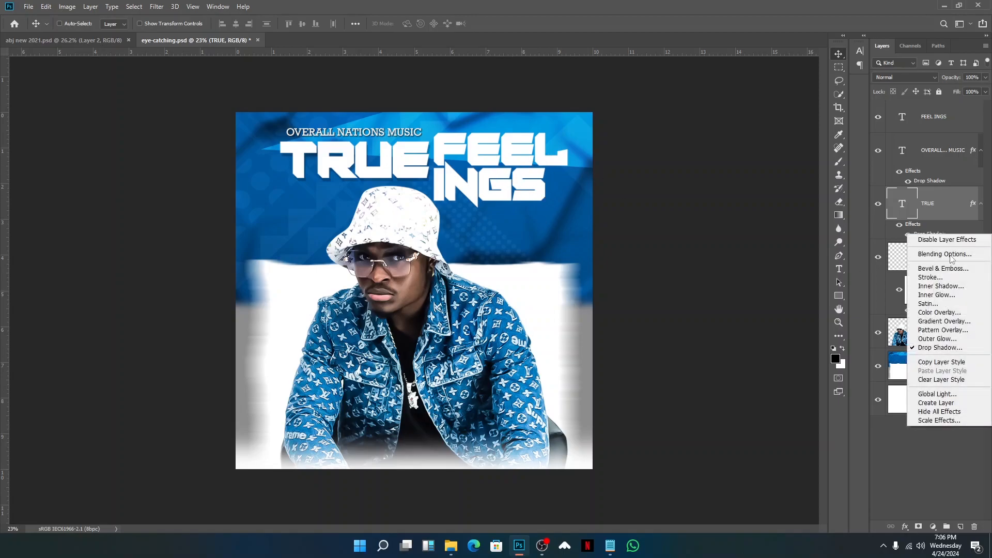
left_click(939, 362)
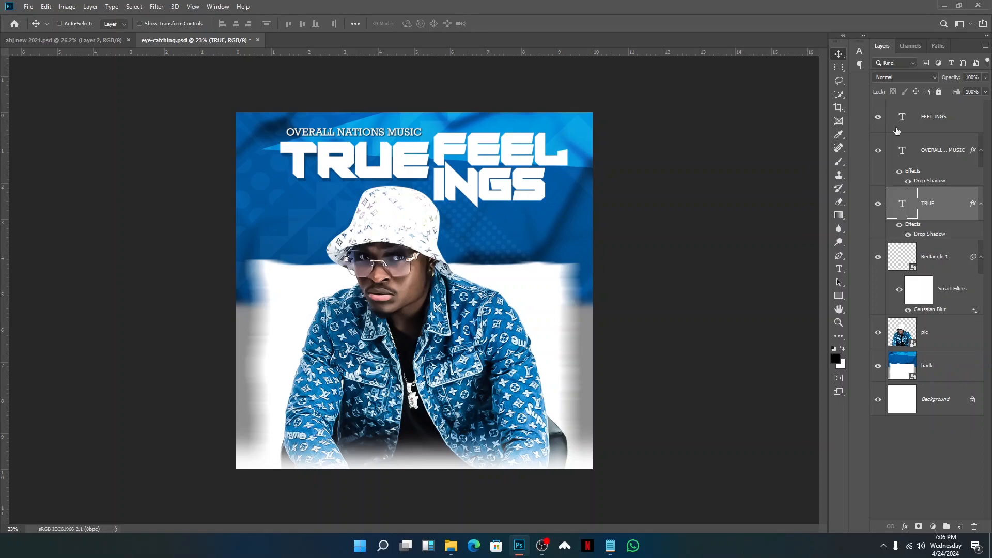
left_click(947, 120)
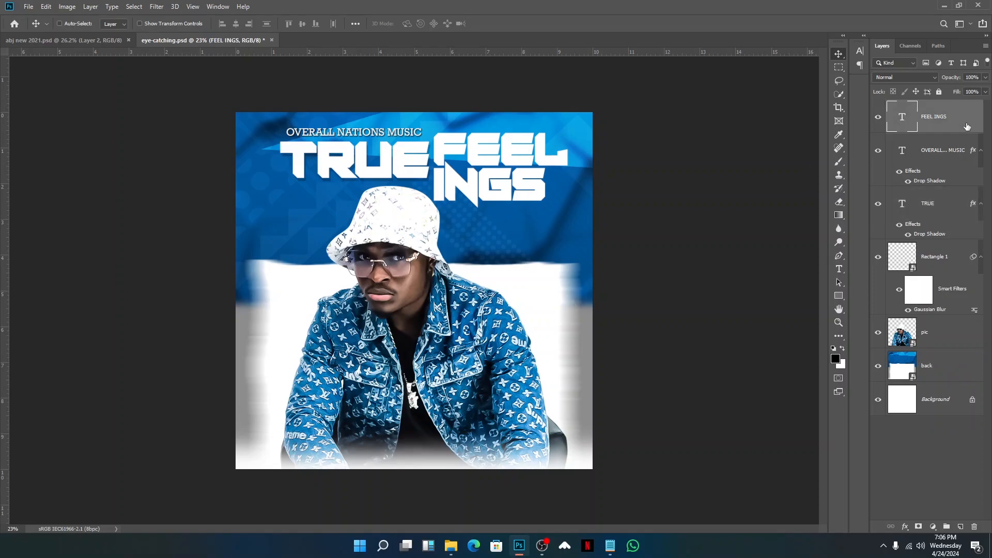
right_click(955, 119)
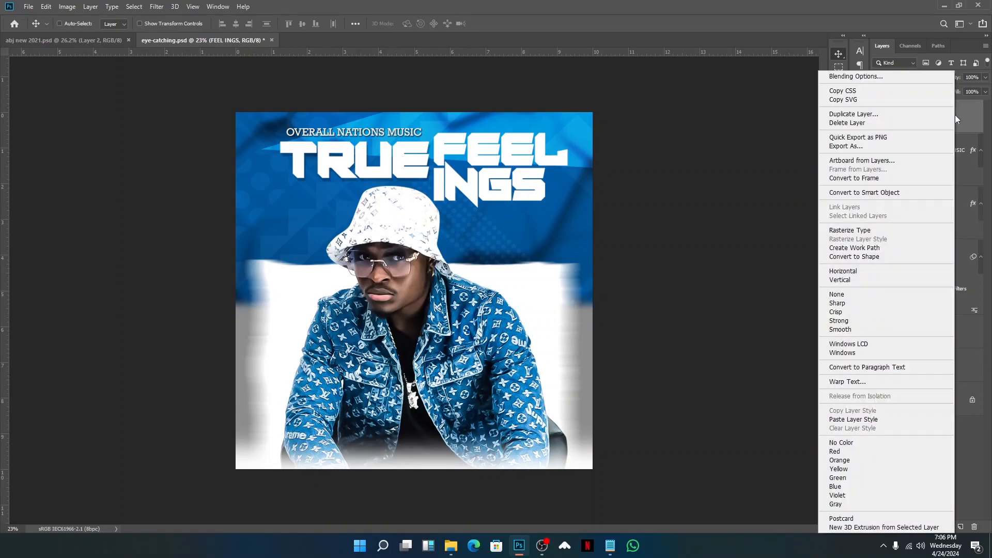
left_click(860, 418)
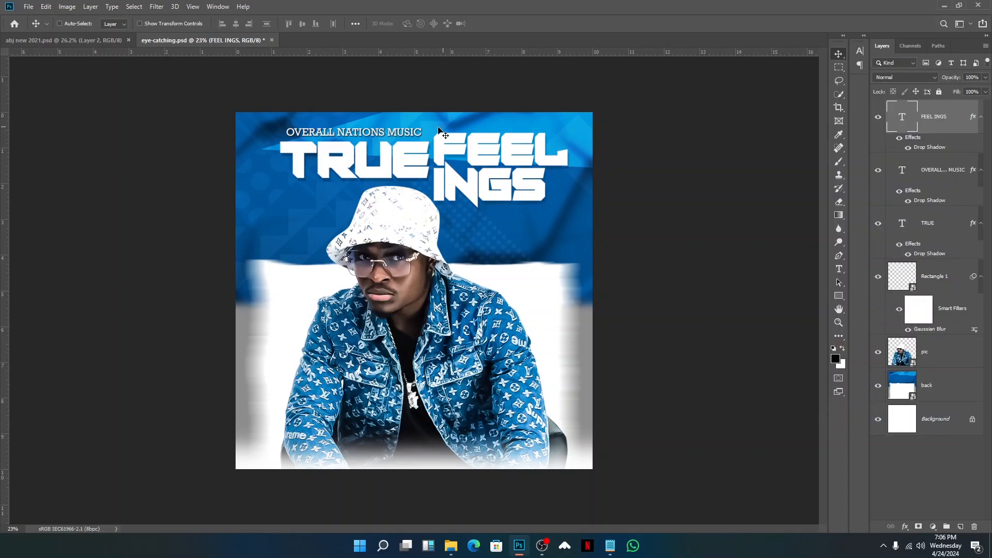
scroll(441, 139, "up", 3)
scroll(442, 138, "down", 3)
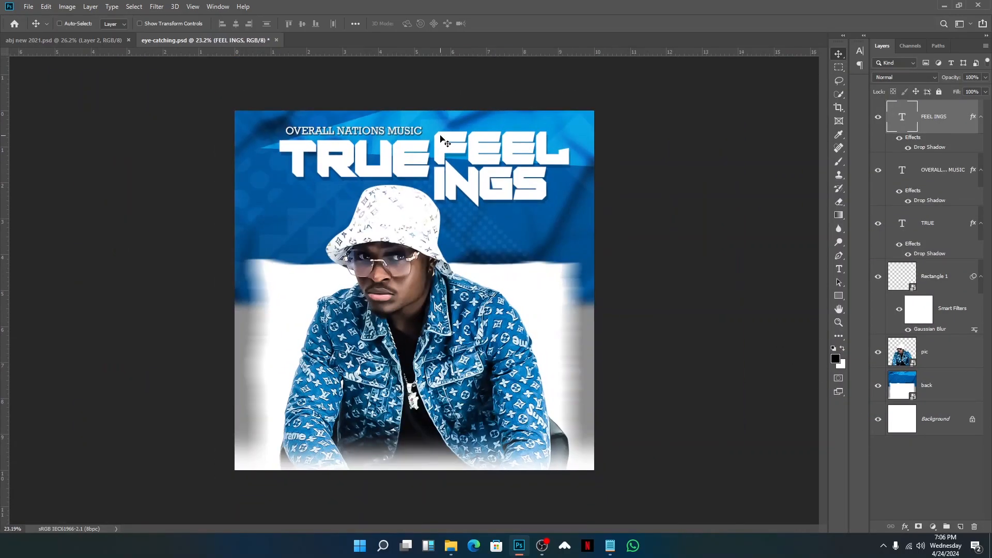
key("ctrl+s")
Step: Add the artist's name as a white Revenant text line, enlarge it to about 27 pt and place it below INGS
left_click(838, 269)
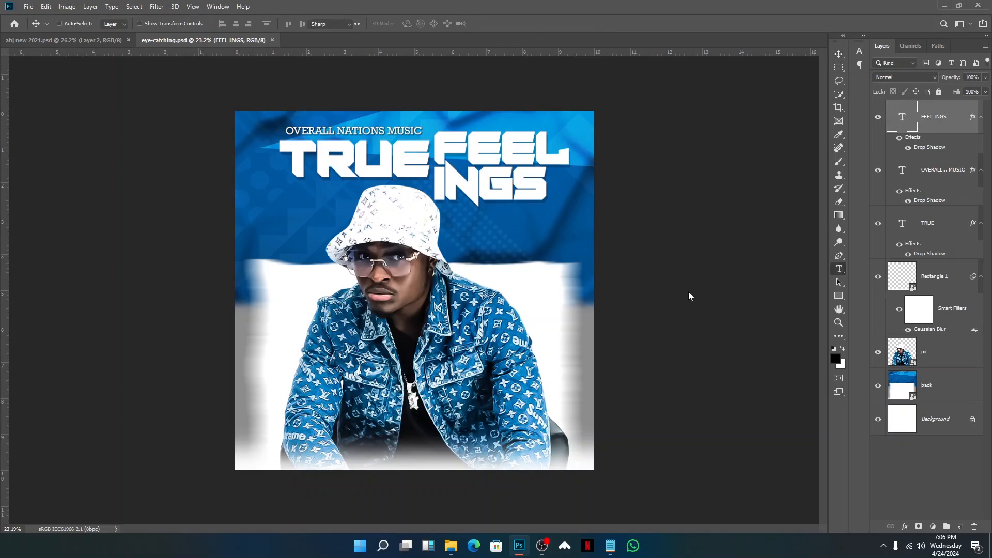
left_click(481, 274)
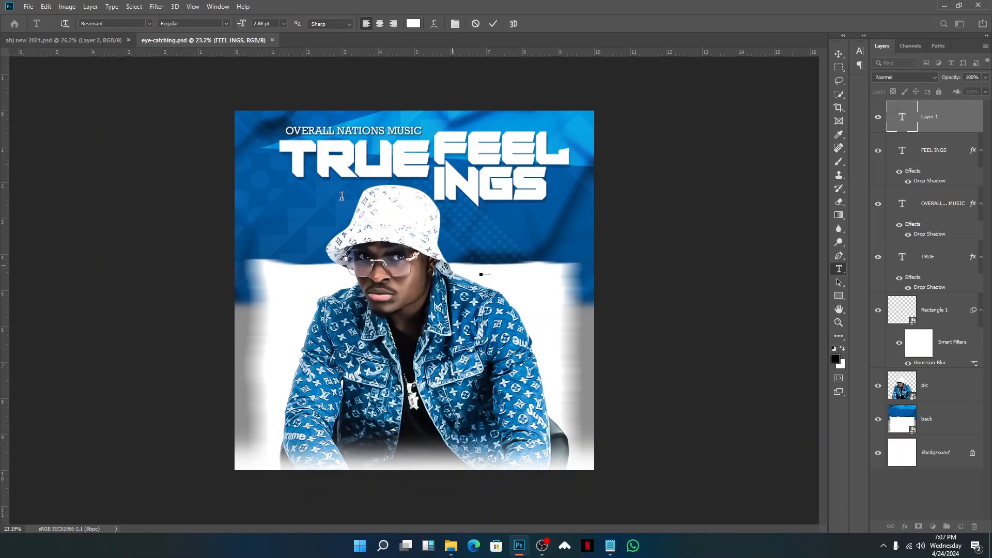
left_click(493, 24)
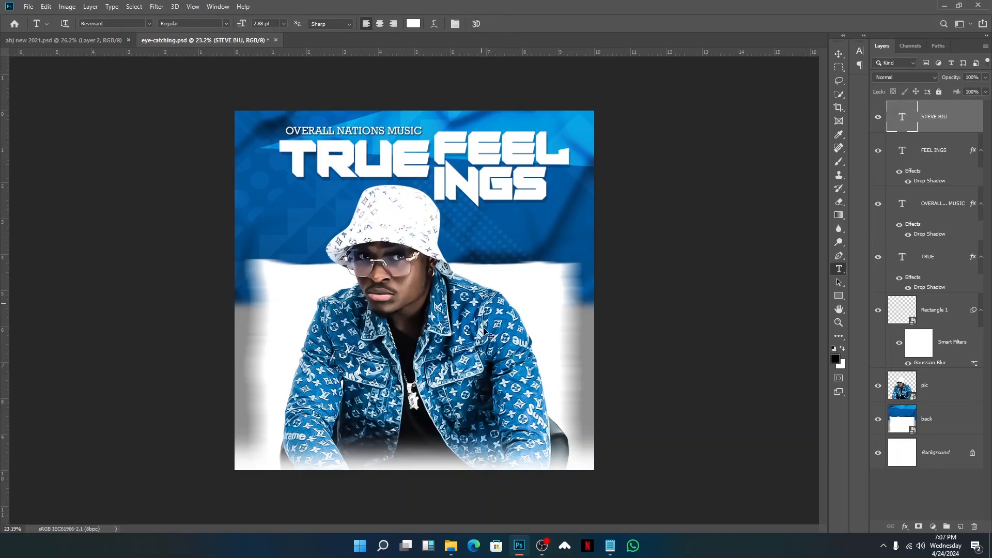
key("ctrl+t")
left_click_drag(522, 251, 568, 212)
key("Return")
left_click_drag(497, 324, 481, 274)
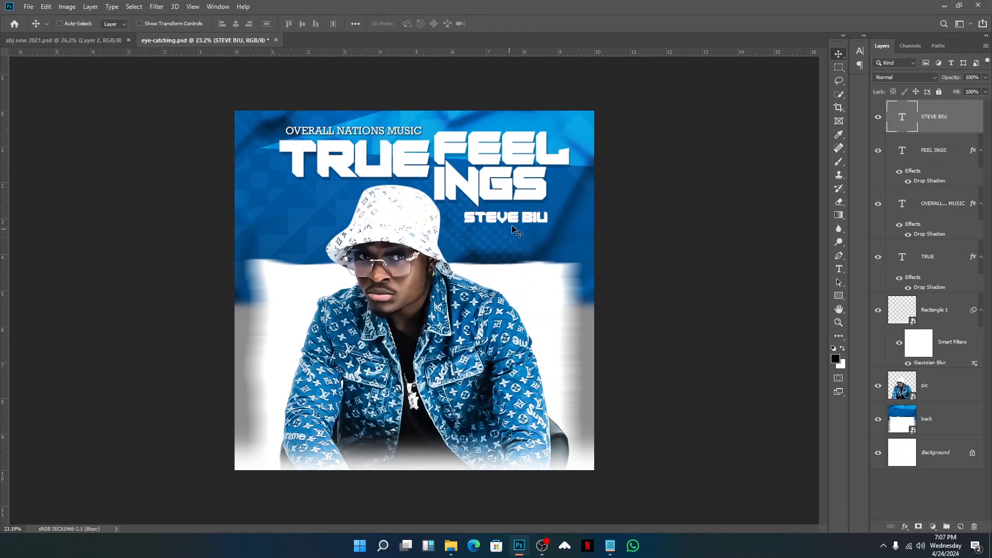
Step: Delete the surplus last letter from the artist's name below INGS
left_click(839, 269)
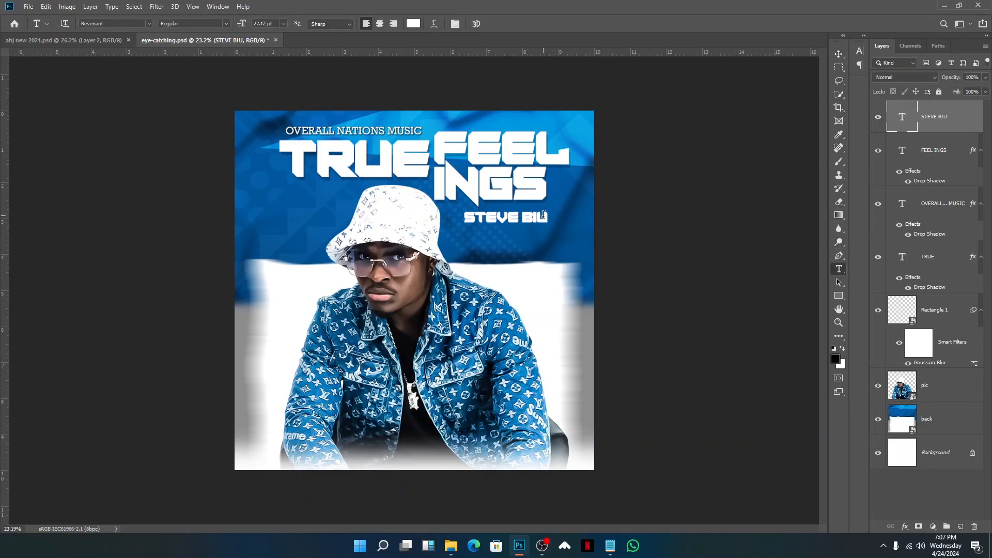
left_click(547, 217)
key("BackSpace")
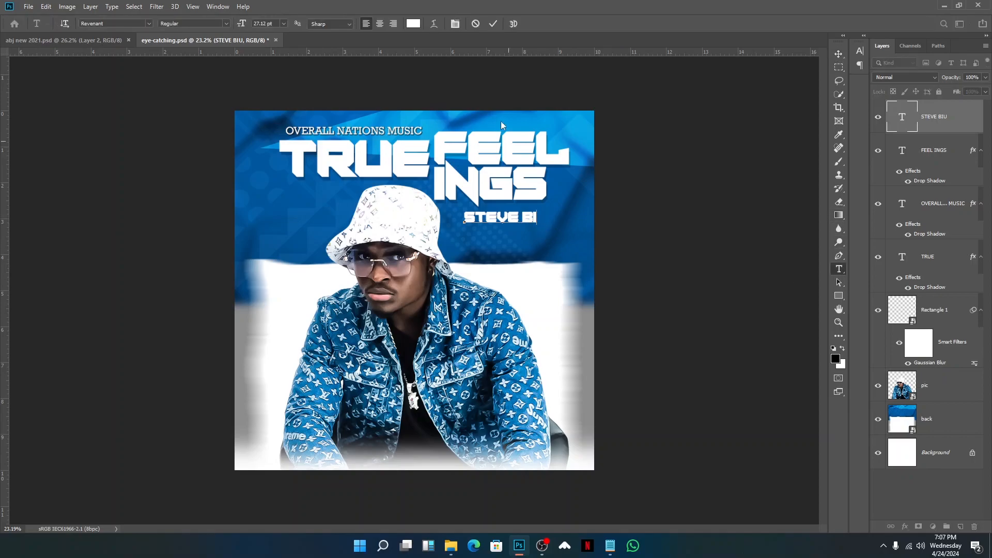
left_click(492, 25)
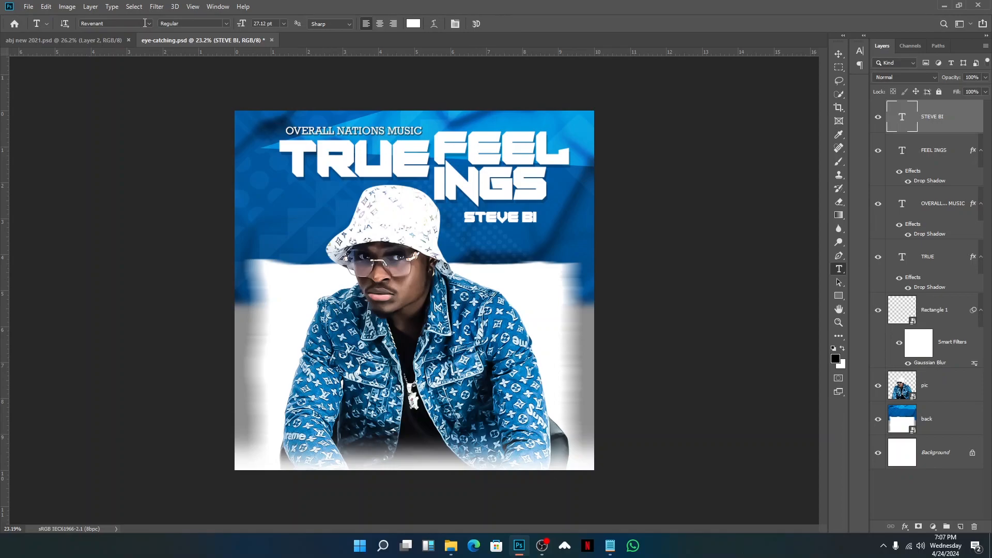
Step: Set the artist's name in Rockwell and enlarge it to about 2 in wide
left_click(148, 24)
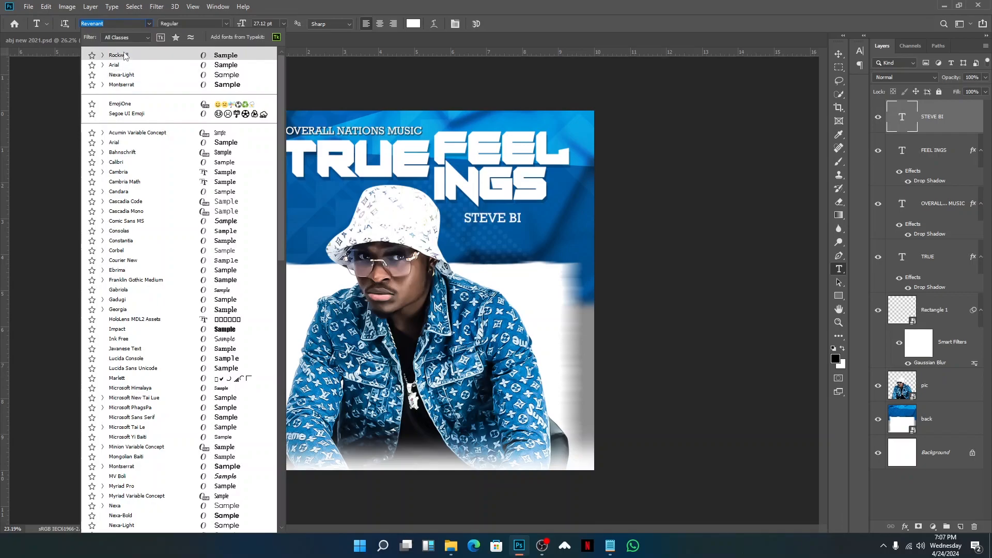
left_click(124, 55)
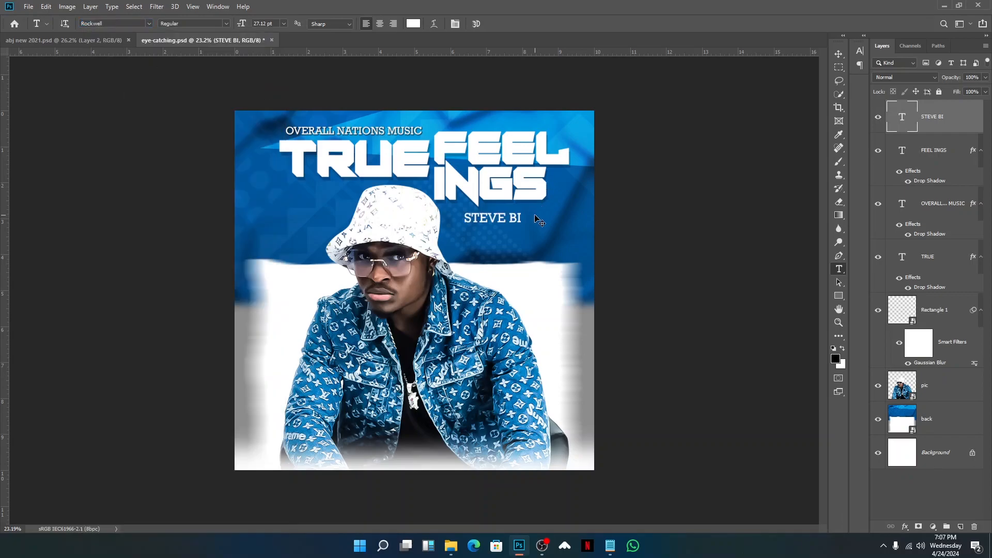
key("ctrl+t")
left_click_drag(535, 231, 547, 234)
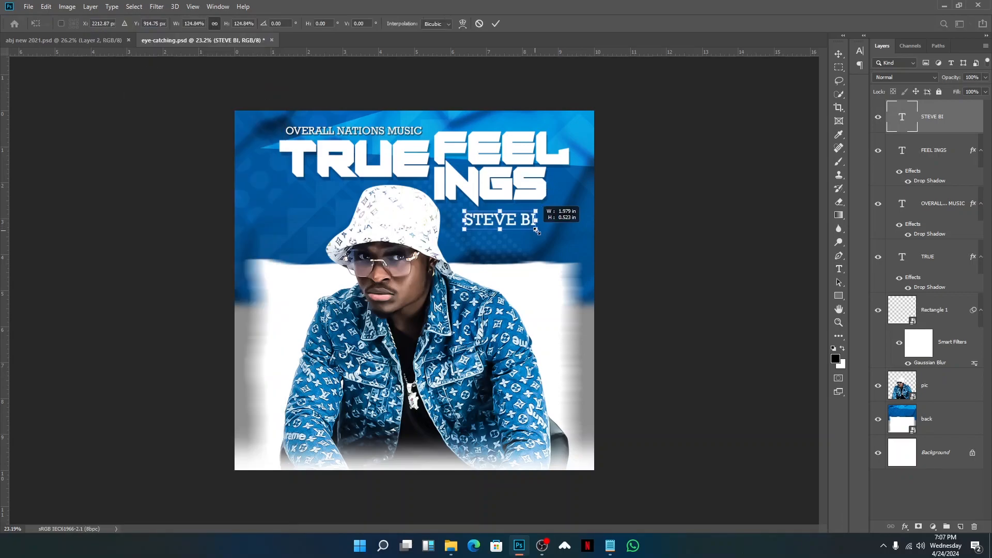
key("Return")
Step: Add a two-line credit with the producer's and mixing engineer's names, starting "Prod. by" and "Mix and Master by", enlarged to about 17 pt below the artist's name
left_click(468, 254)
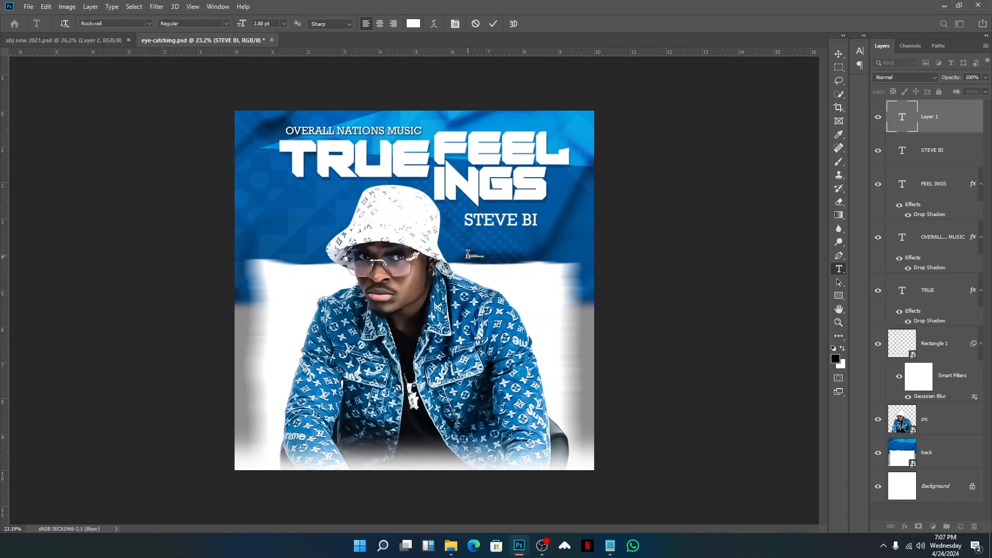
left_click(493, 24)
key("ctrl+t")
left_click_drag(487, 253, 568, 226)
key("Return")
Step: Set the font of the production credit lines to Arial Bold
left_click(122, 24)
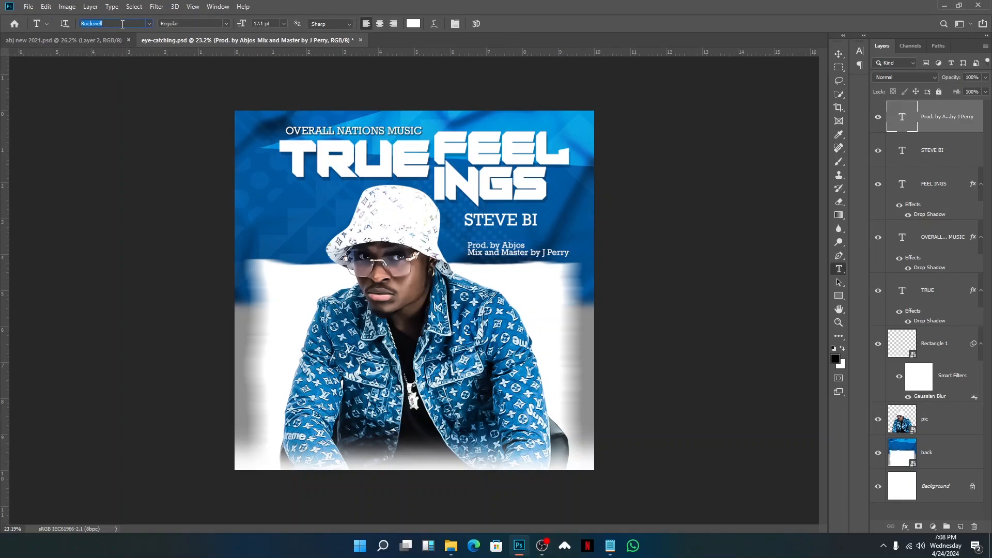
type("ari")
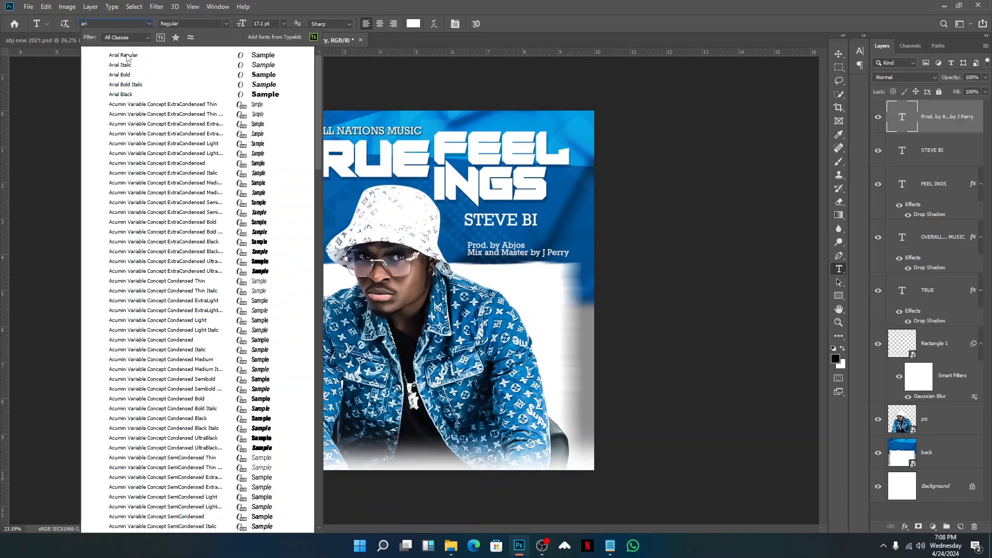
key("Return")
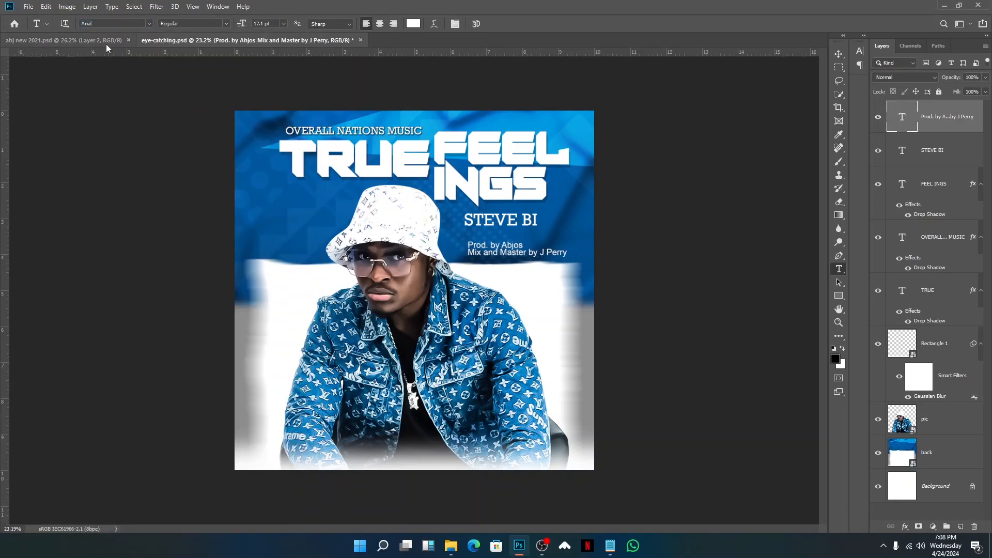
left_click(226, 24)
left_click(217, 51)
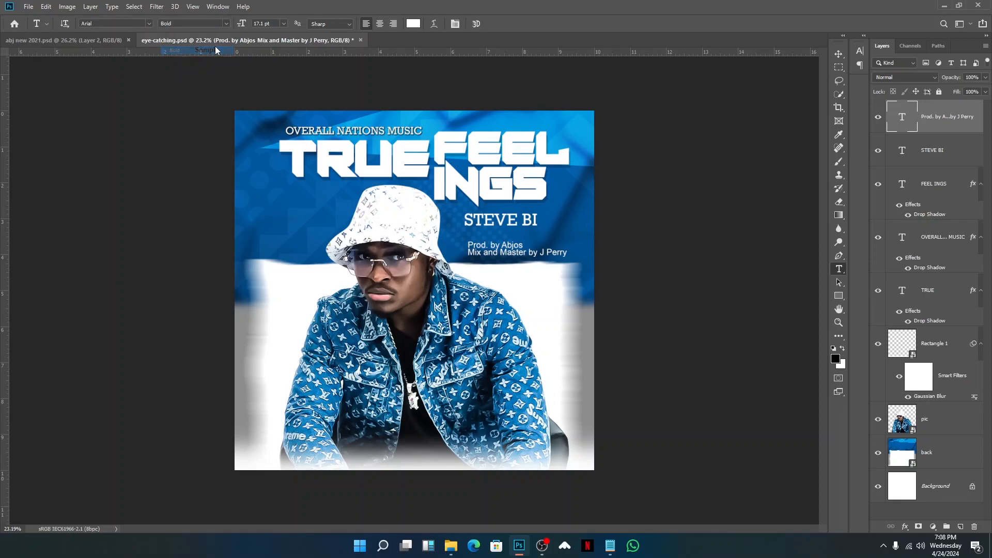
Step: Move the production credit up closer beneath the artist's name and save the document
left_click(839, 53)
left_click_drag(572, 221, 557, 210)
scroll(515, 258, "up", 5)
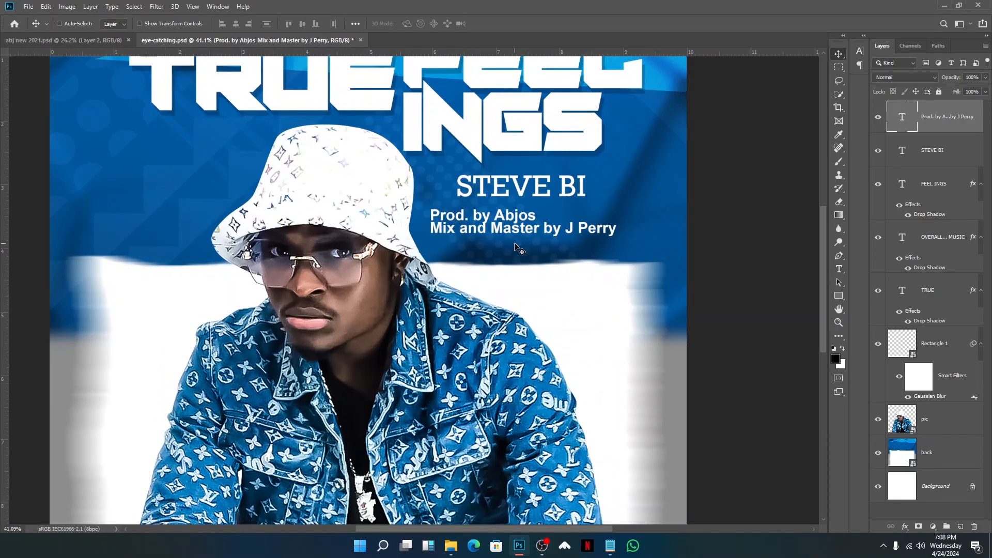
scroll(499, 254, "down", 5)
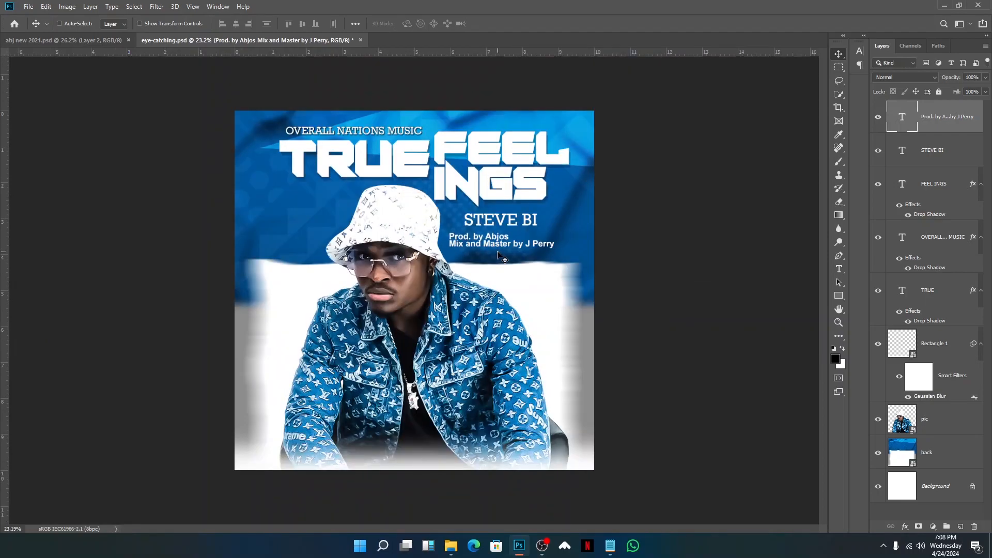
scroll(500, 254, "down", 2)
key("ctrl+s")
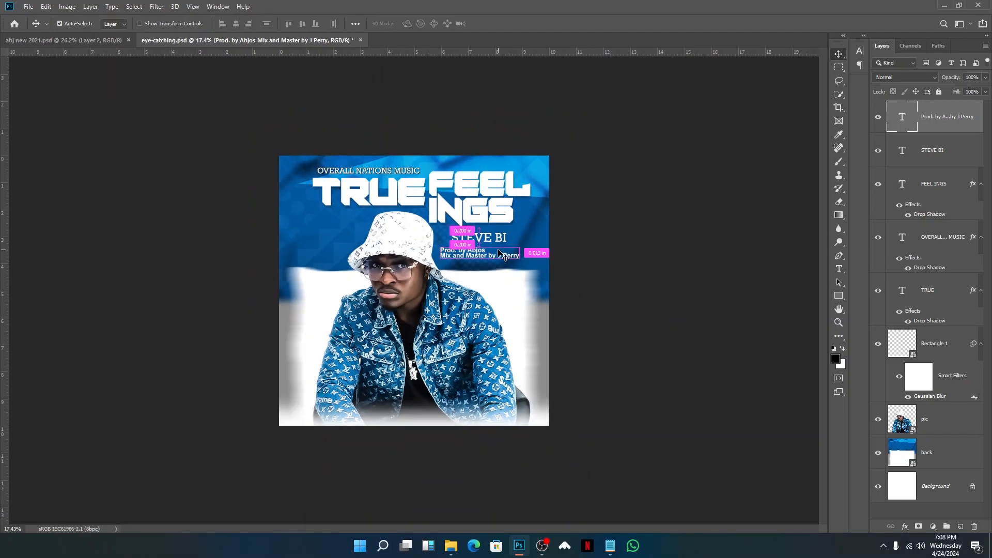
Step: Left-align the artist's name with the production credit and shift both slightly left, beside the hat
left_click(933, 151, "shift")
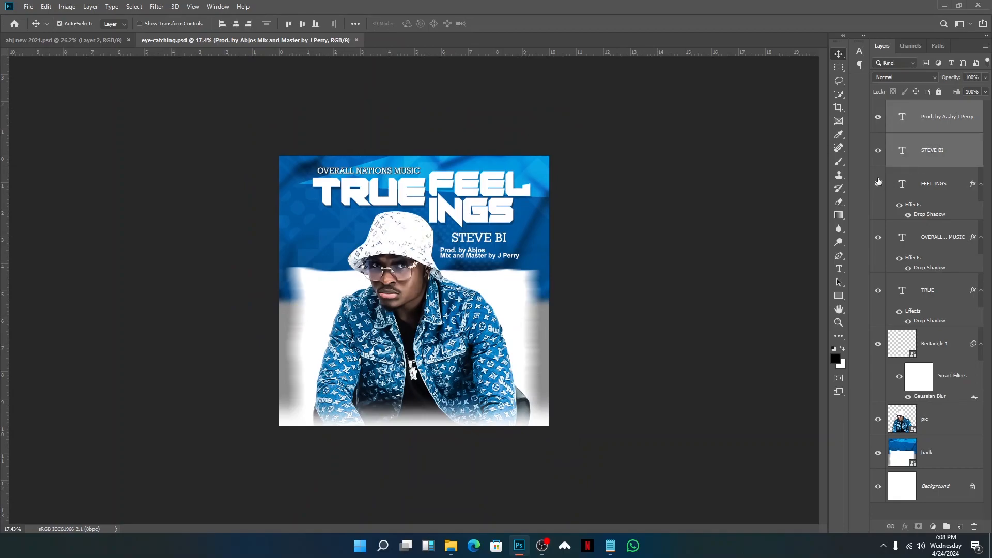
left_click(222, 24)
left_click_drag(479, 241, 474, 240)
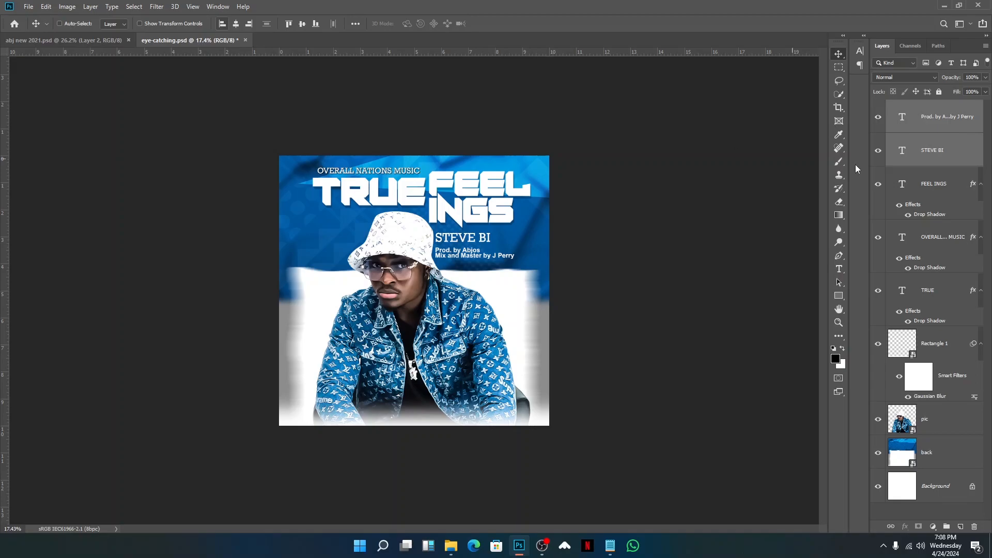
left_click(950, 150)
left_click(950, 118, "shift")
left_click(222, 24)
left_click(222, 24)
left_click(950, 130)
Step: Scale the artist's name and production credit down slightly together, keeping their left edge in place
scroll(445, 264, "up", 4)
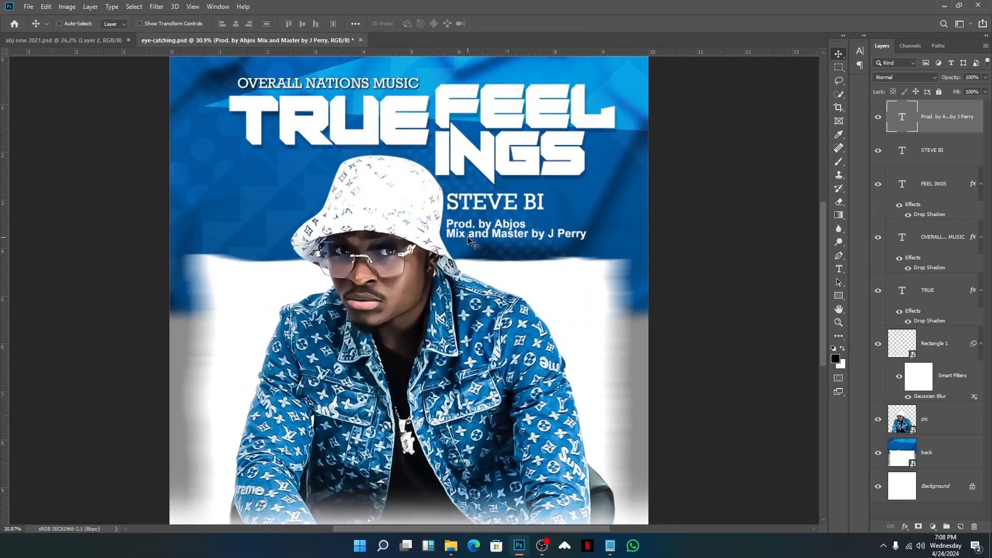
left_click(950, 157, "ctrl")
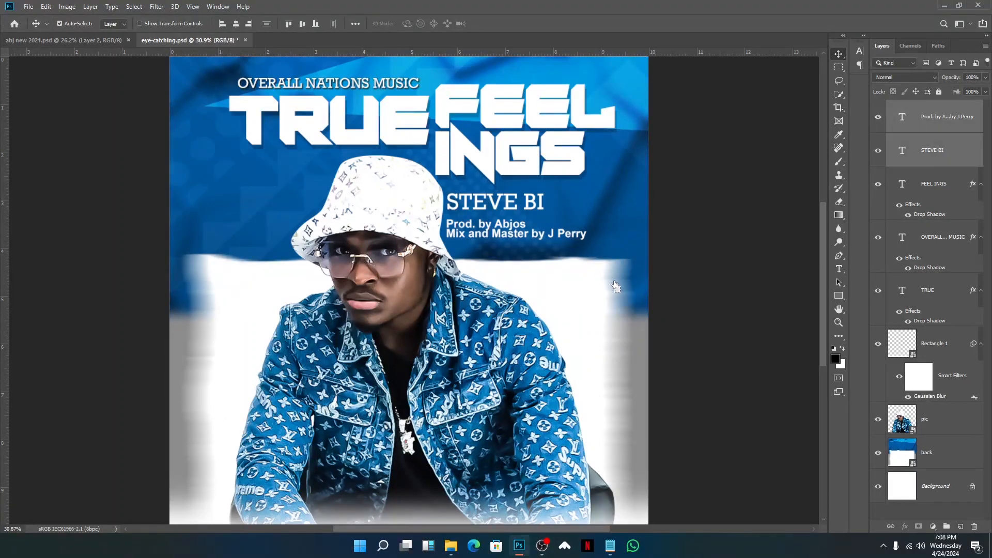
key("ctrl+t")
left_click_drag(585, 238, 569, 234)
key("Return")
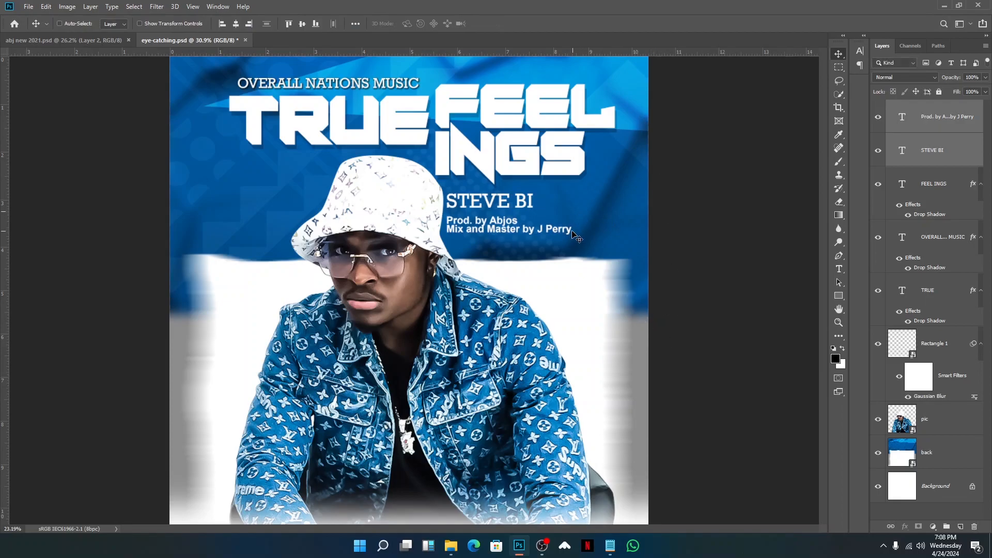
scroll(571, 219, "down", 2)
scroll(558, 221, "down", 1)
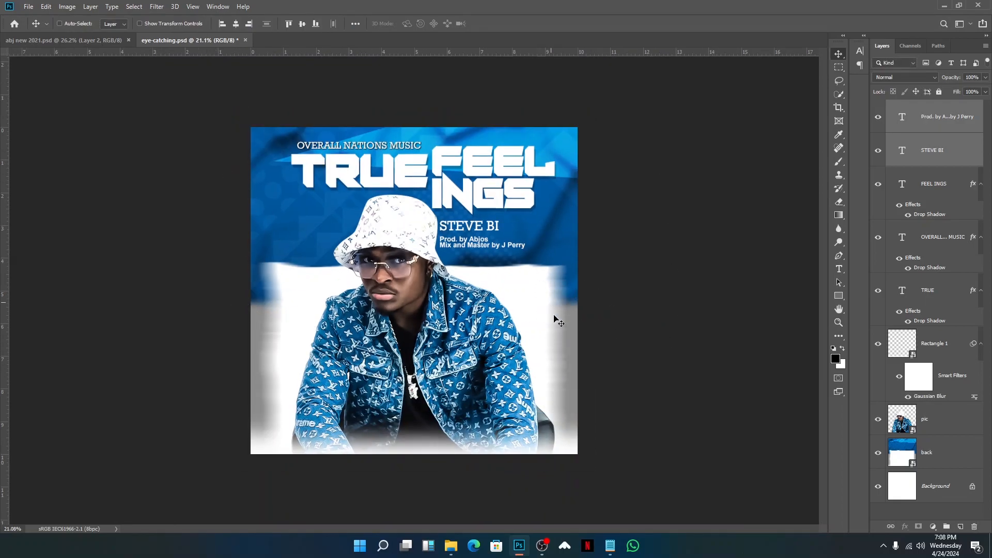
Step: Add a separate "TRUE" text over the portrait and enlarge it across the jacket
key("ctrl")
scroll(391, 319, "up", 1)
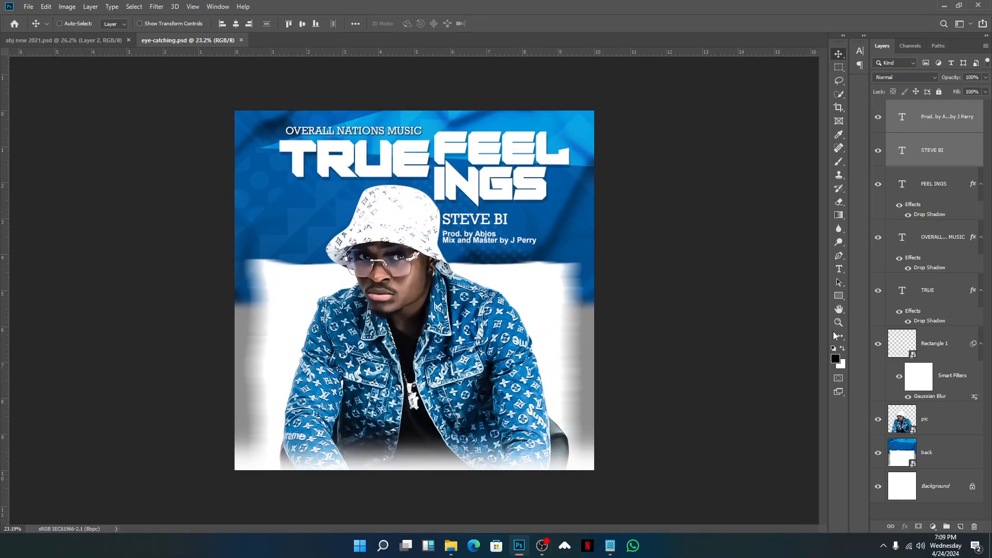
left_click(839, 270)
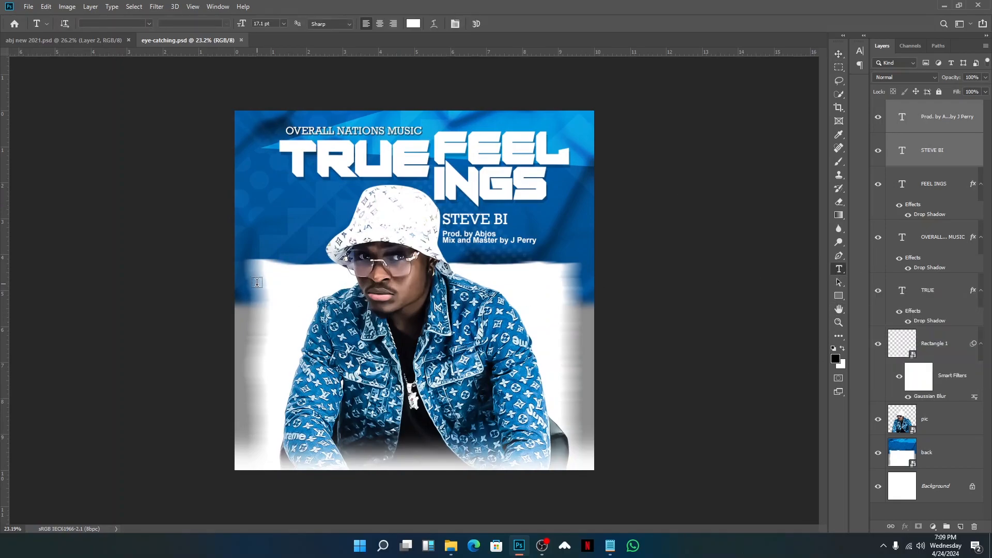
left_click(308, 297)
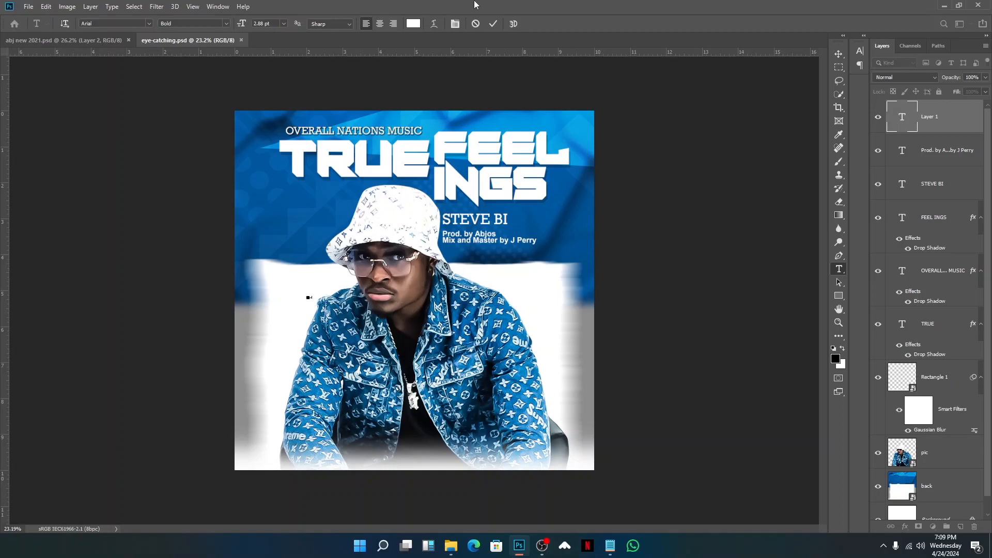
left_click(493, 23)
key("ctrl+t")
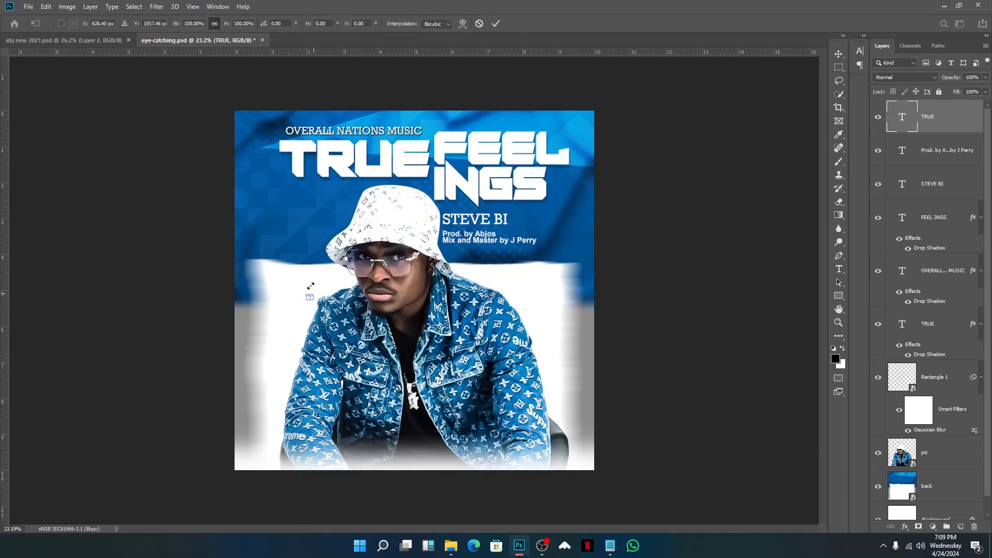
left_click_drag(312, 299, 567, 379)
key("Return")
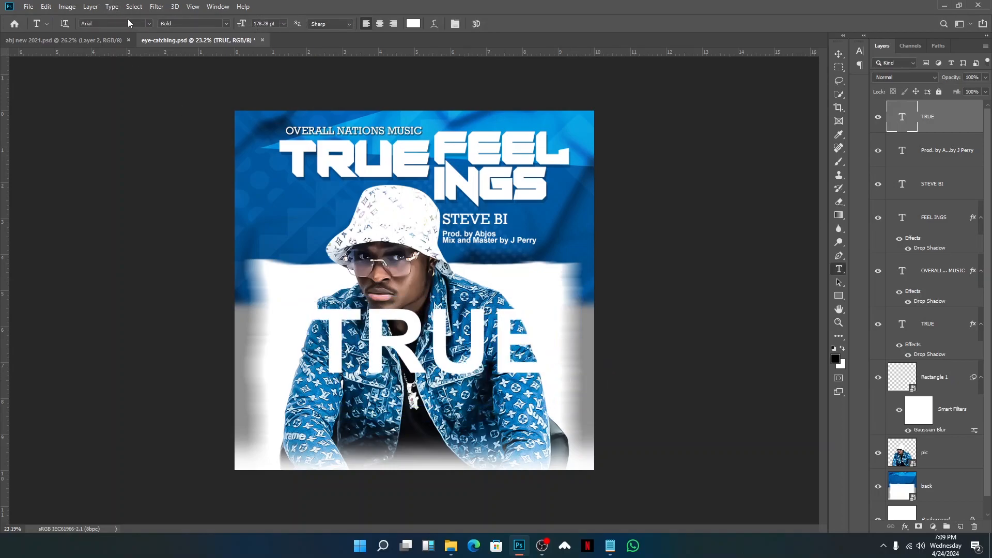
Step: Set the font of the large TRUE text on the jacket to Revenant Regular
left_click(149, 24)
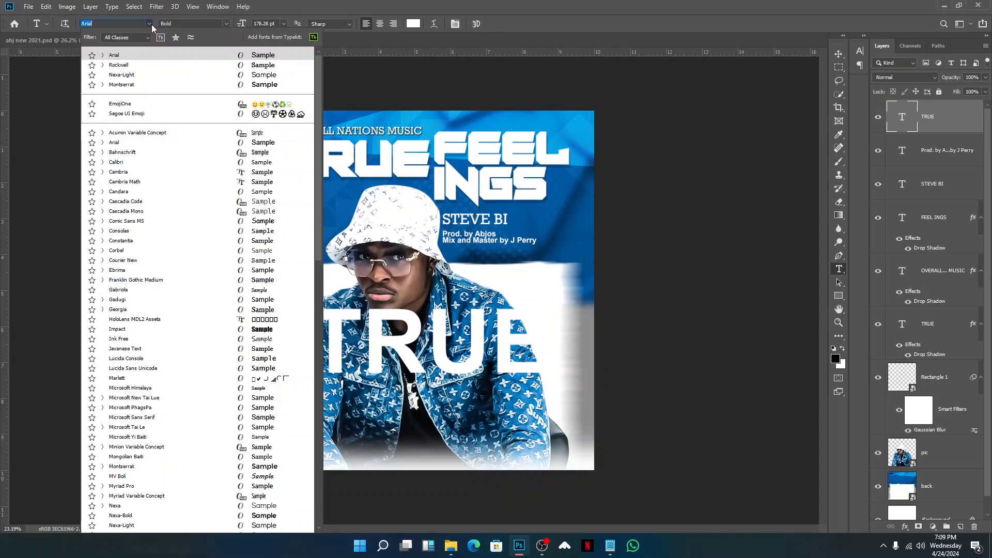
left_click(121, 23)
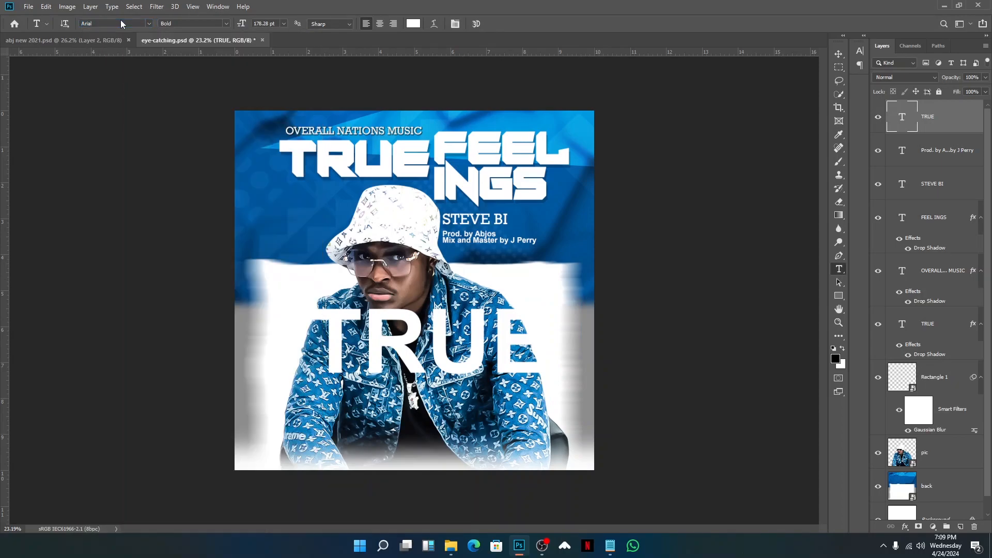
left_click(610, 545)
left_click(609, 545)
left_click(99, 24)
type("REV")
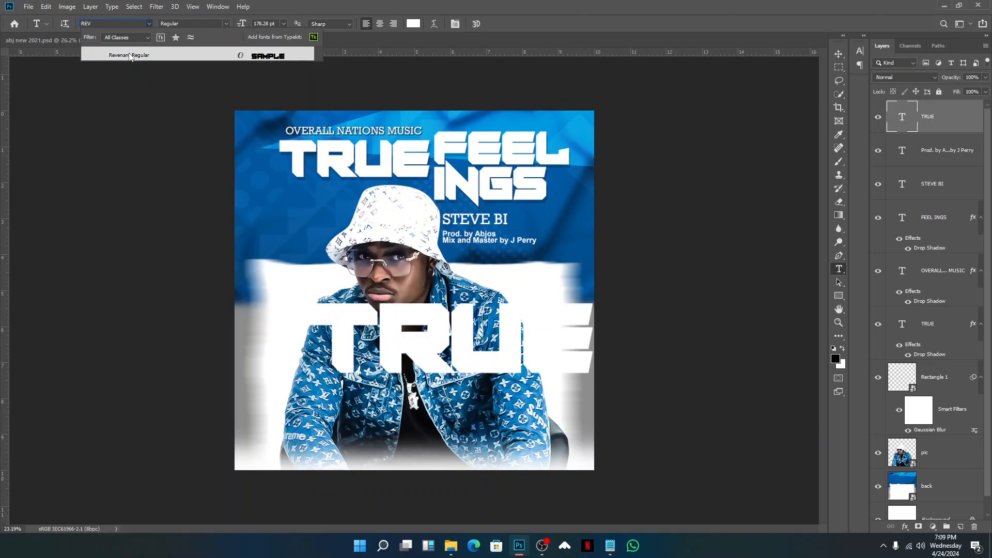
left_click(131, 56)
Step: Shift the large TRUE text left across the jacket and compare the layout with the abj new 2021.psd reference artwork
left_click(414, 24)
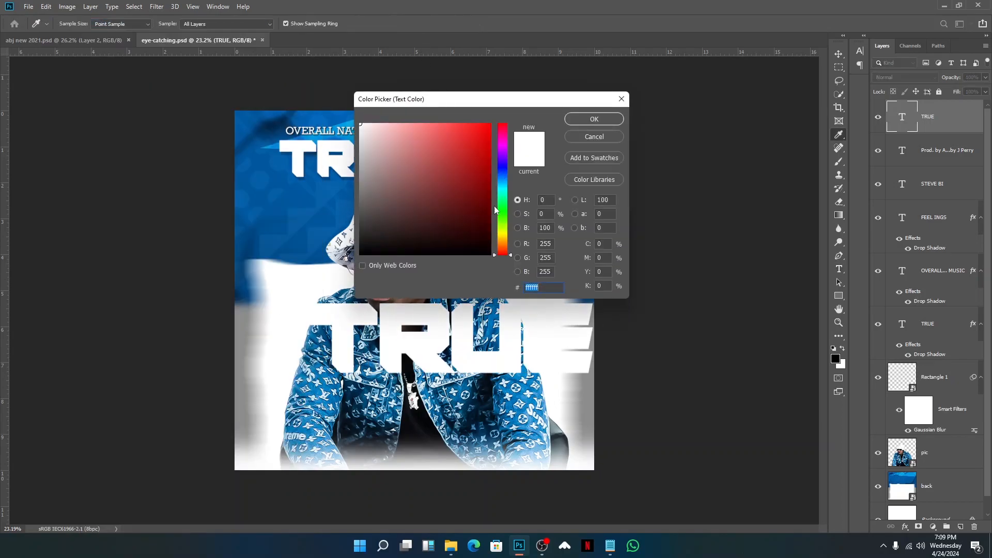
left_click(599, 136)
left_click(839, 54)
left_click_drag(481, 356, 432, 356)
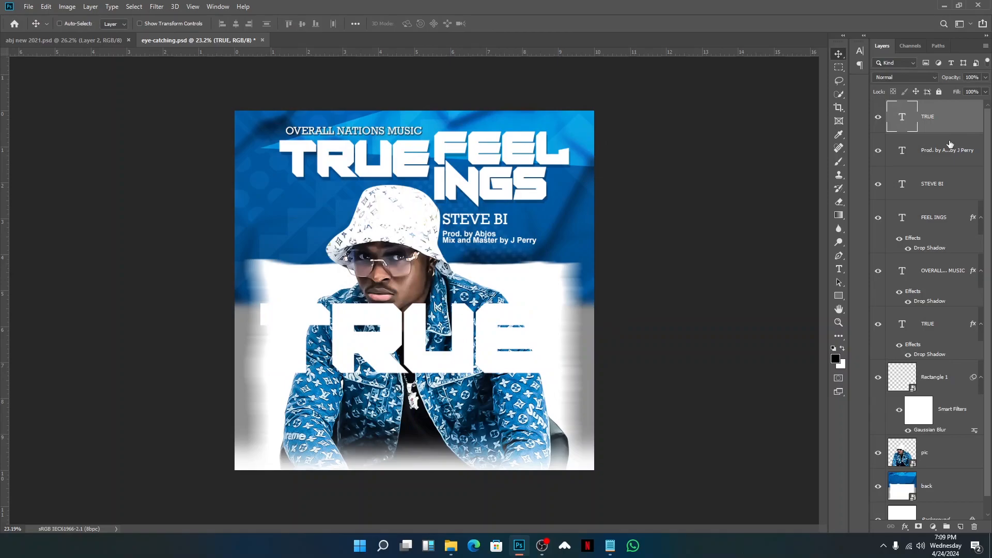
left_click(55, 43)
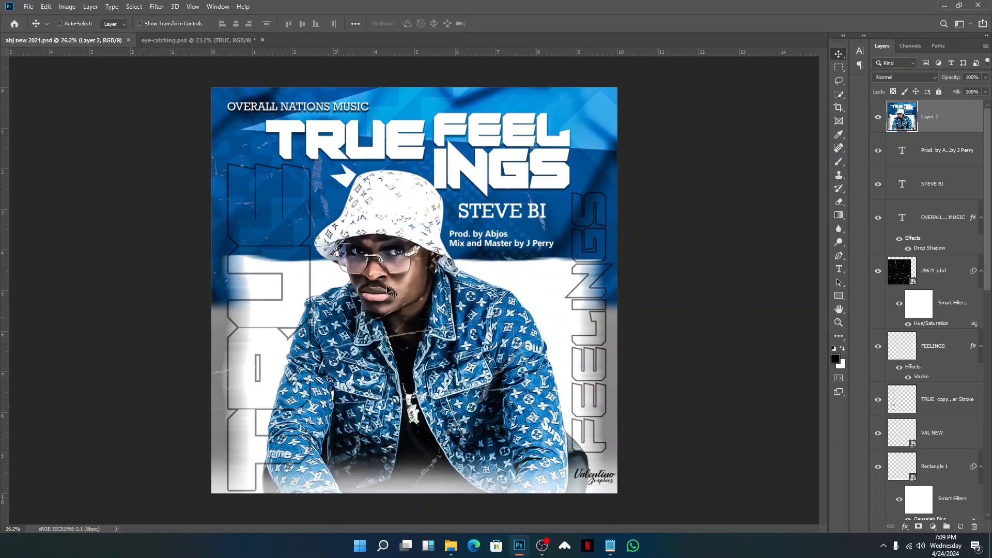
left_click(153, 42)
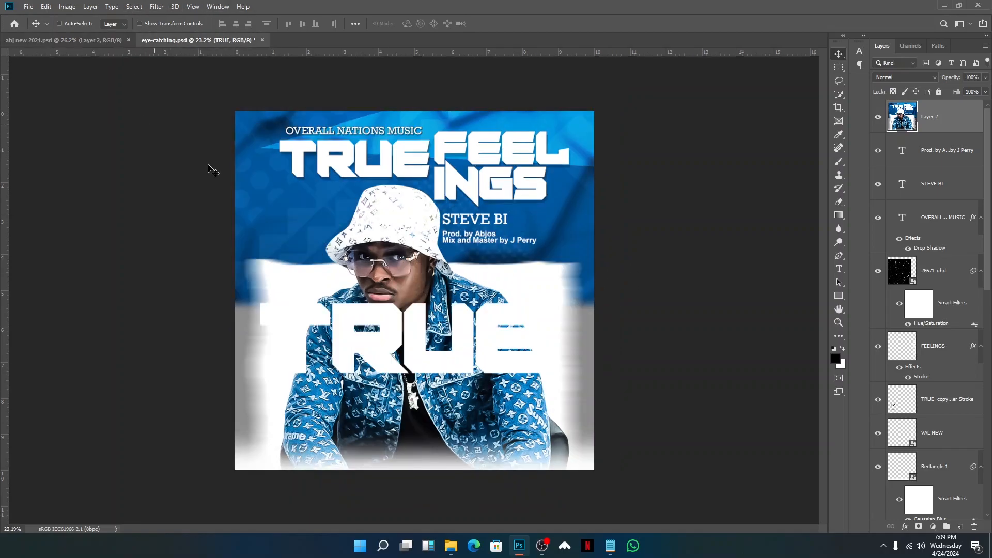
Step: Apply a black 18 px stroke positioned outside the letters of the large TRUE text
double_click(961, 130)
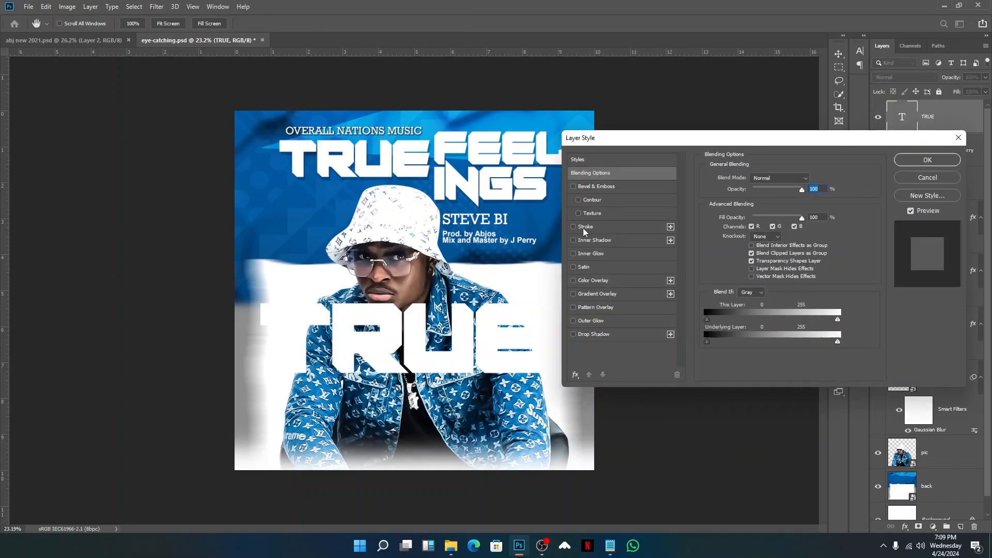
left_click(583, 228)
left_click_drag(745, 179, 751, 177)
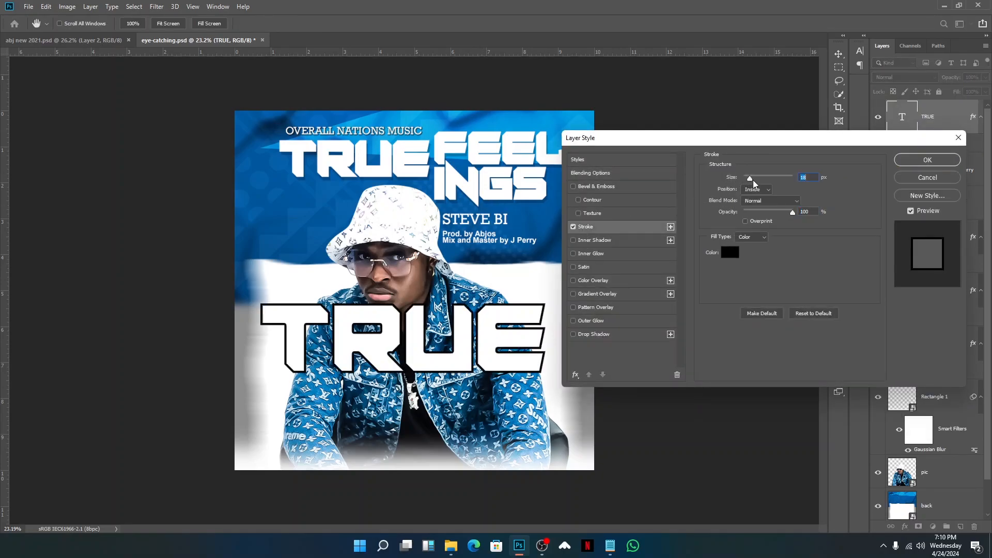
left_click(761, 191)
left_click(753, 199)
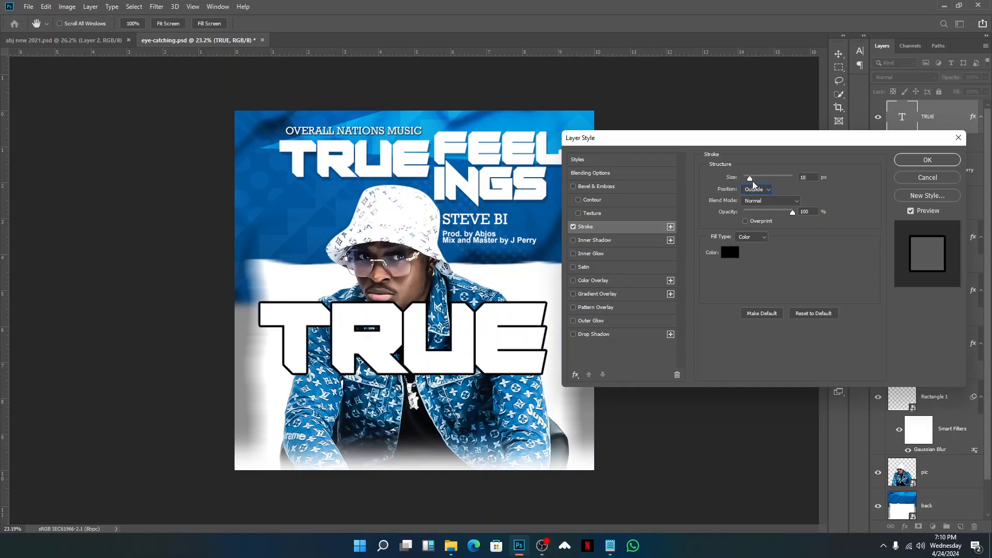
left_click(915, 161)
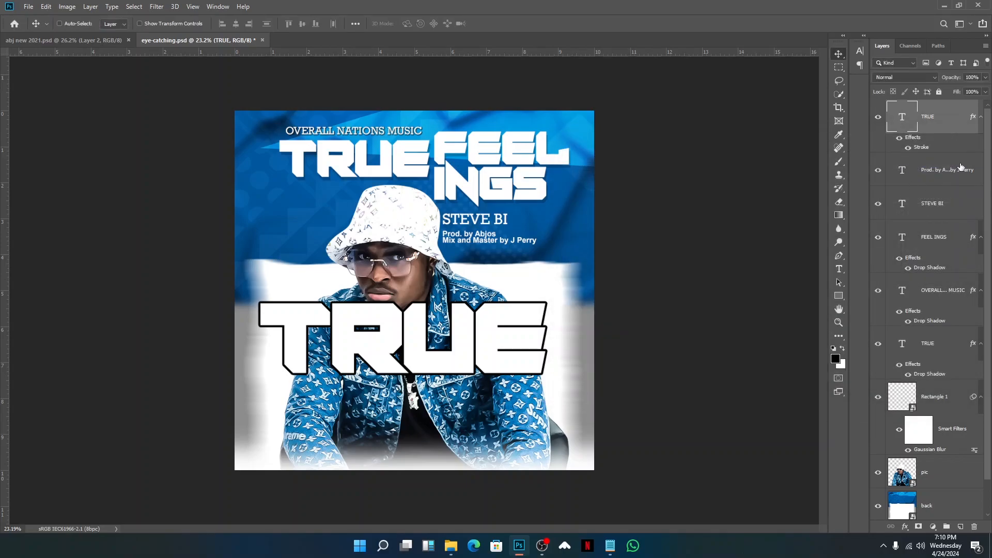
Step: Convert the large TRUE text's stroke into its own layer and cut the letter shapes out of it
right_click(953, 148)
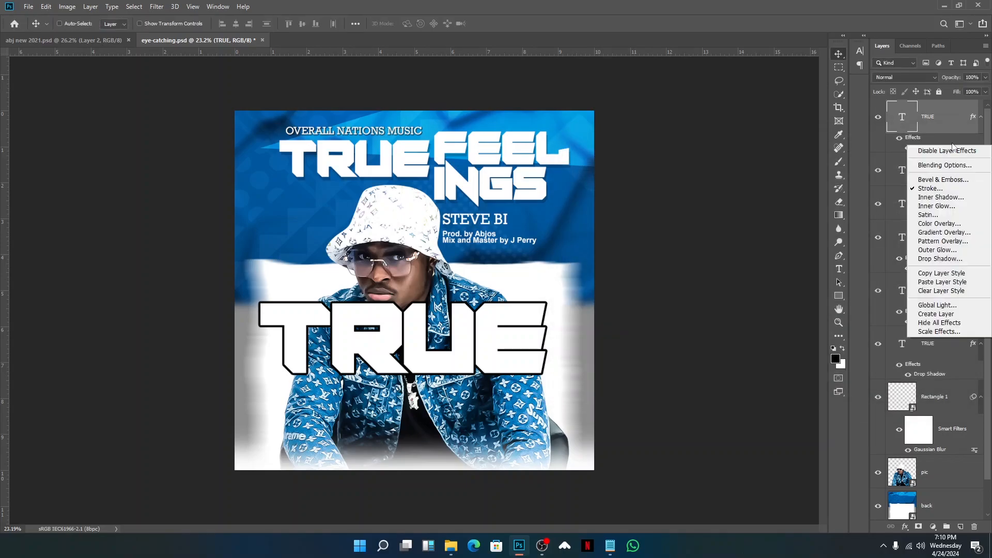
left_click(936, 314)
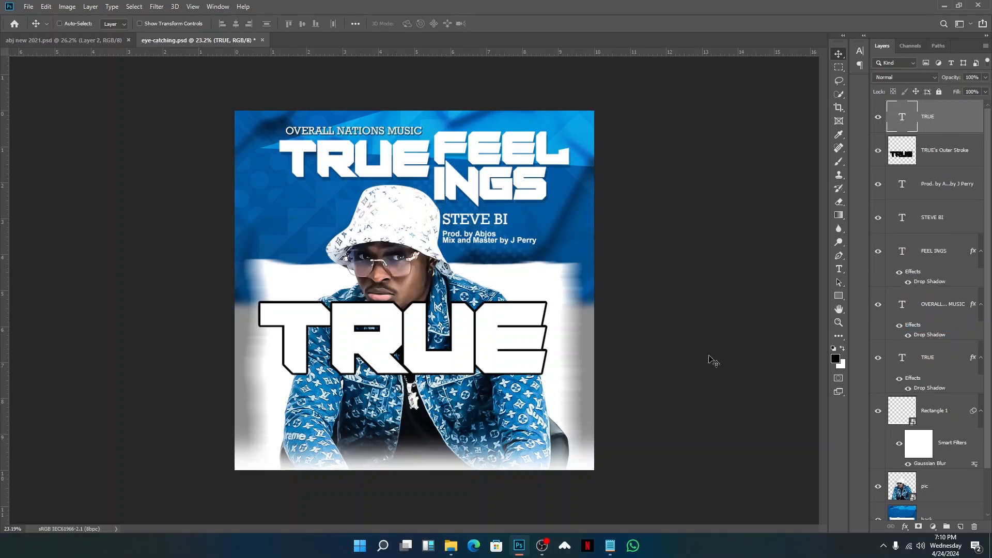
left_click(878, 152)
left_click(877, 152)
left_click(905, 123, "ctrl")
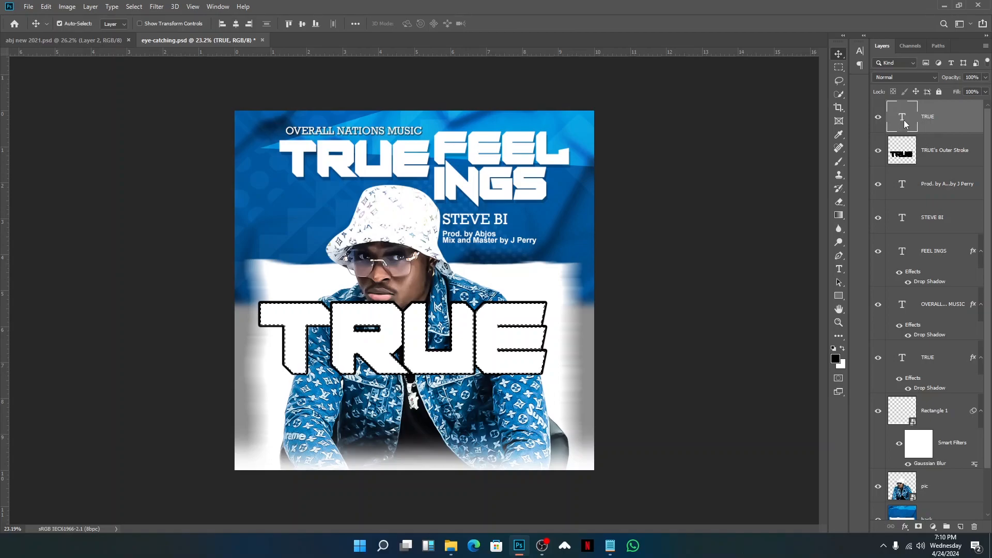
left_click(954, 165)
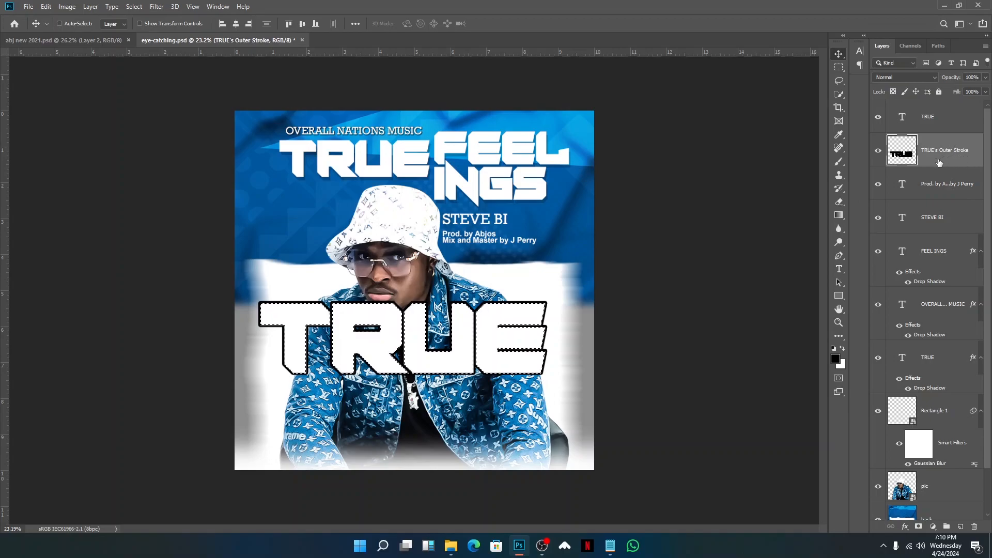
key("Delete")
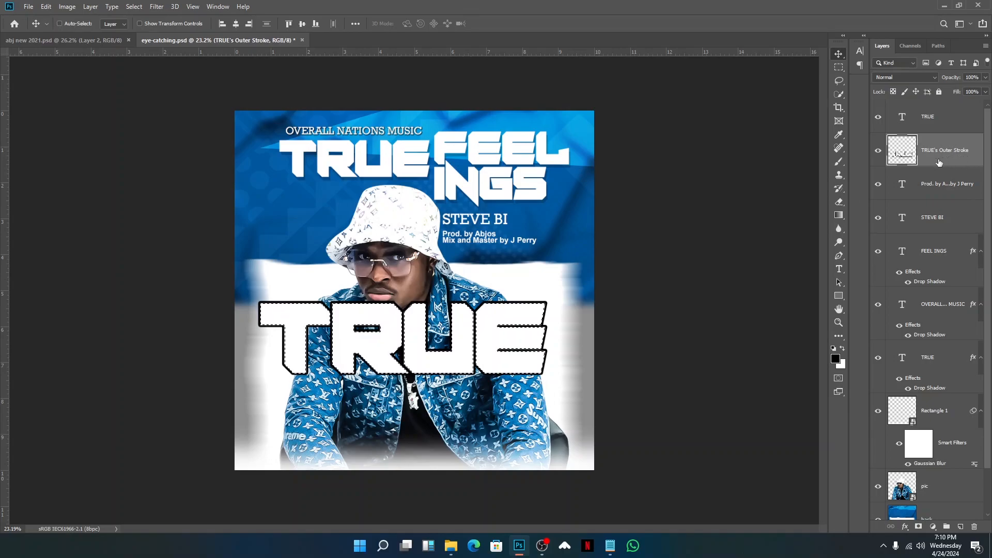
key("ctrl+d")
Step: Delete the large white TRUE text layer and shift the remaining outline slightly down and right
left_click(947, 121)
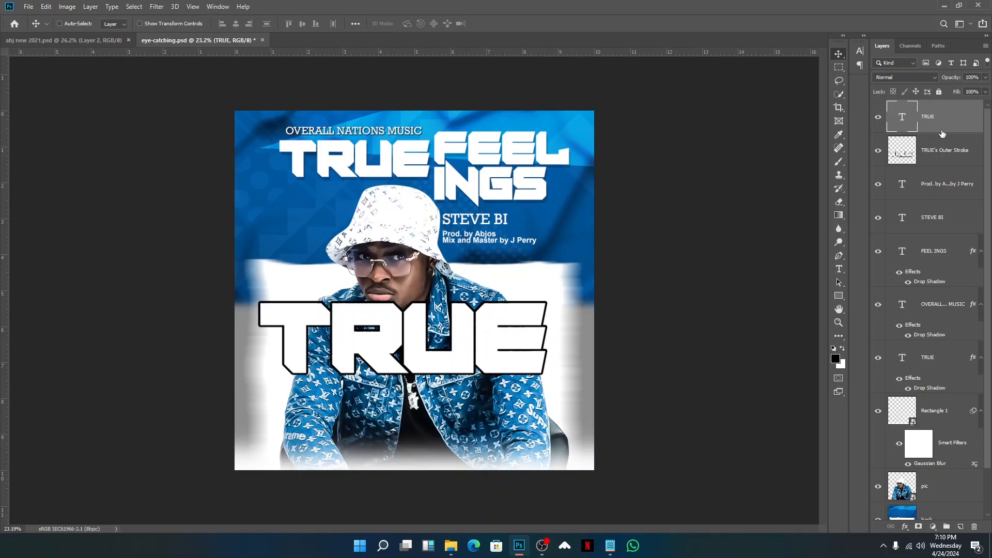
key("Delete")
mouse_move(514, 324)
left_mouse_down()
mouse_move(540, 268)
mouse_move(529, 330)
mouse_move(504, 345)
mouse_move(526, 334)
left_mouse_up()
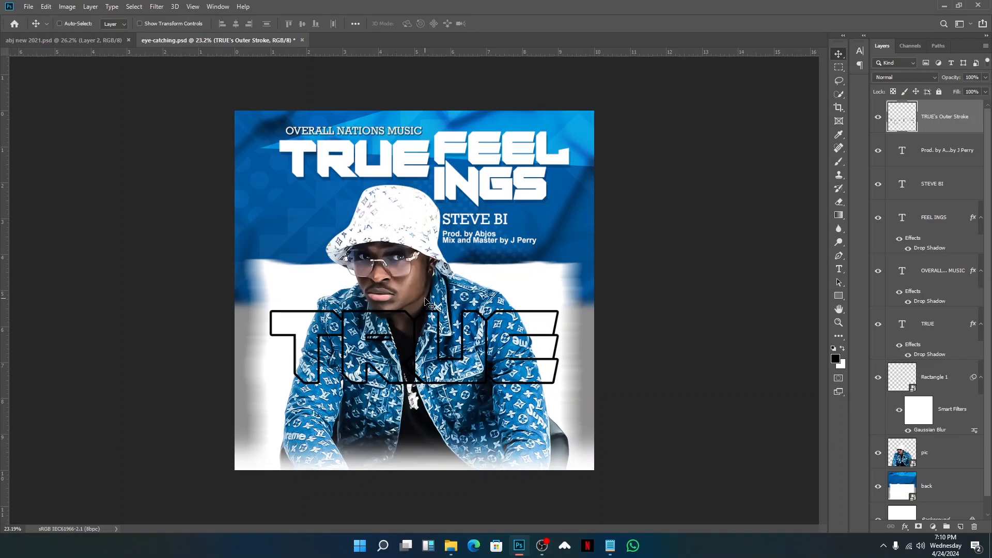
Step: Rotate the TRUE outline by -90 degrees so that it reads upward
key("ctrl")
key("ctrl+t")
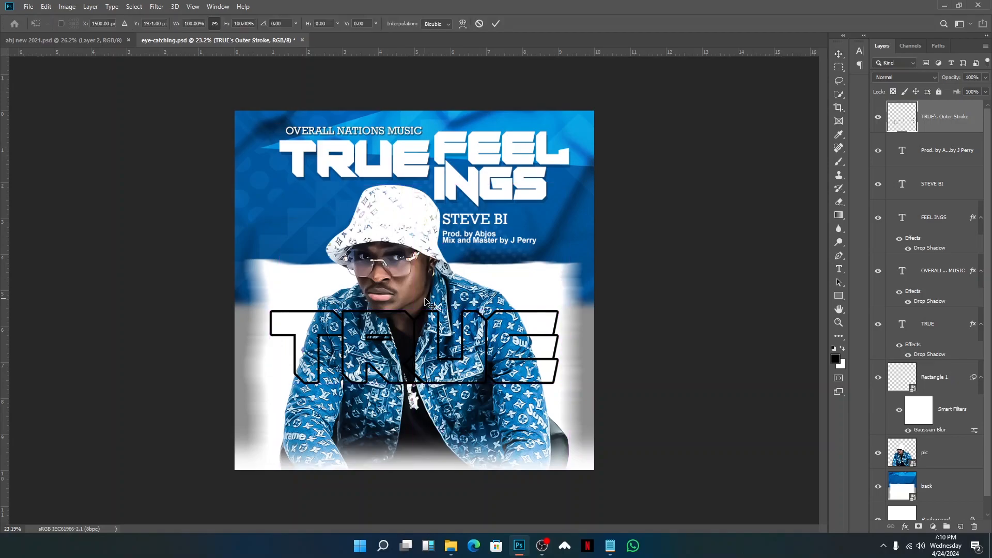
left_click(285, 22)
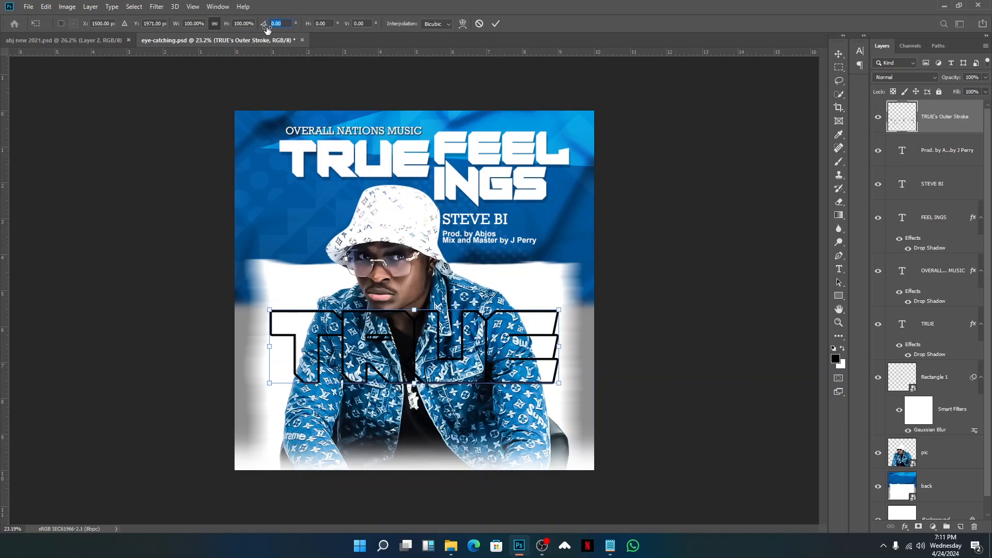
type("9")
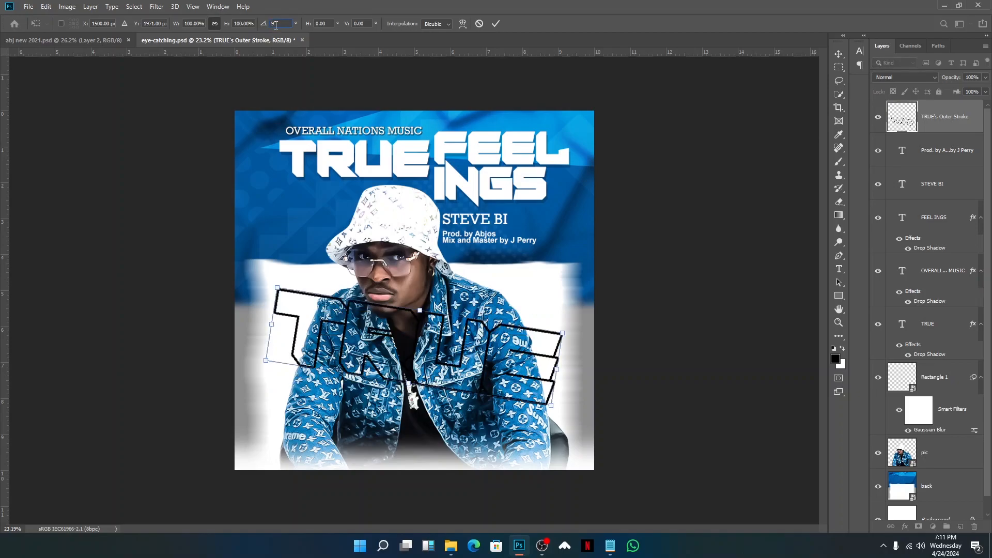
type("-90")
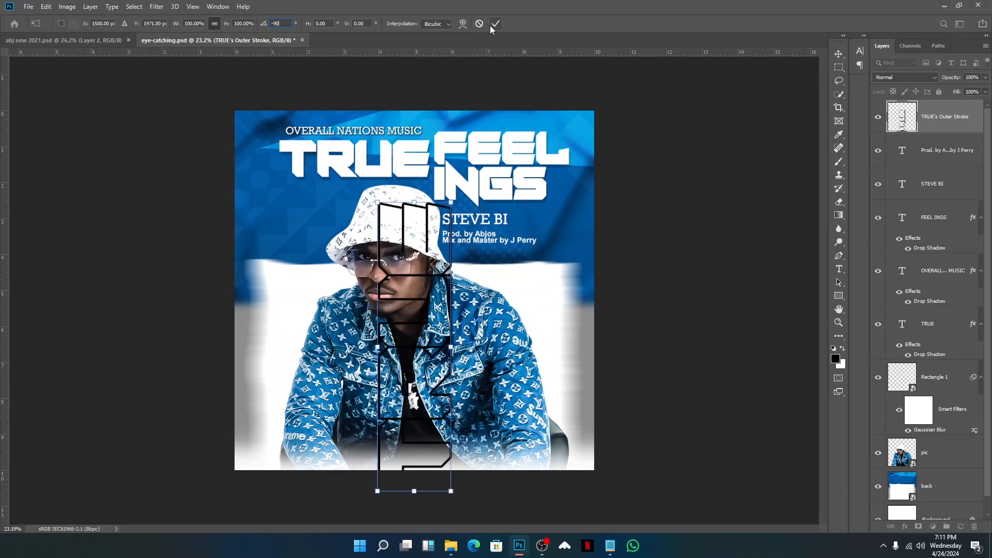
Step: Scale down the vertical TRUE outline and fit it along the cover's left edge beside the portrait
left_click_drag(415, 492, 414, 442)
left_click_drag(408, 313, 287, 312)
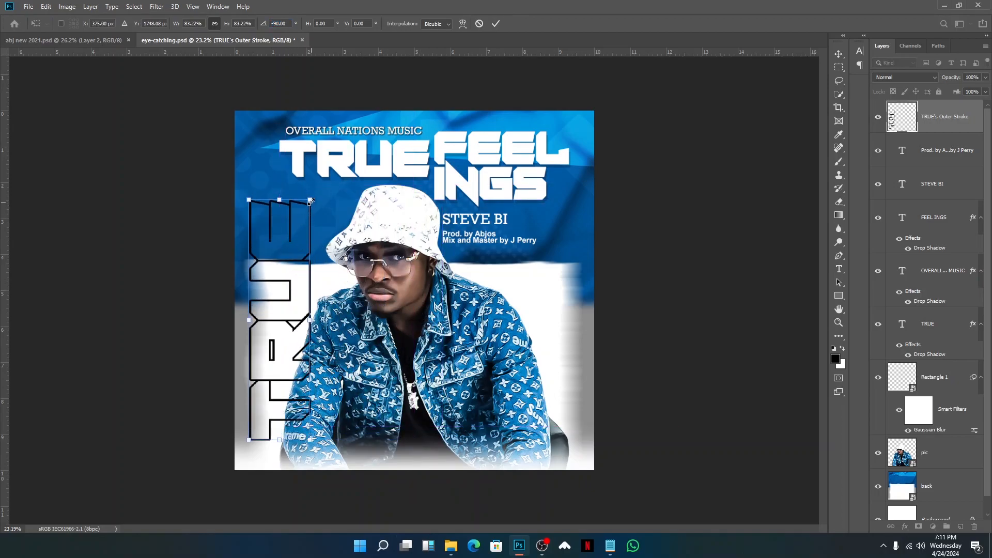
left_click_drag(311, 201, 314, 182)
left_click_drag(306, 227, 304, 245)
left_click_drag(311, 199, 319, 199)
key("Return")
Step: Lower the TRUE outline's opacity to 53% and save the document
left_click(984, 78)
mouse_move(963, 91)
left_mouse_down()
mouse_move(954, 91)
mouse_move(962, 91)
left_mouse_up()
key("ctrl+s")
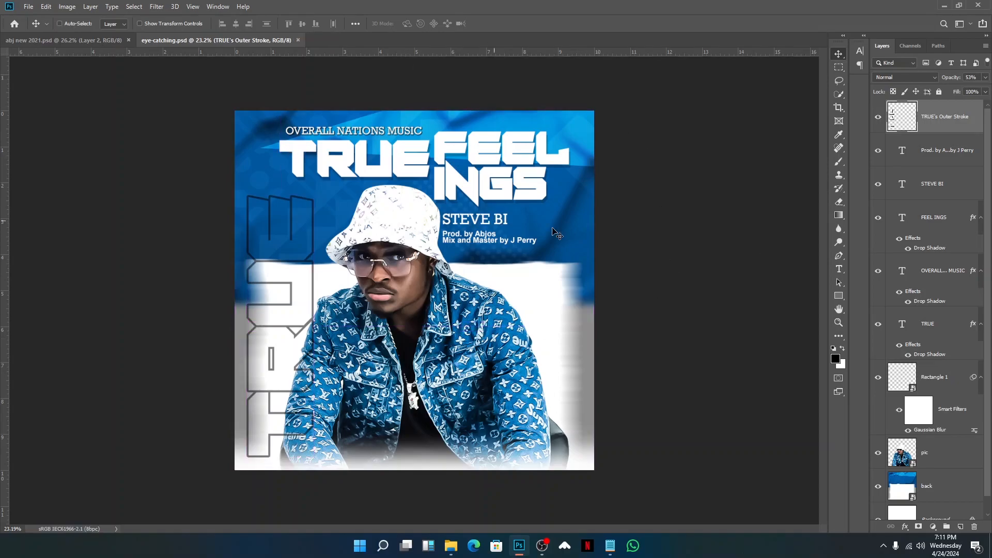
Step: Add a "FEELINGS" text in Revenant, enlarge it and position it across the middle of the jacket
left_click(839, 269)
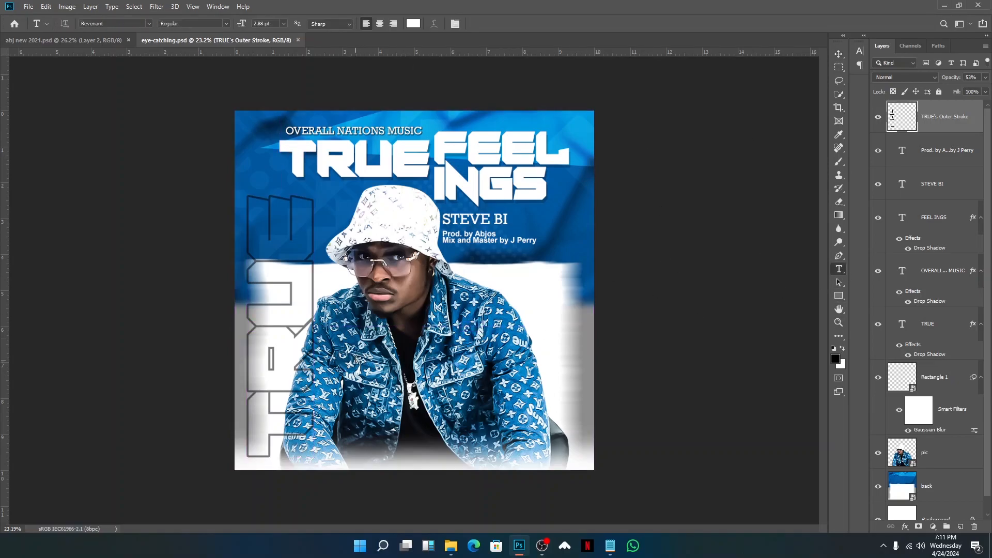
left_click(356, 358)
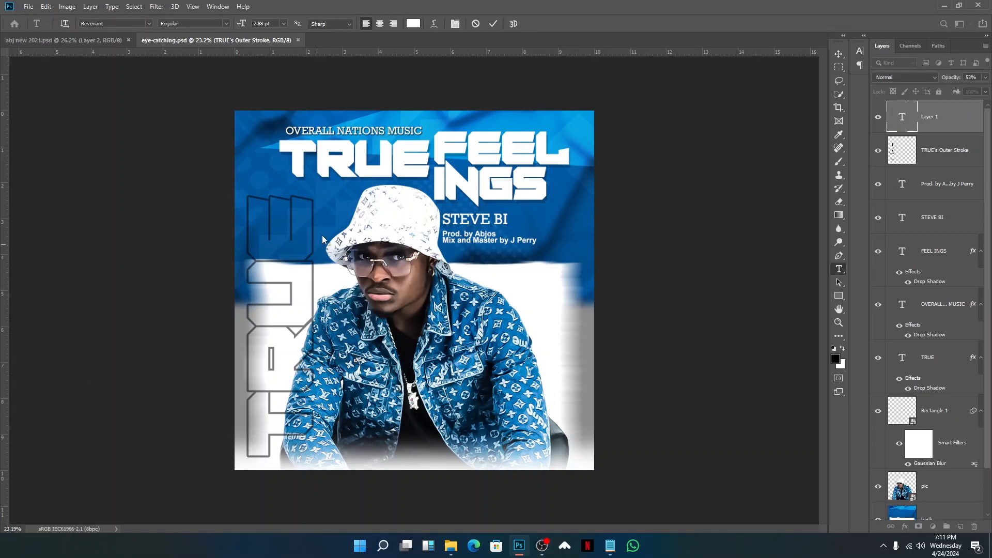
left_click(493, 24)
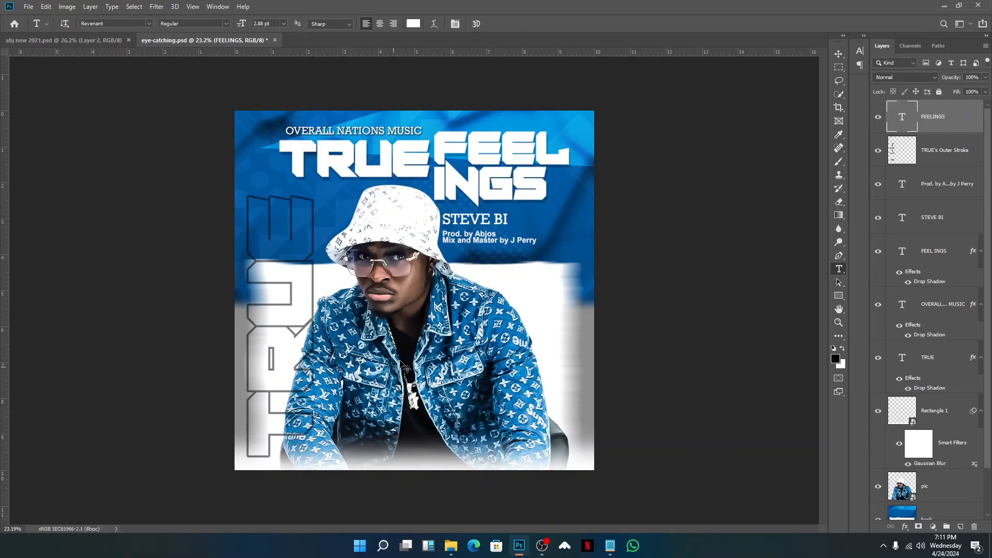
key("ctrl+t")
left_click_drag(369, 359, 602, 261)
key("Return")
left_click_drag(517, 335, 485, 340)
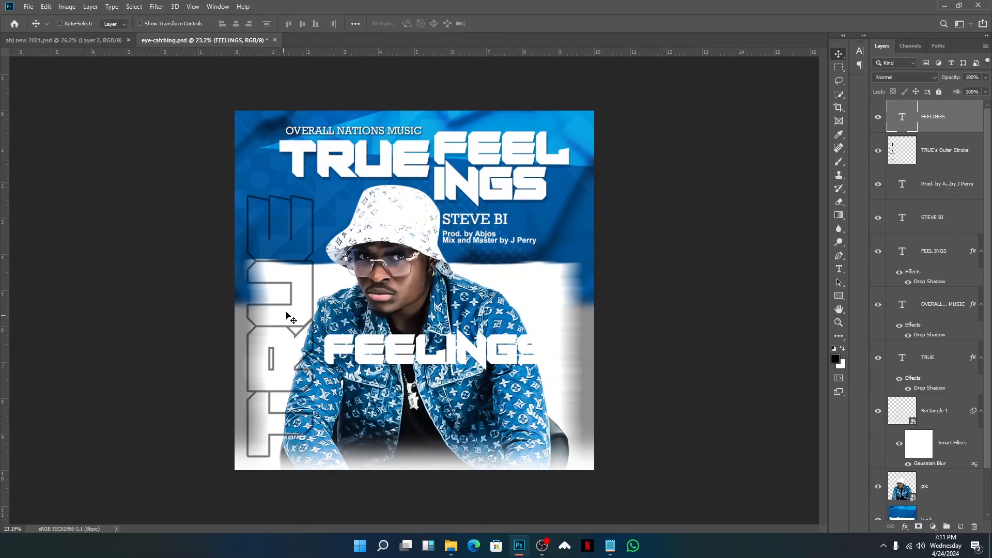
Step: Give the FEELINGS text an 18 px black outside stroke and split that stroke off into its own layer
double_click(972, 122)
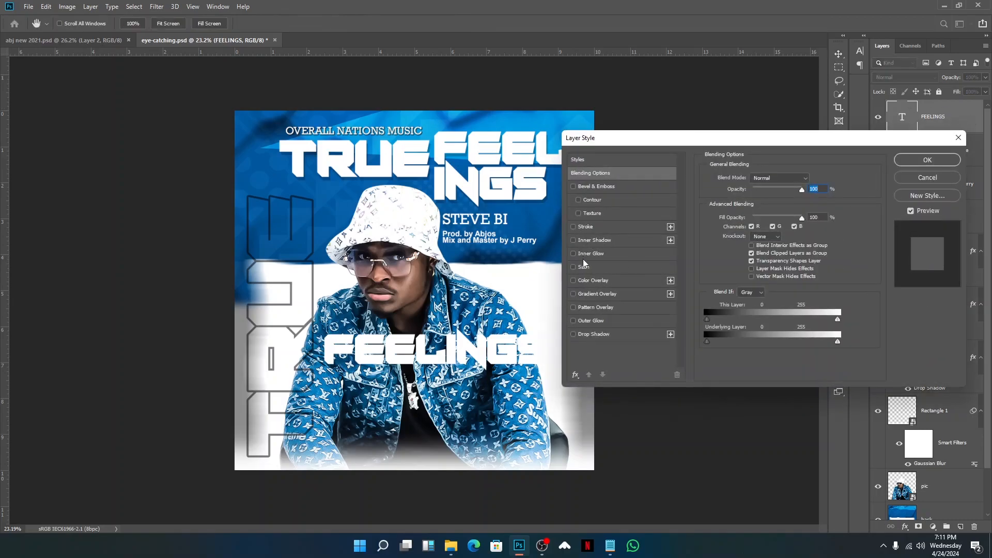
left_click(581, 229)
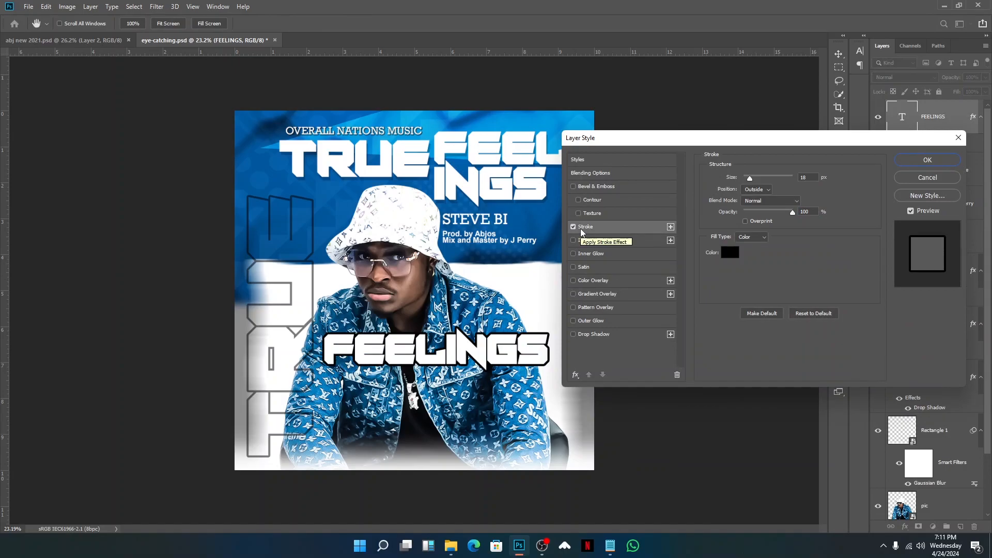
left_click(949, 165)
right_click(943, 143)
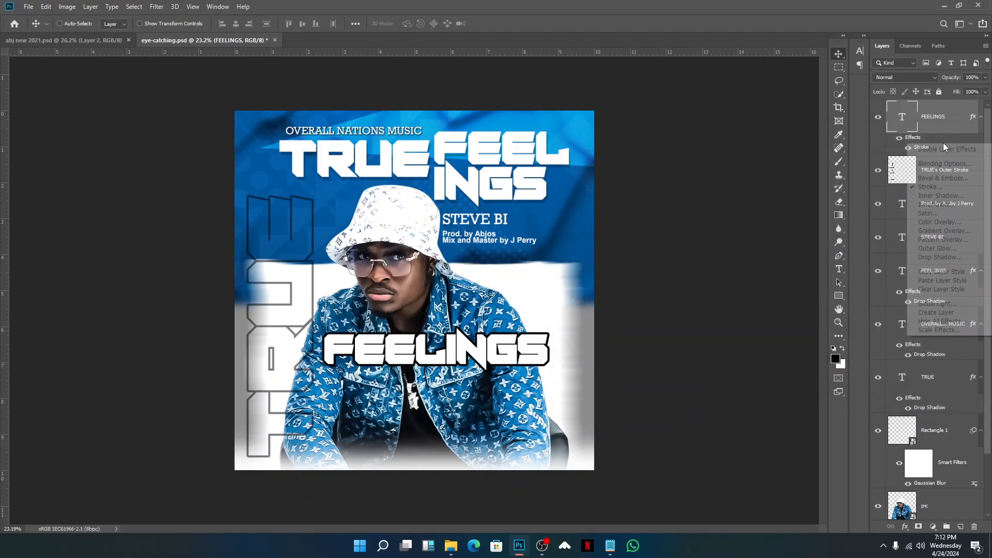
left_click(934, 313)
Step: Cut the letter shapes out of the FEELINGS stroke layer and delete the FEELINGS text layer, leaving only the outline
left_click_drag(934, 125, 905, 122)
left_click(905, 122, "ctrl")
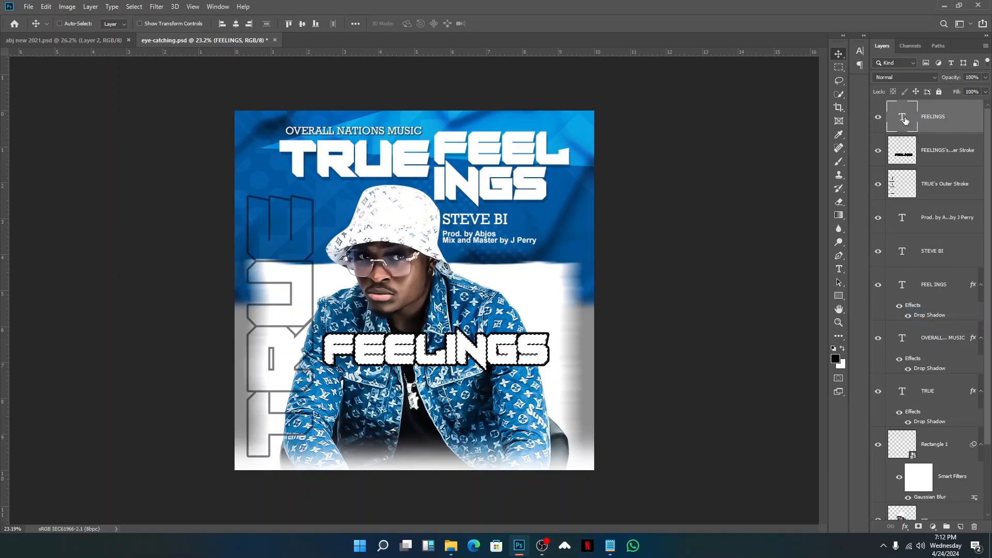
left_click(919, 161)
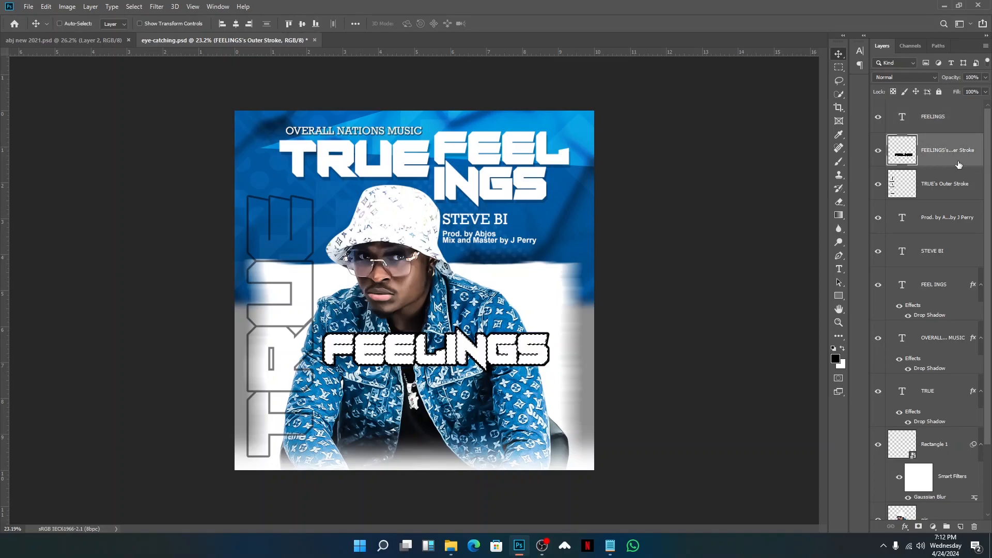
key("ctrl+d")
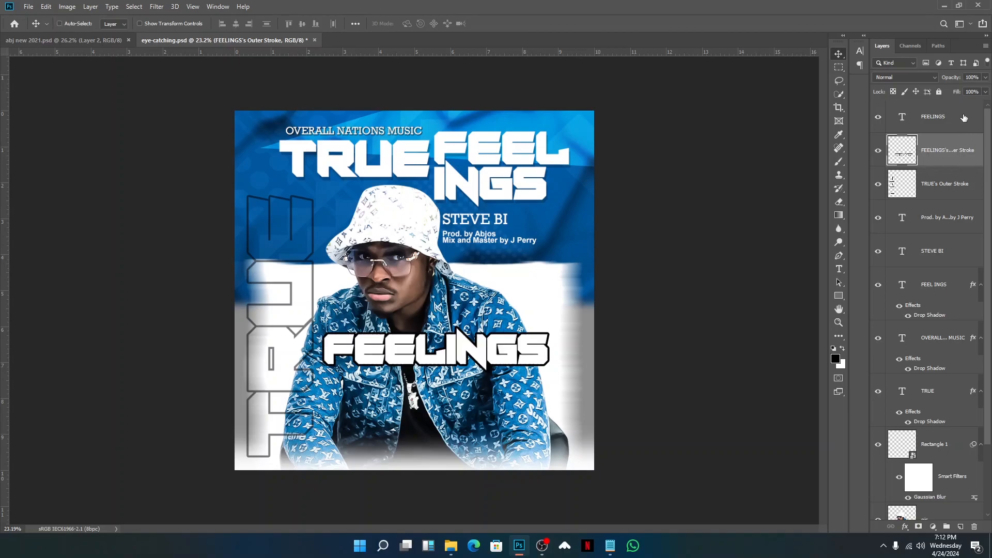
left_click(963, 118)
key("Delete")
Step: Move the FEELINGS outline up and rotate it by -90 degrees so that it reads upward
mouse_move(541, 361)
left_mouse_down()
mouse_move(483, 183)
mouse_move(545, 227)
mouse_move(549, 305)
left_mouse_up()
key("ctrl+t")
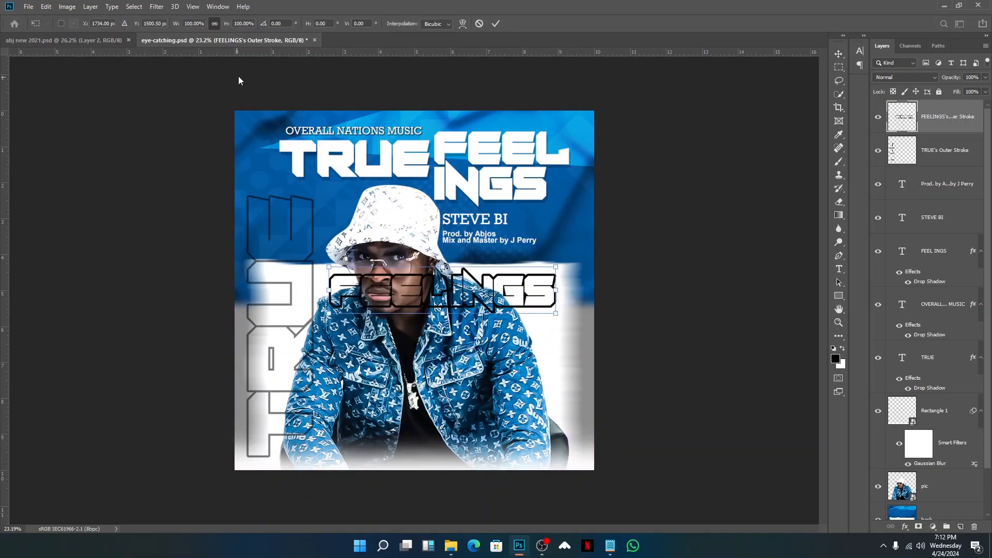
type("-9")
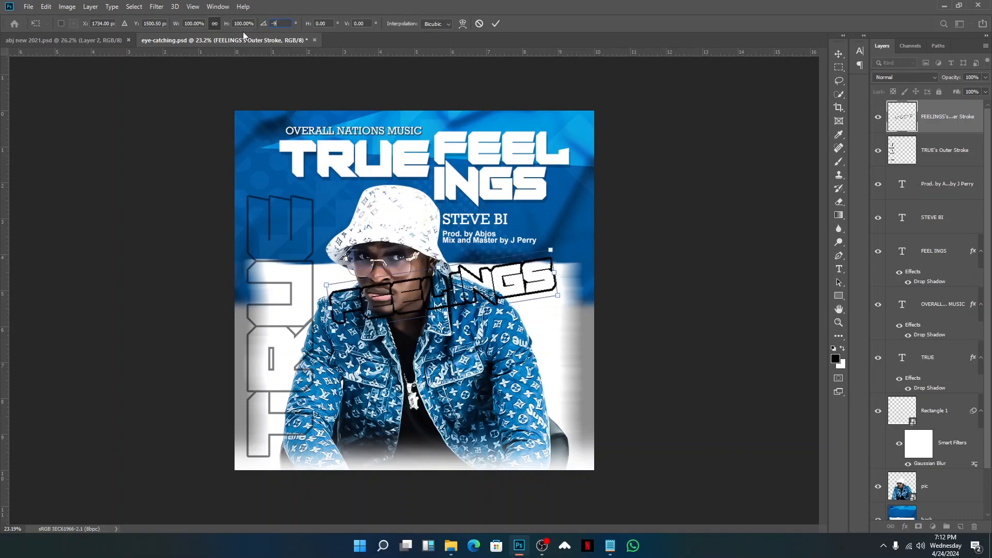
type("0")
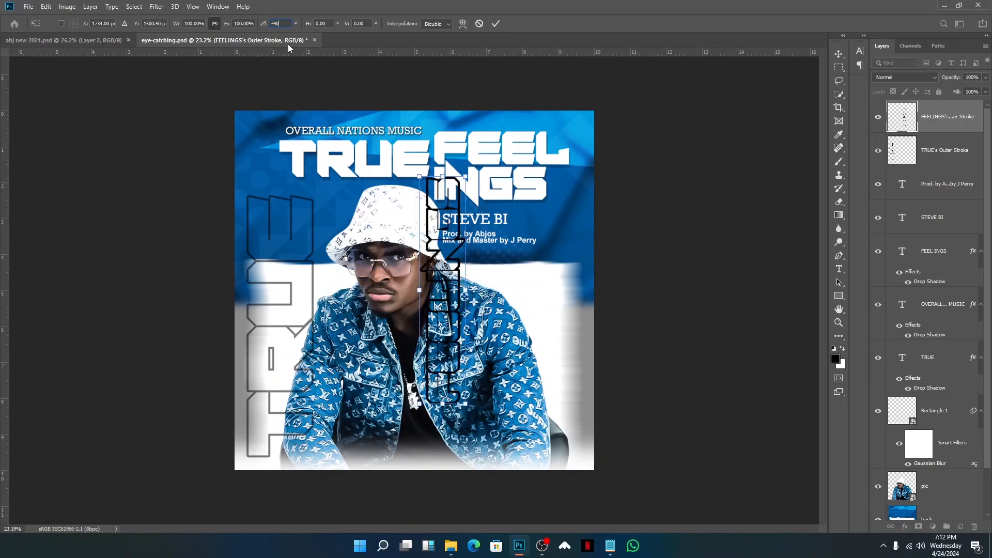
left_click(495, 23)
Step: Place the vertical FEELINGS outline along the cover's right edge beside the portrait and stretch it slightly upward
left_click_drag(484, 200, 599, 257)
key("ctrl+t")
left_click_drag(559, 224, 559, 209)
key("Return")
Step: Lower the FEELINGS outline's opacity to 52% and save the document
left_click(985, 77)
left_click_drag(987, 91, 966, 92)
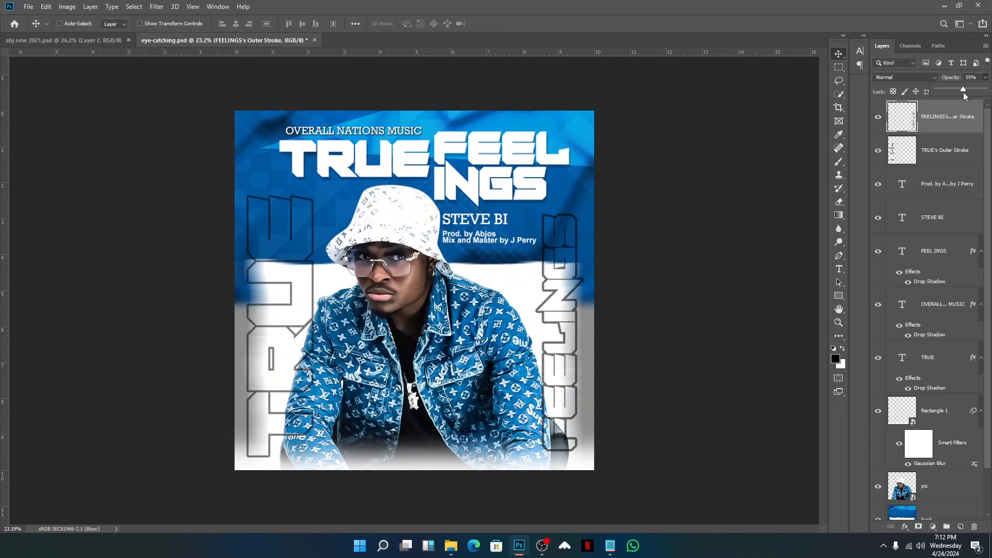
left_click(451, 314)
key("ctrl")
key("ctrl+s")
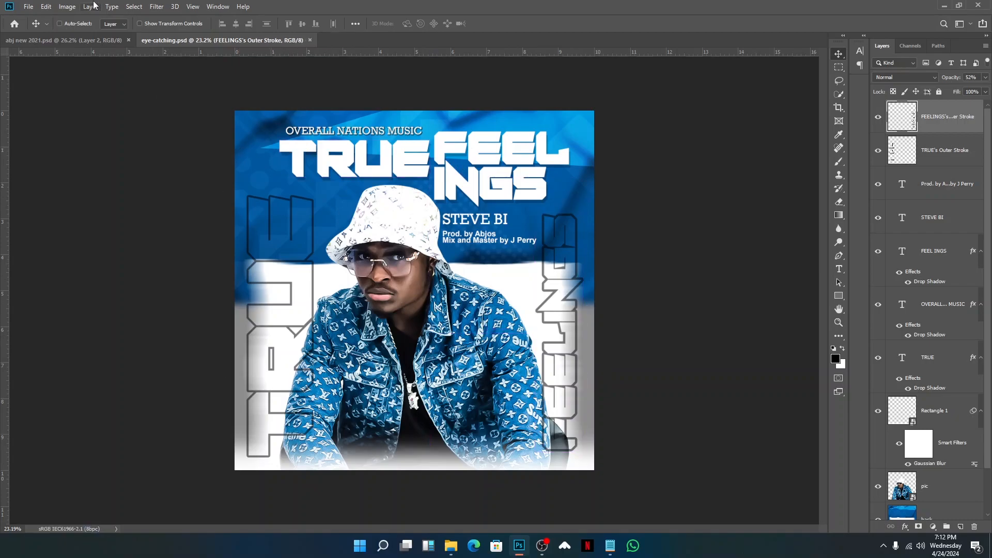
Step: Place the "texture" image from the "eye catching" folder in Downloads as an embedded layer covering the whole artwork
left_click(28, 6)
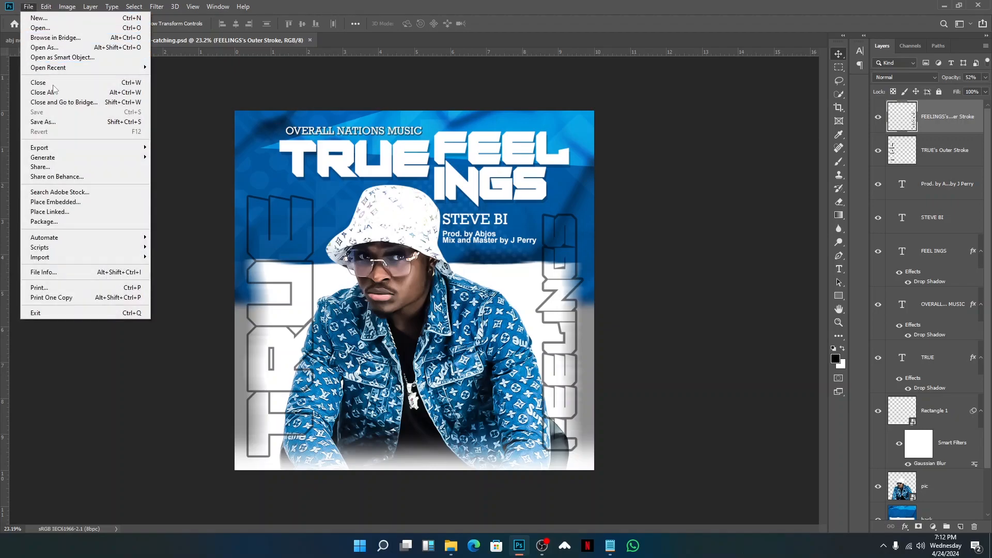
left_click(97, 206)
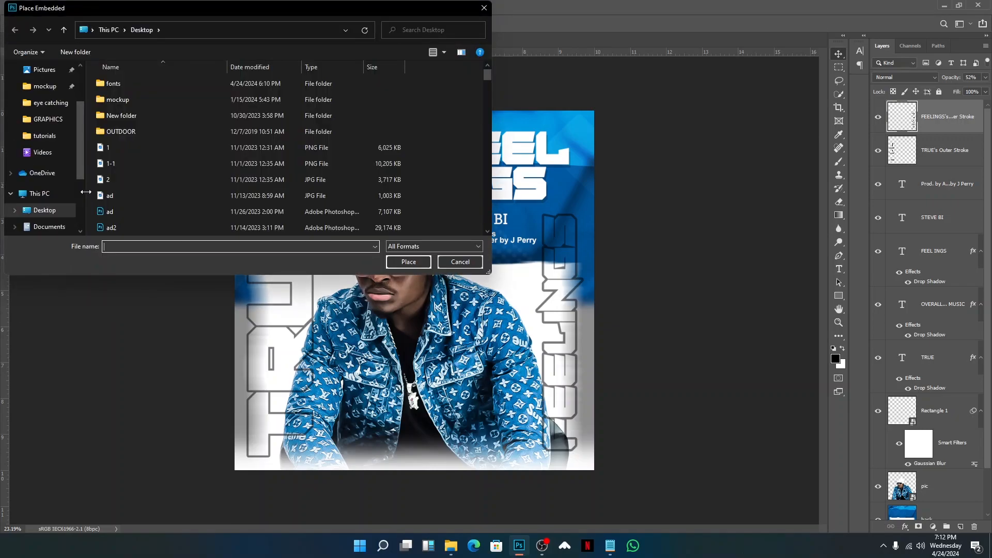
scroll(45, 89, "up", 2)
left_click(47, 82)
left_click(46, 70)
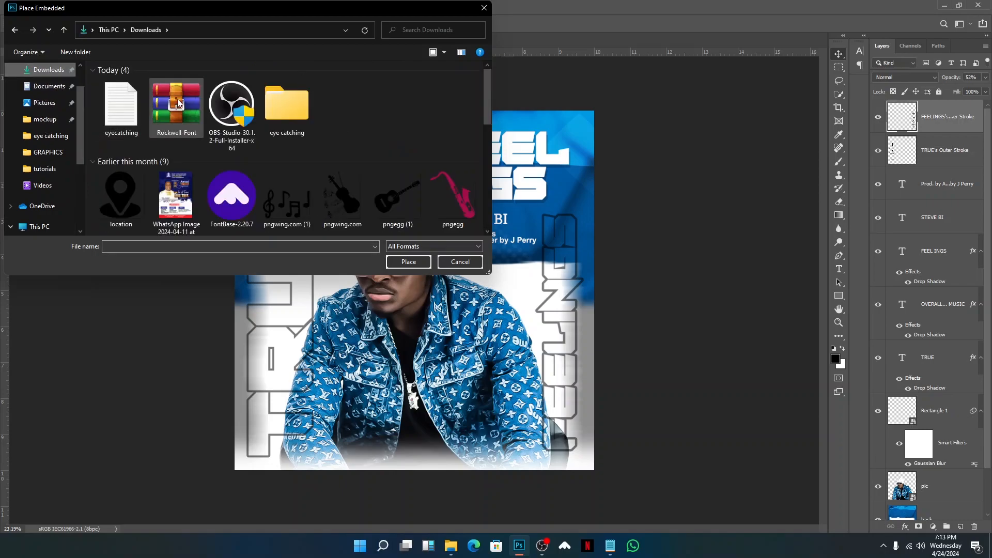
double_click(299, 113)
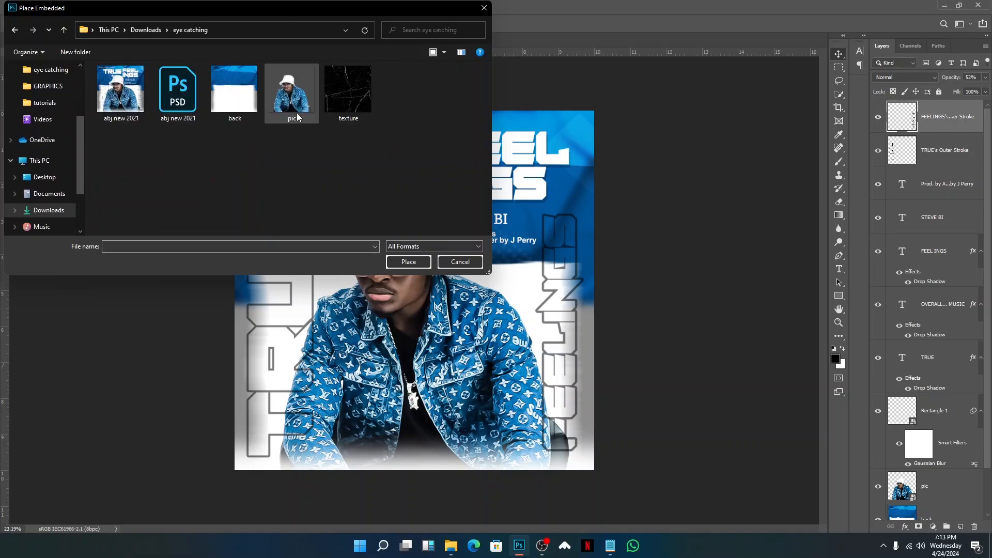
left_click(358, 104)
left_click(422, 266)
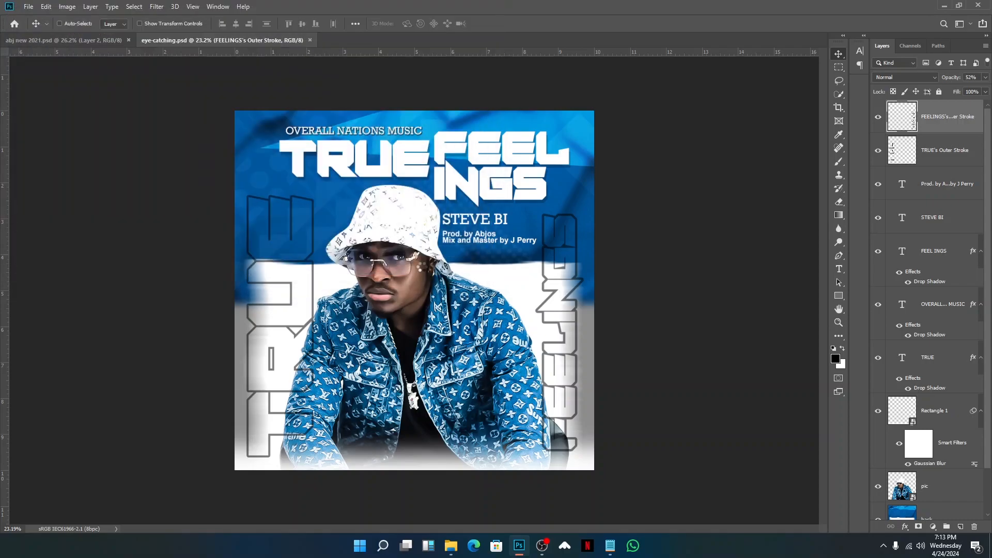
key("Return")
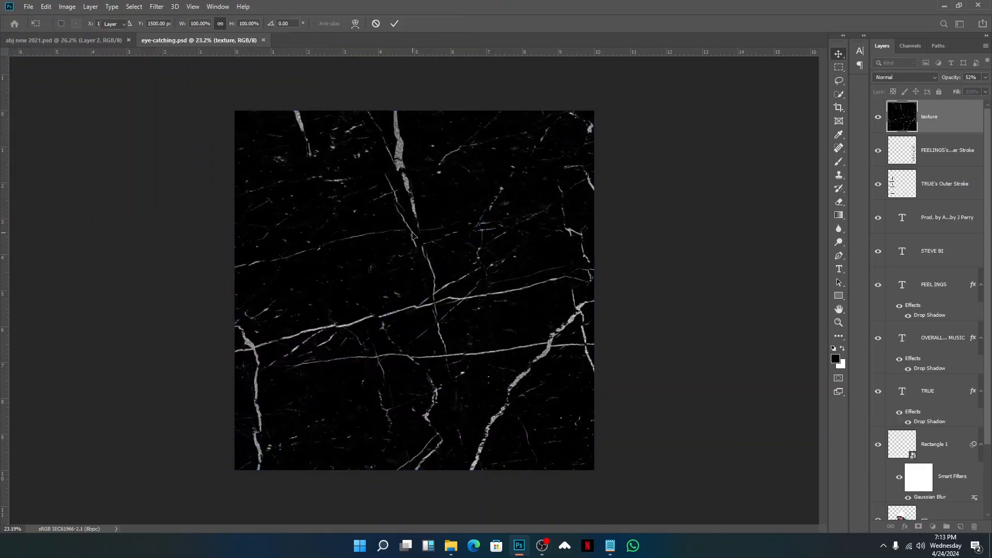
Step: Set the texture layer's blend mode to Lighten and its opacity to 54%
left_click(889, 79)
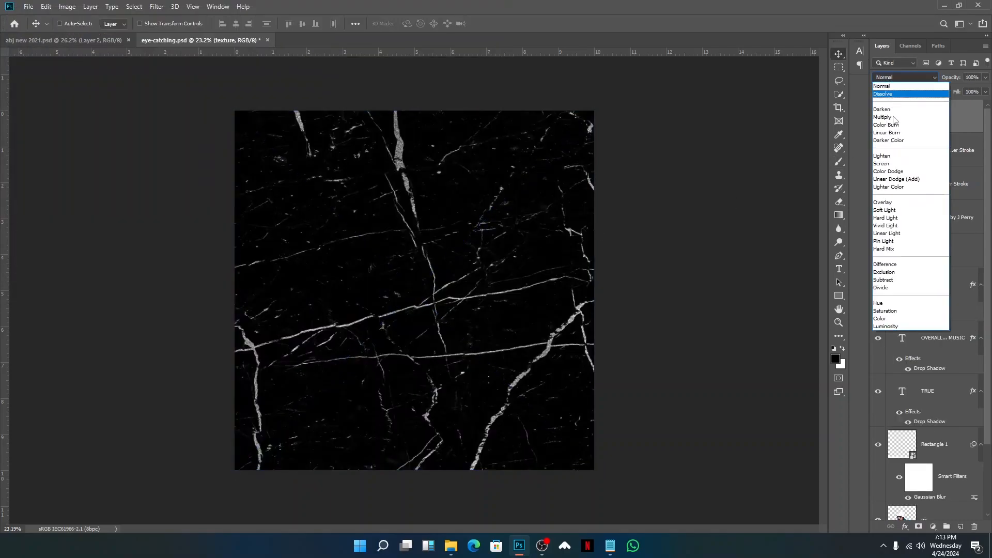
left_click(891, 156)
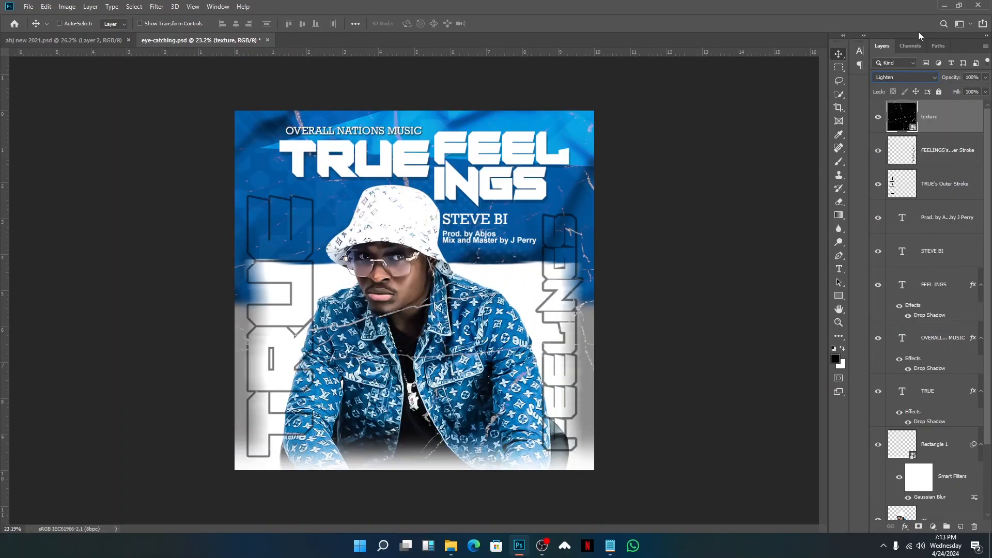
left_click(985, 77)
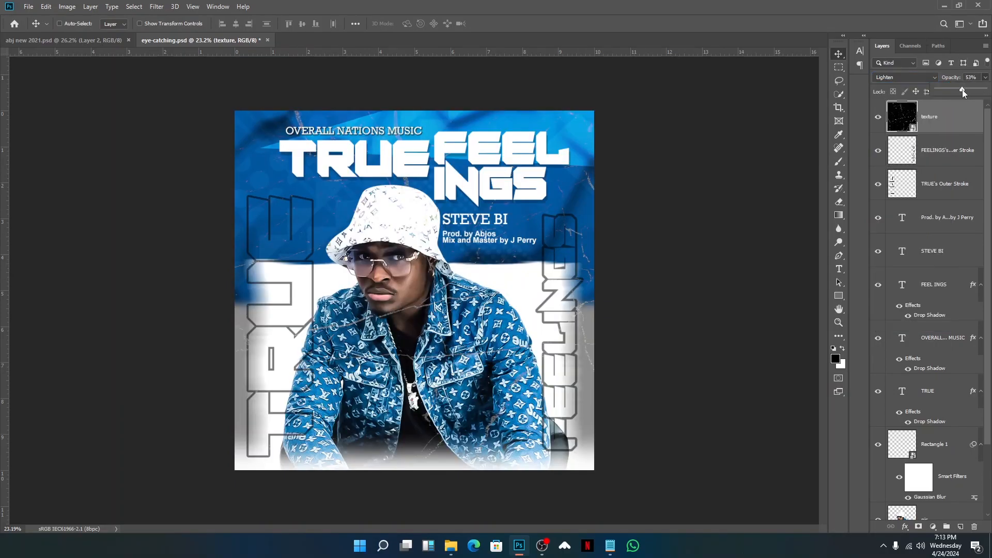
left_click_drag(962, 90, 963, 90)
left_click(744, 141)
Step: Stamp all visible layers into a new merged layer at the top of the layer stack
scroll(959, 299, "down", 2)
scroll(957, 294, "up", 2)
key("ctrl+shift+alt")
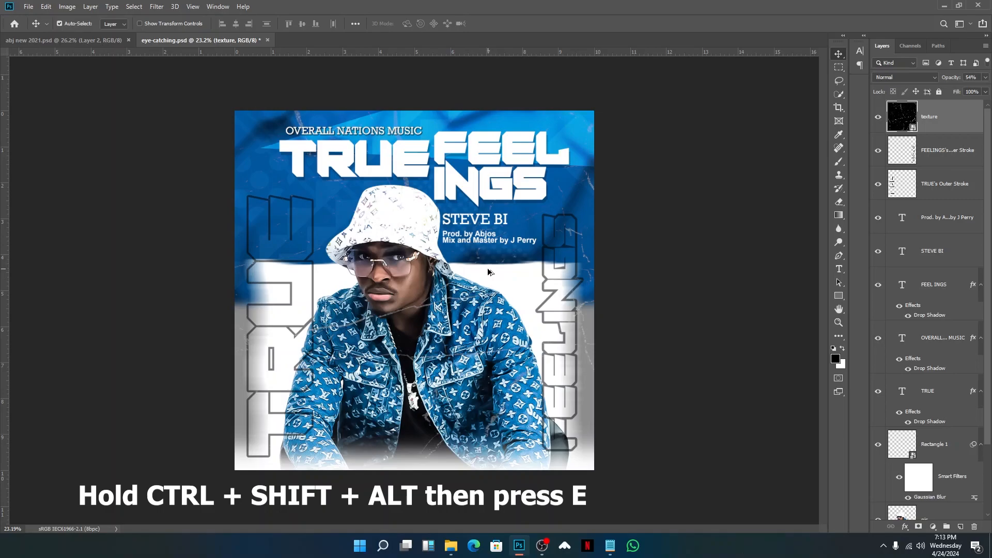
key("ctrl+shift+alt+e")
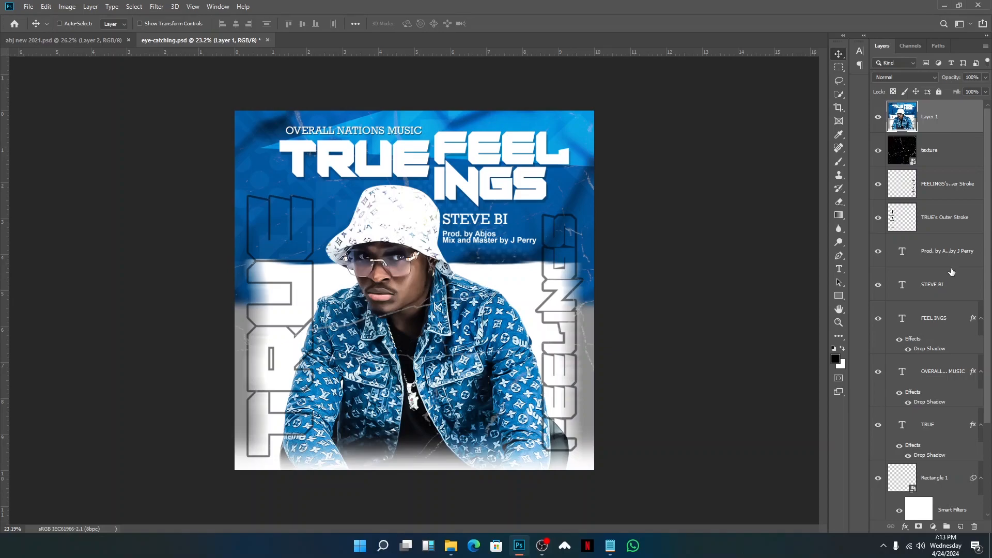
scroll(956, 465, "down", 5)
scroll(955, 411, "up", 5)
Step: Open the merged layer in the Camera Raw Filter and raise Clarity to +33
left_click(162, 5)
left_click(177, 70)
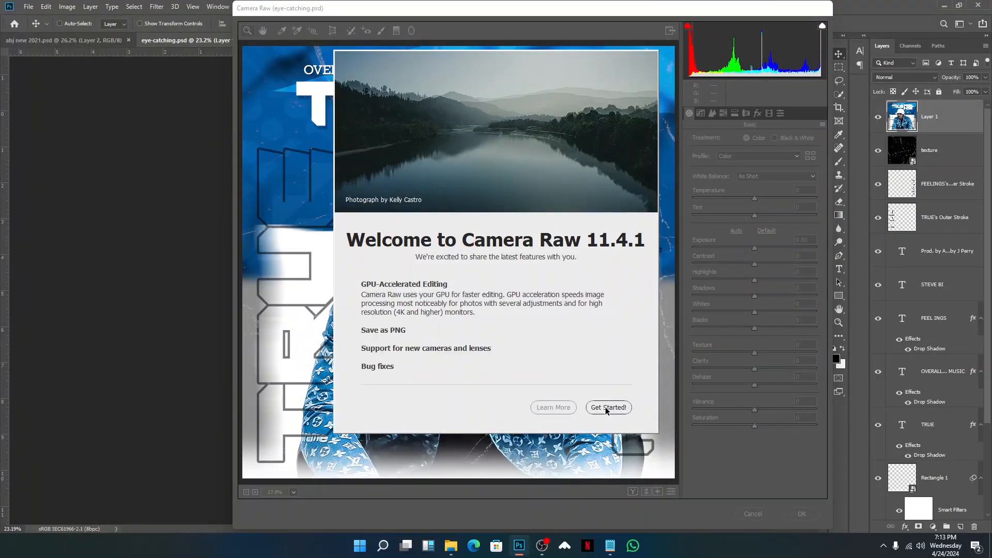
left_click(607, 407)
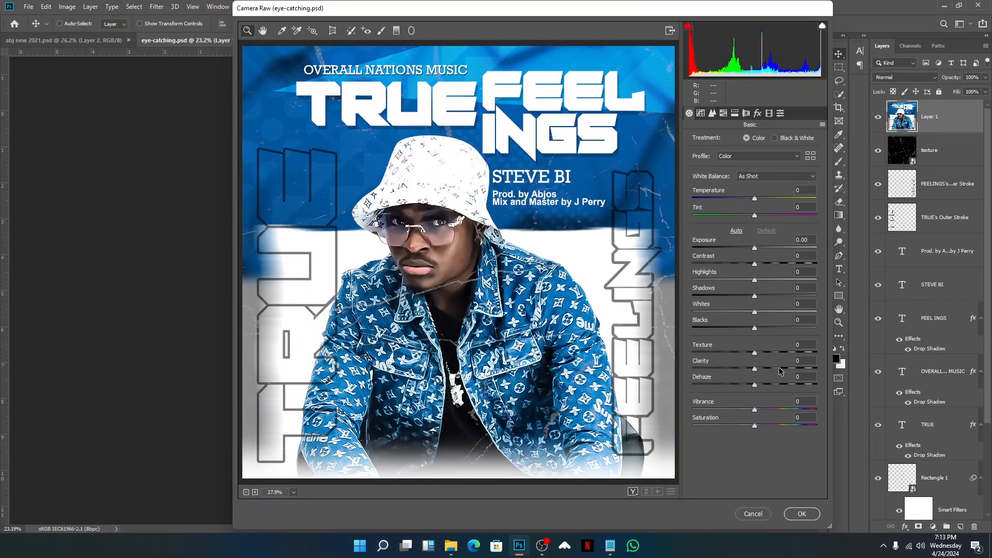
left_click_drag(780, 368, 774, 371)
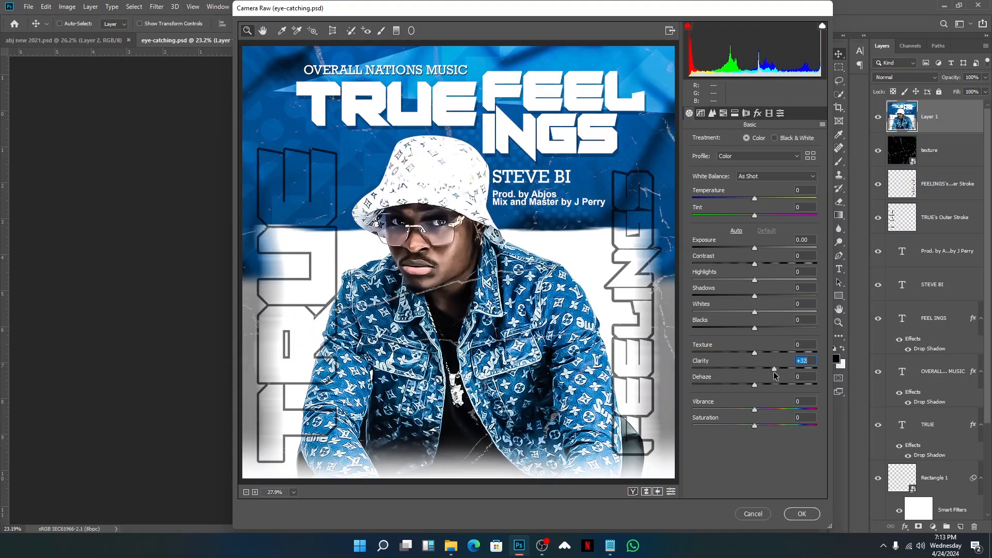
Step: Raise the Blues saturation to +38 in the HSL adjustments, apply the Camera Raw filter and save the document
left_click(724, 113)
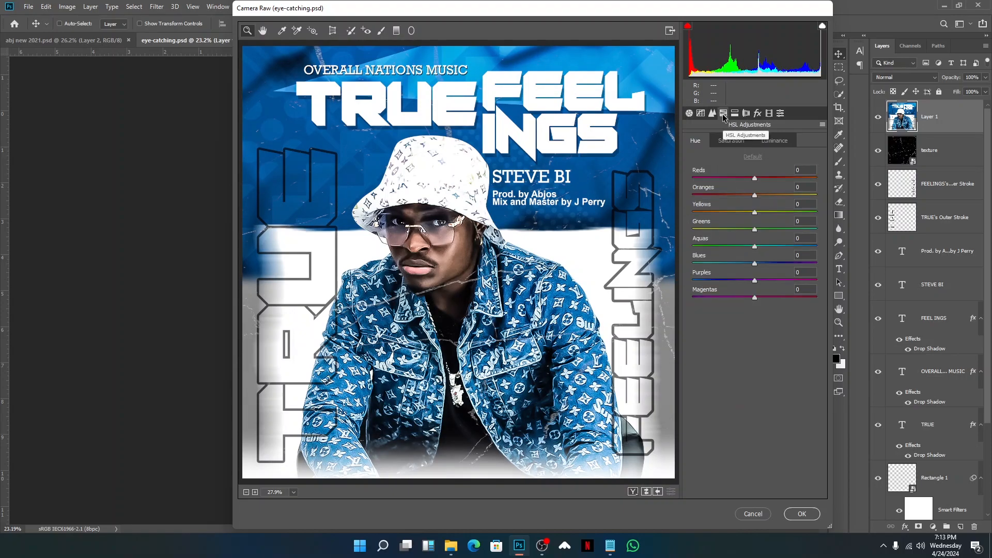
left_click(689, 114)
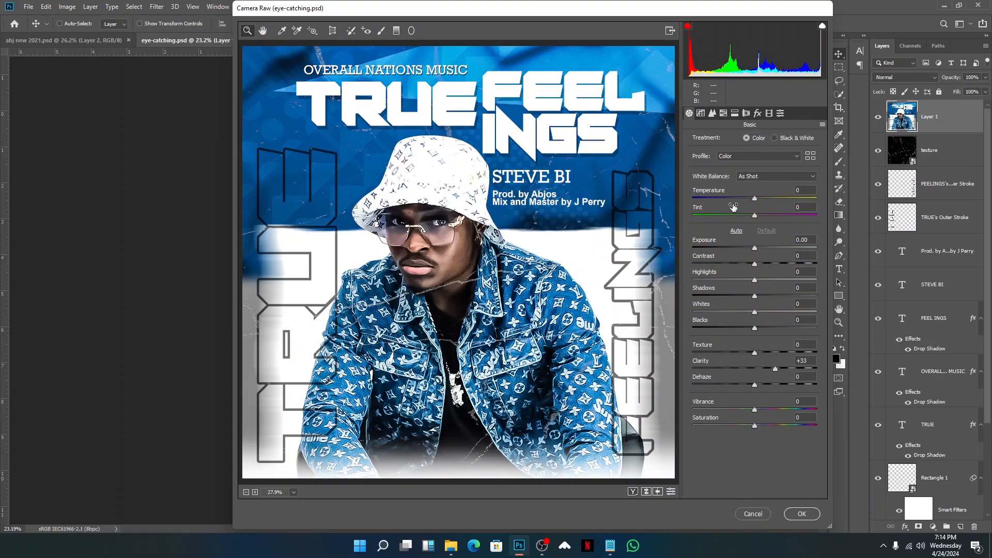
left_click(724, 114)
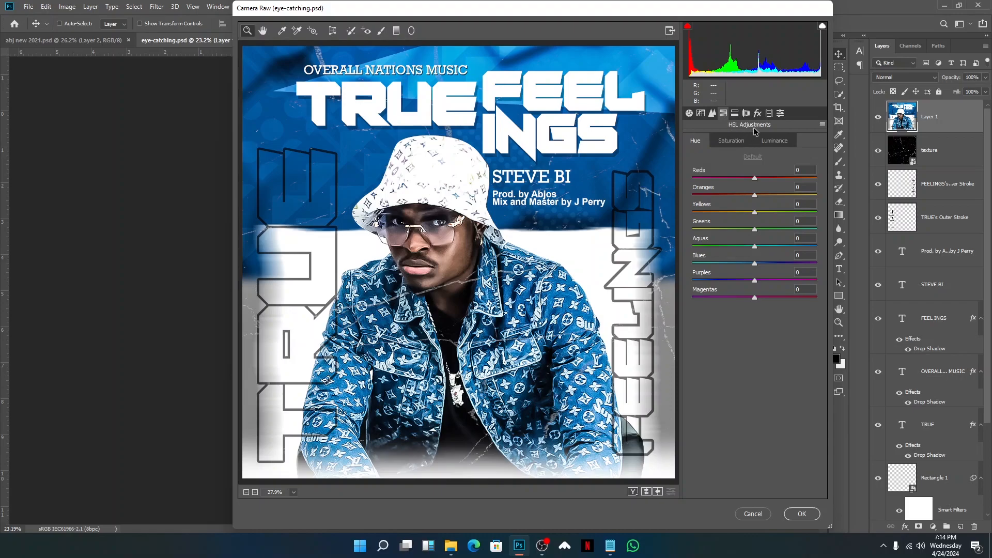
left_click(741, 140)
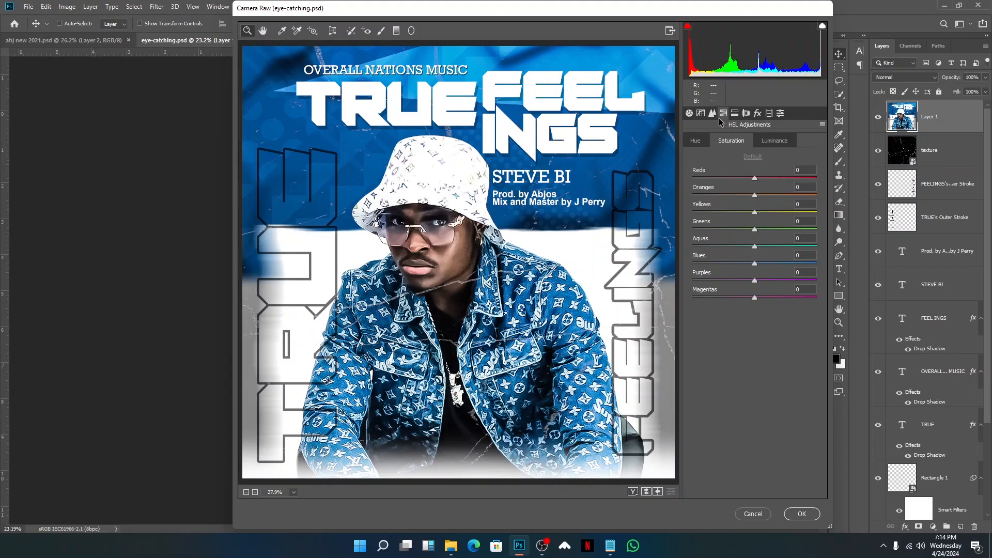
left_click(788, 264)
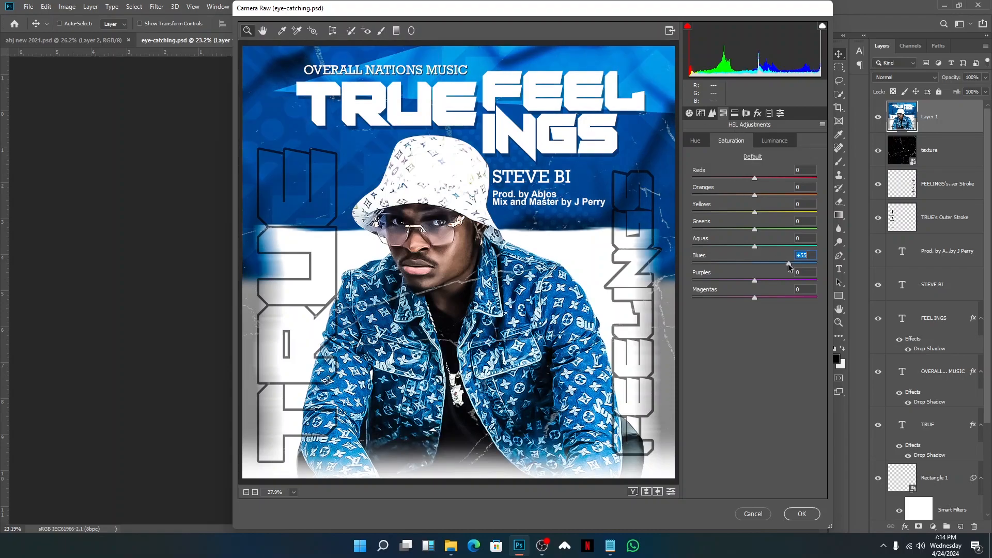
left_click_drag(788, 264, 779, 266)
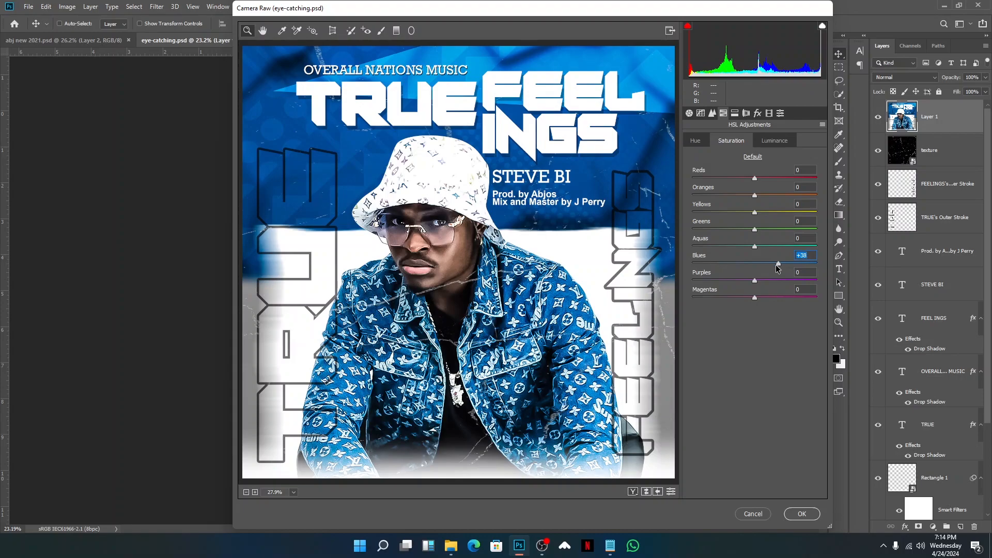
left_click(801, 513)
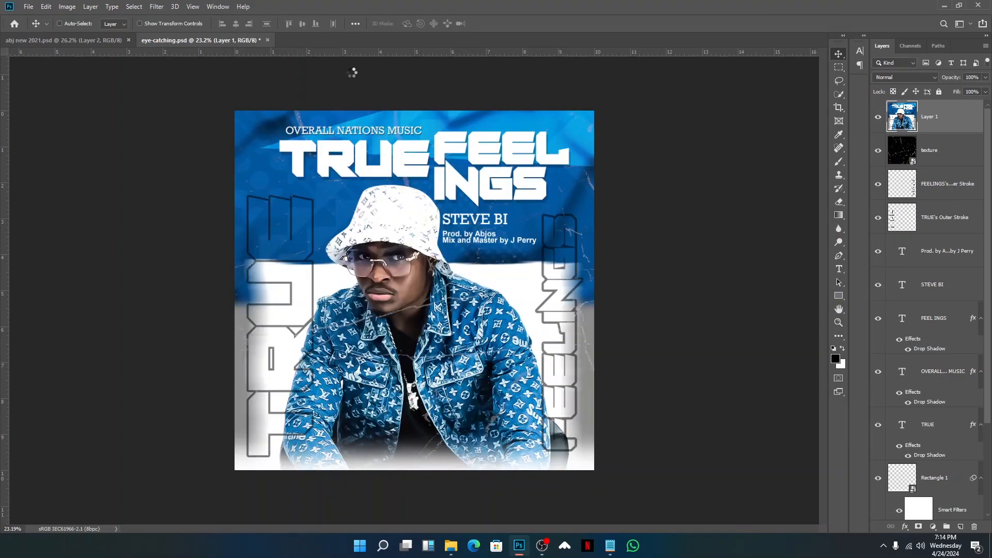
key("ctrl+s")
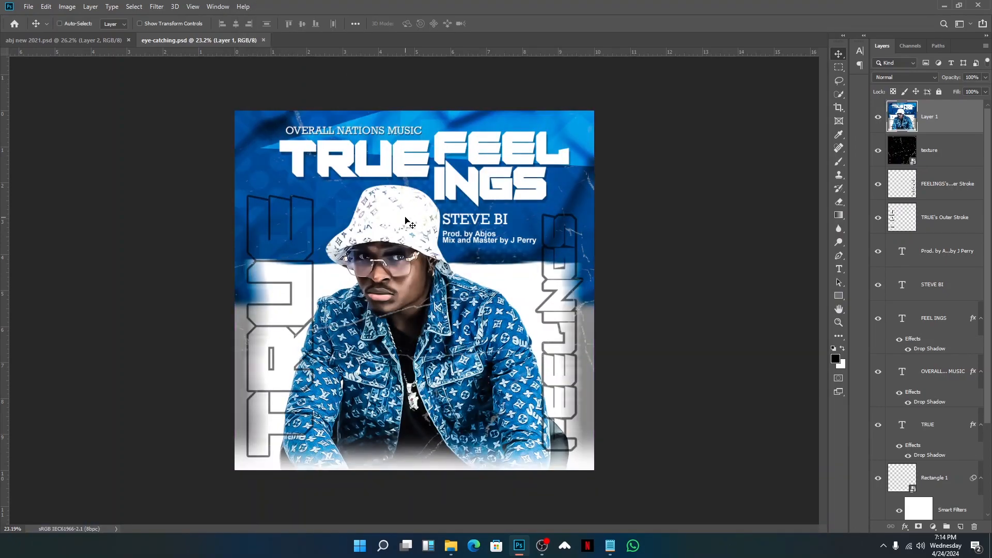
Step: Save a copy of the artwork to the Desktop as the JPEG "eye-catching" at Maximum quality 12, Baseline ("Standard")
key("ctrl")
key("ctrl+shift+s")
left_click(84, 239)
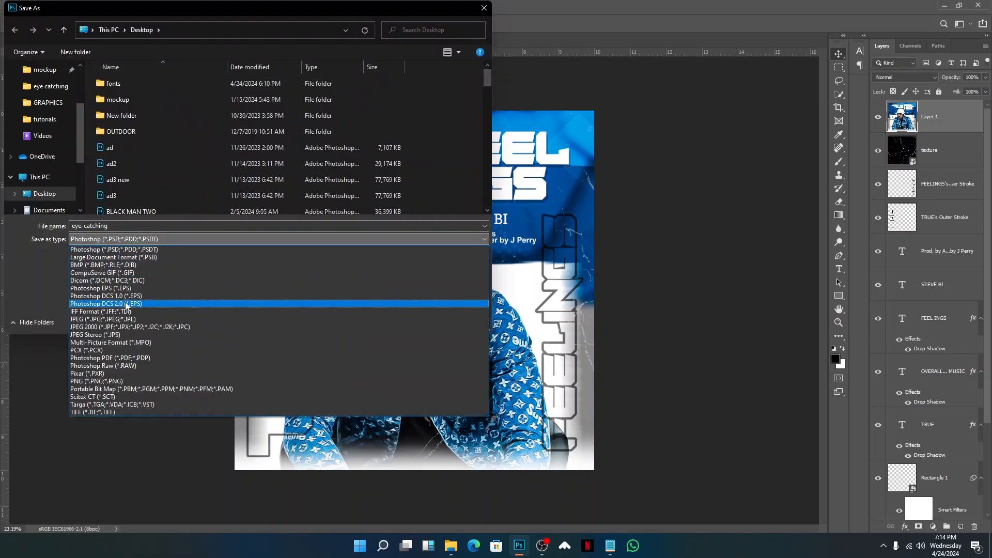
left_click(132, 316)
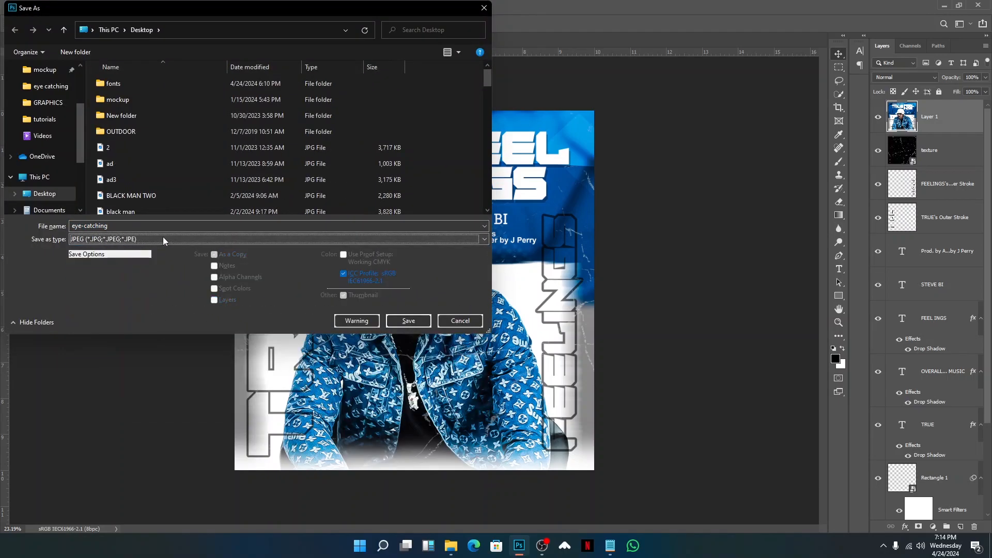
left_click(408, 321)
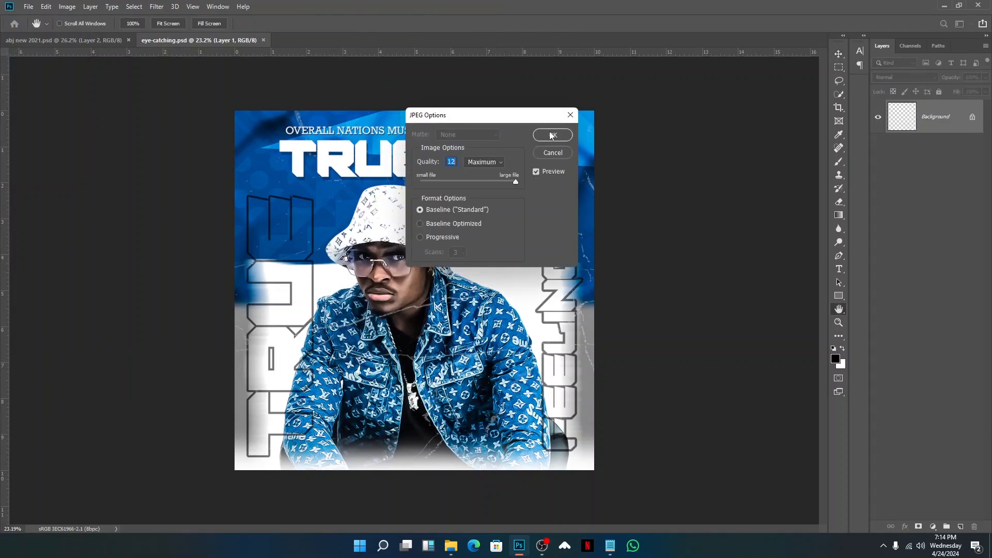
left_click(550, 134)
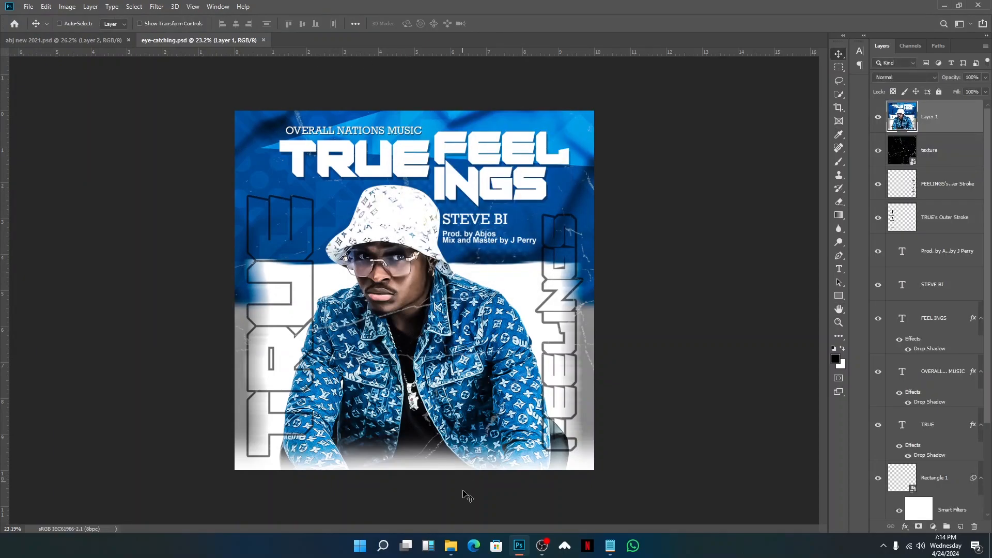
Step: Switch to File Explorer and open the eye-catching JPEG from the Desktop in Photos, making Photos the default app for .jpg files
left_click(450, 546)
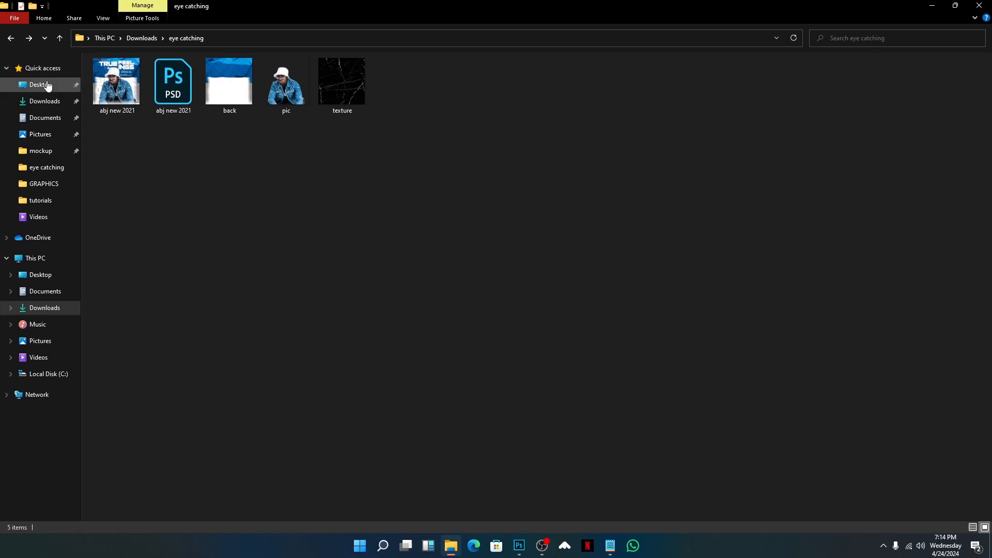
left_click(45, 84)
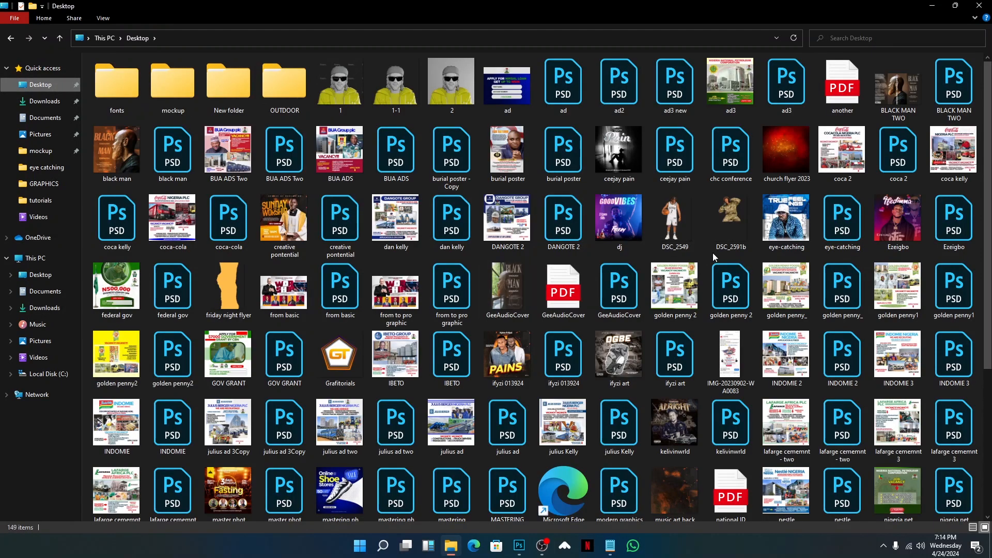
left_click(775, 217)
double_click(775, 217)
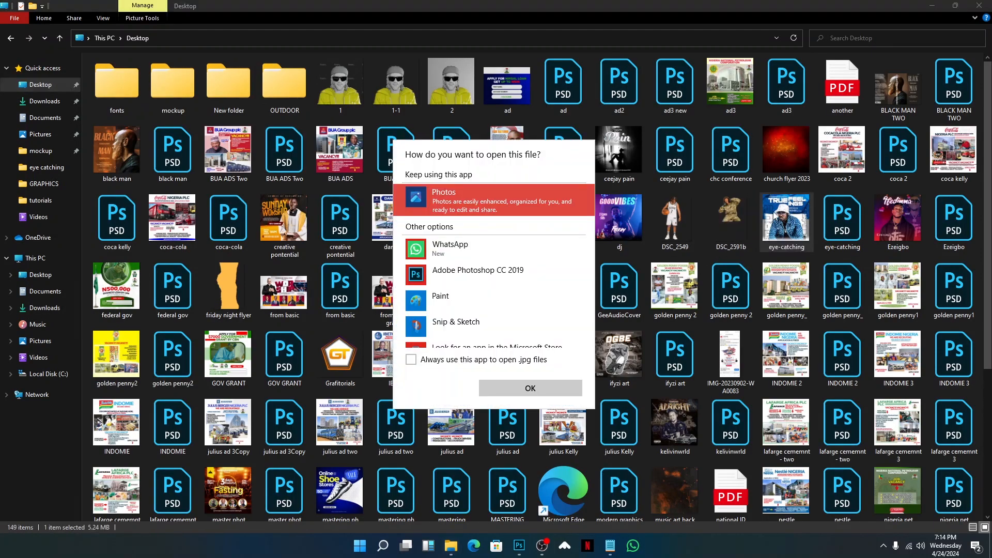
left_click(410, 359)
left_click(514, 386)
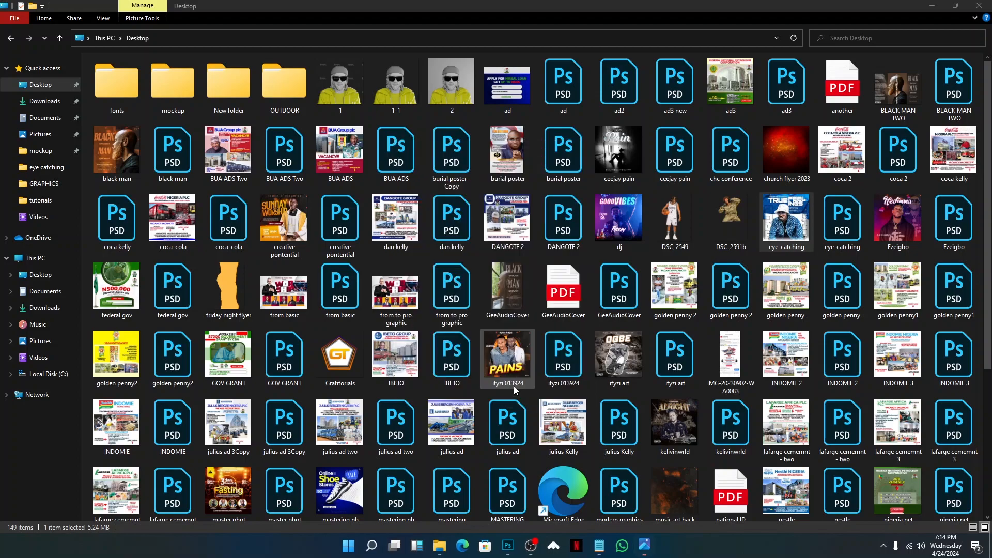